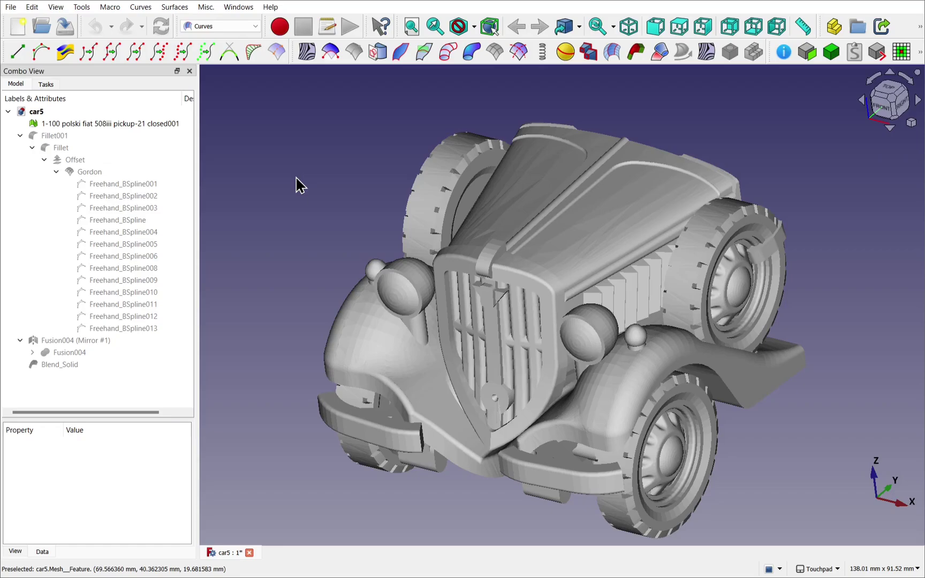
Briefly select the car mesh, then orbit to look at its underside.
left_click(134, 123)
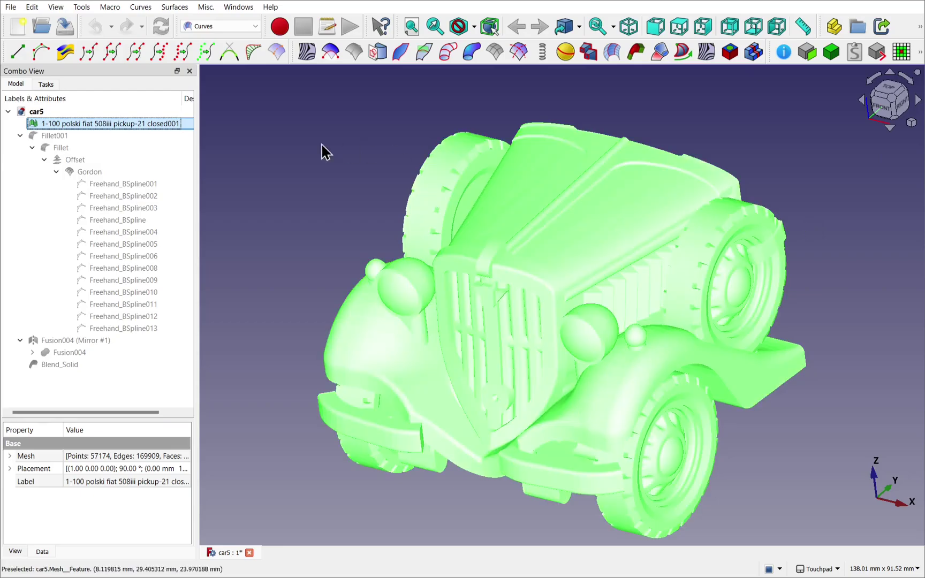
left_click(212, 145)
left_click_drag(452, 324, 426, 409, "alt")
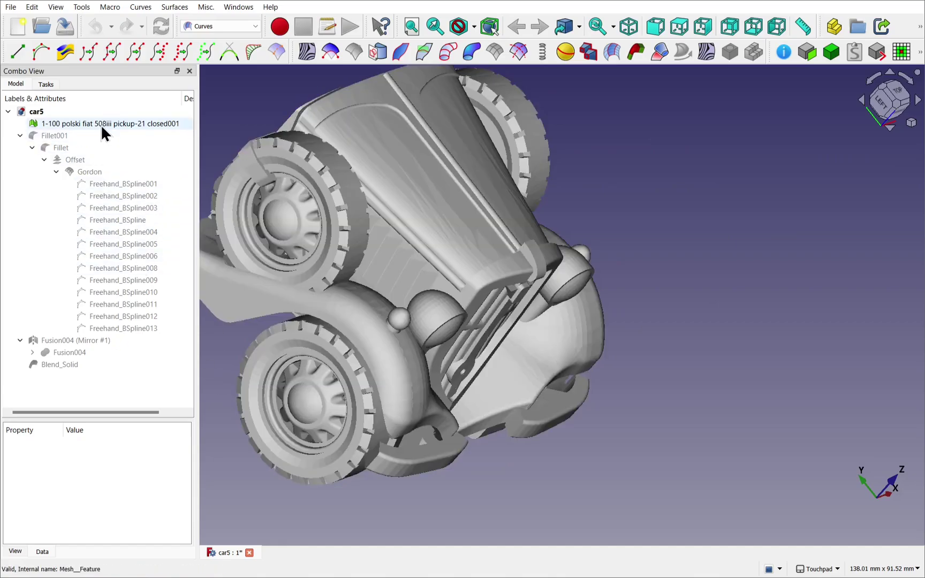
Set the car mesh's Selectable view property to false, then snap to the front view.
left_click(102, 126)
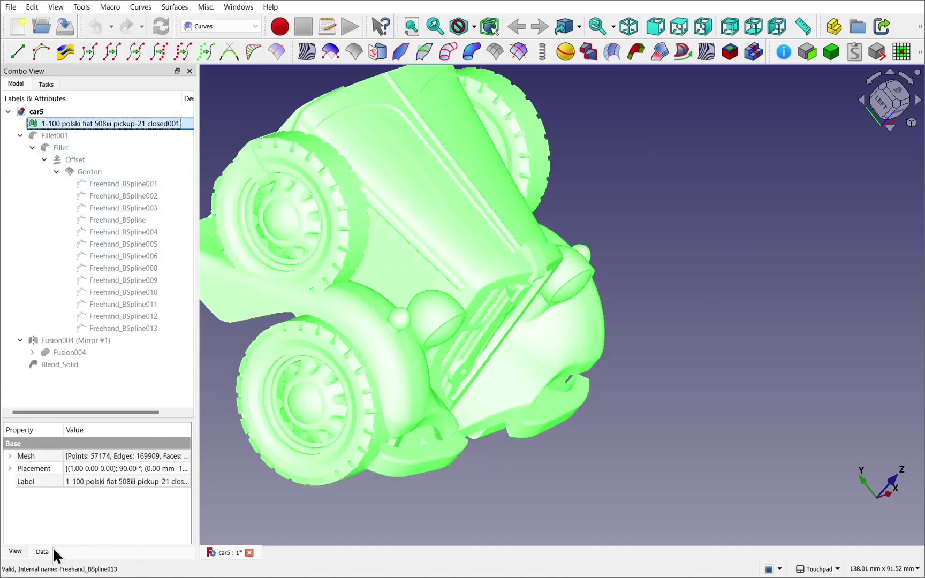
left_click(16, 551)
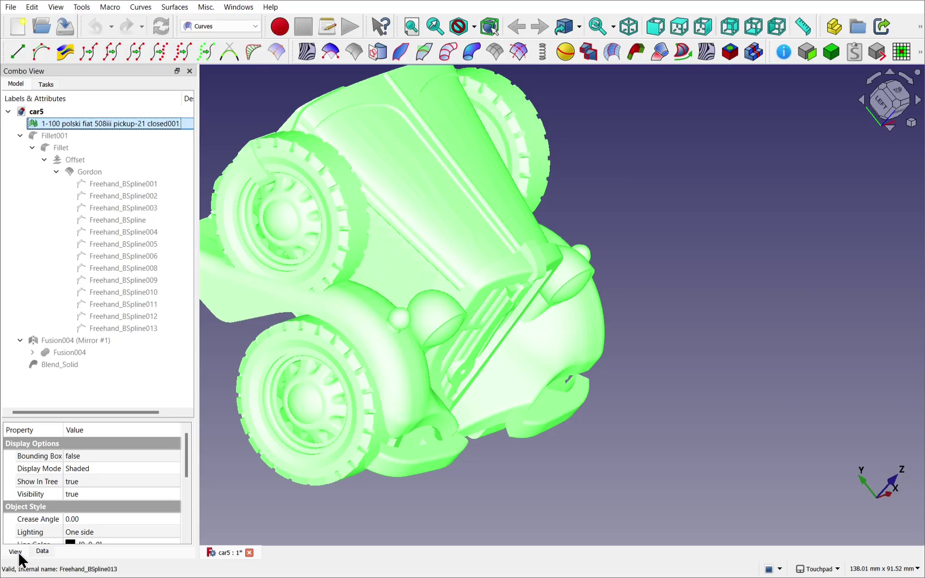
scroll(104, 520, "down", 3)
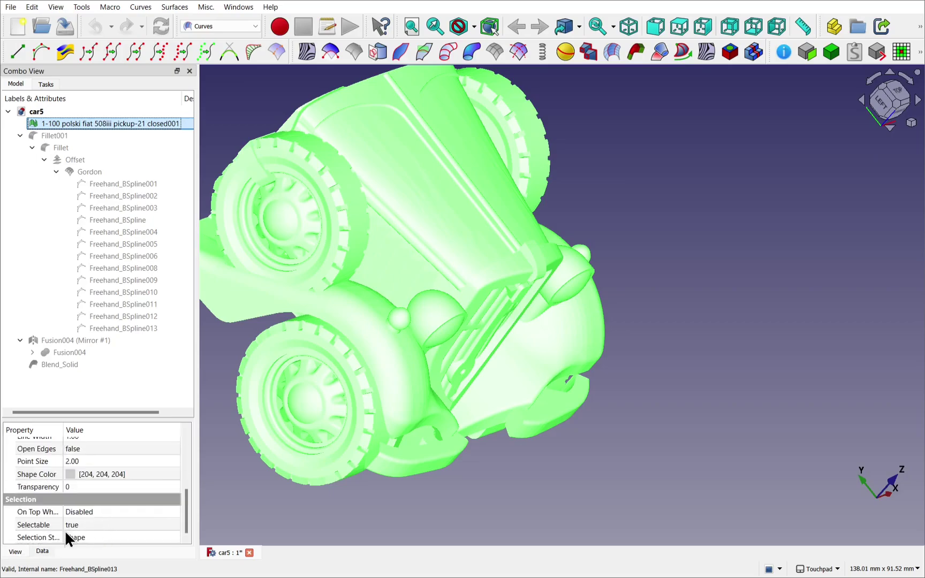
left_click(88, 524)
left_click(85, 523)
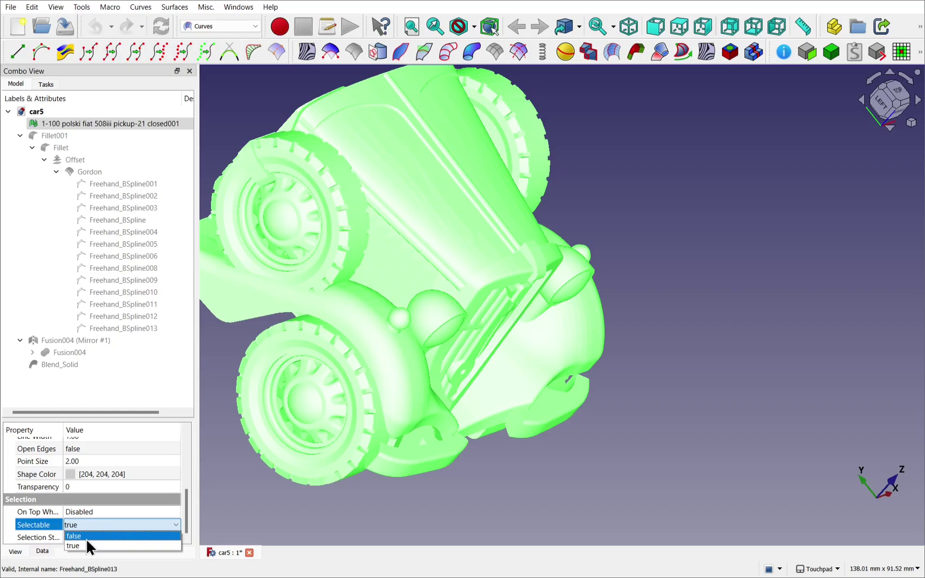
left_click(86, 538)
left_click(242, 492)
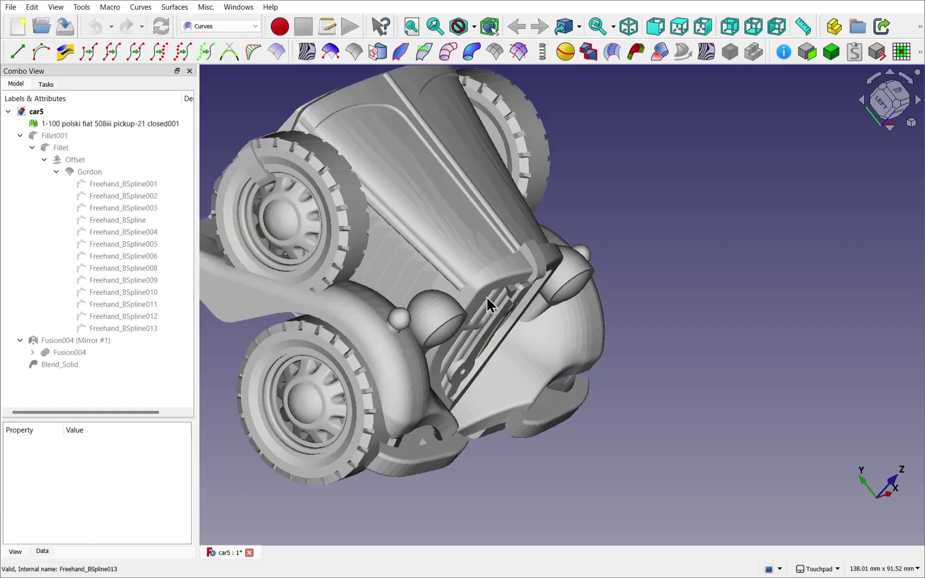
key("1")
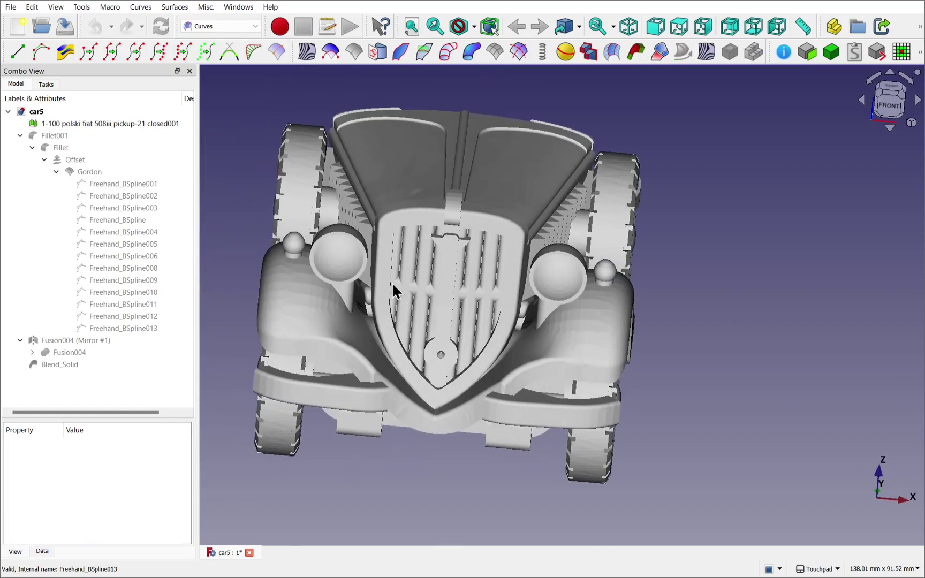
Show curves Freehand_BSpline001 through Freehand_BSpline013 and orbit toward the front fender.
left_click_drag(348, 380, 508, 431, "alt")
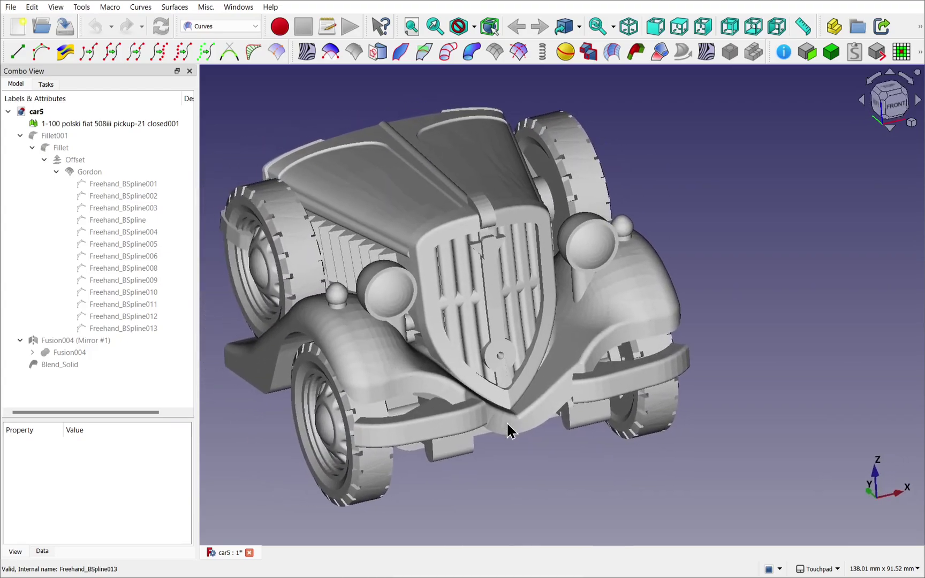
left_click(143, 186)
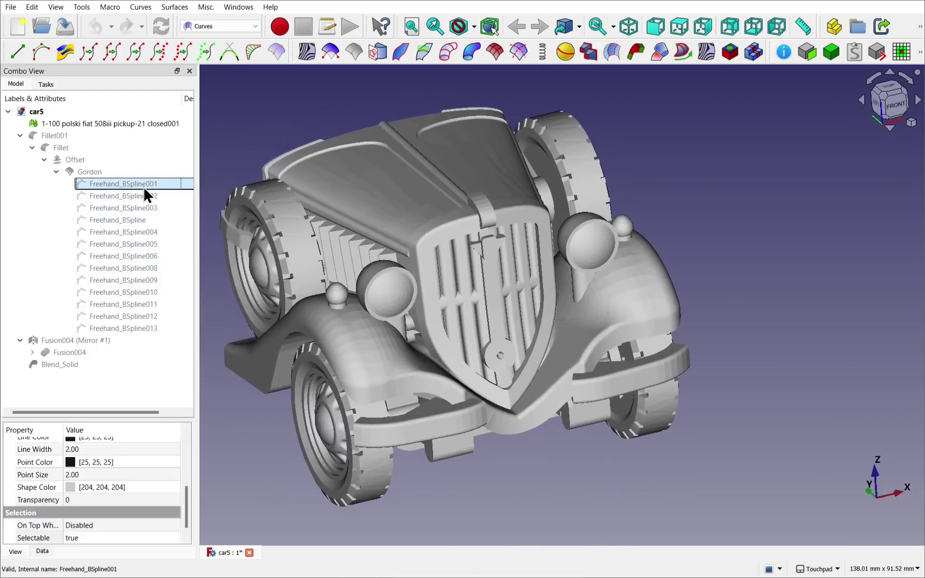
left_click(138, 328, "shift")
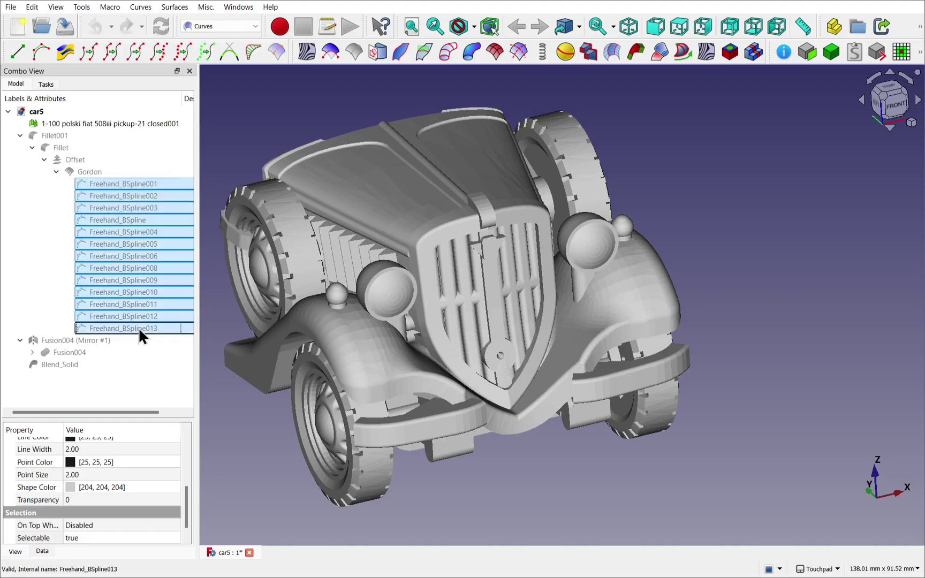
left_click(497, 487)
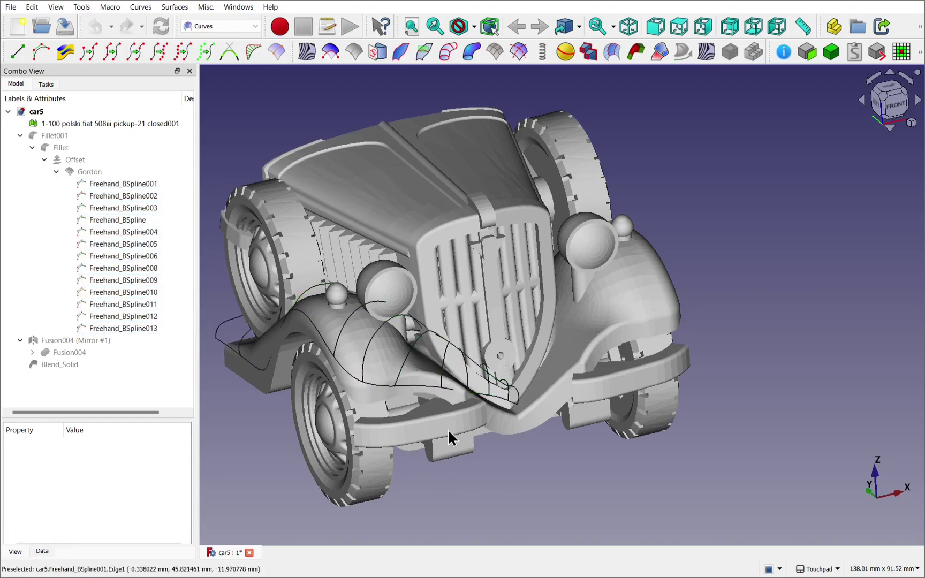
left_click_drag(450, 436, 665, 358)
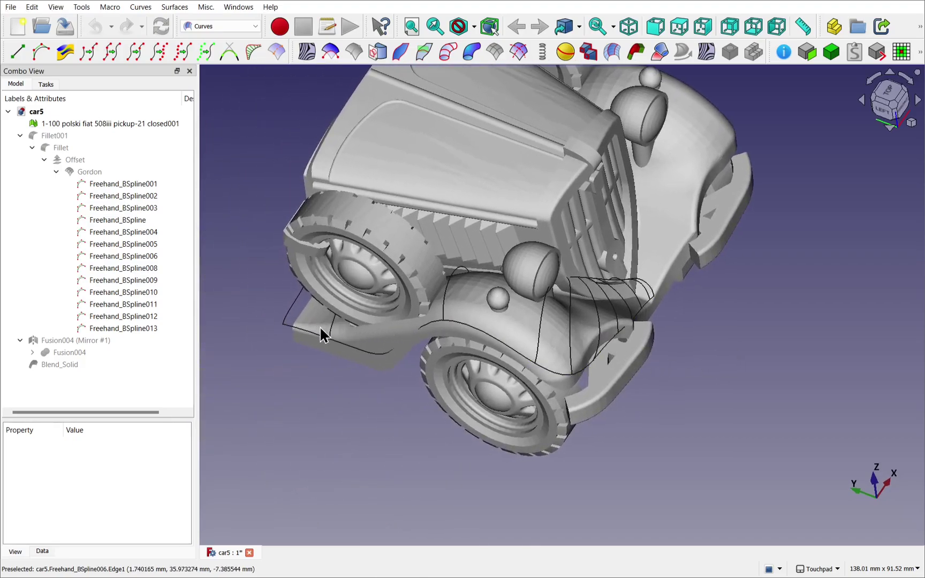
left_click(100, 123)
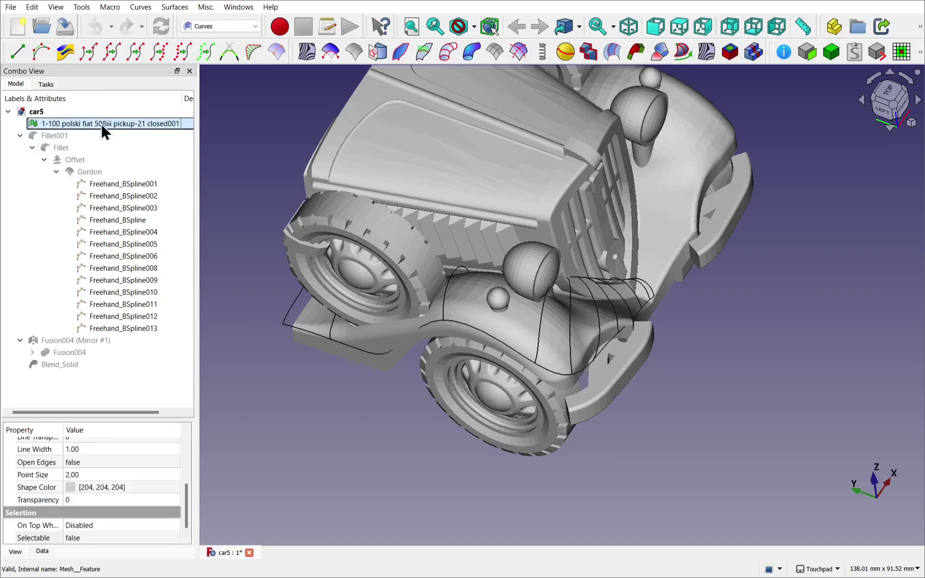
Hide the car mesh and orbit the network, picking the left and right outline curves.
key("space")
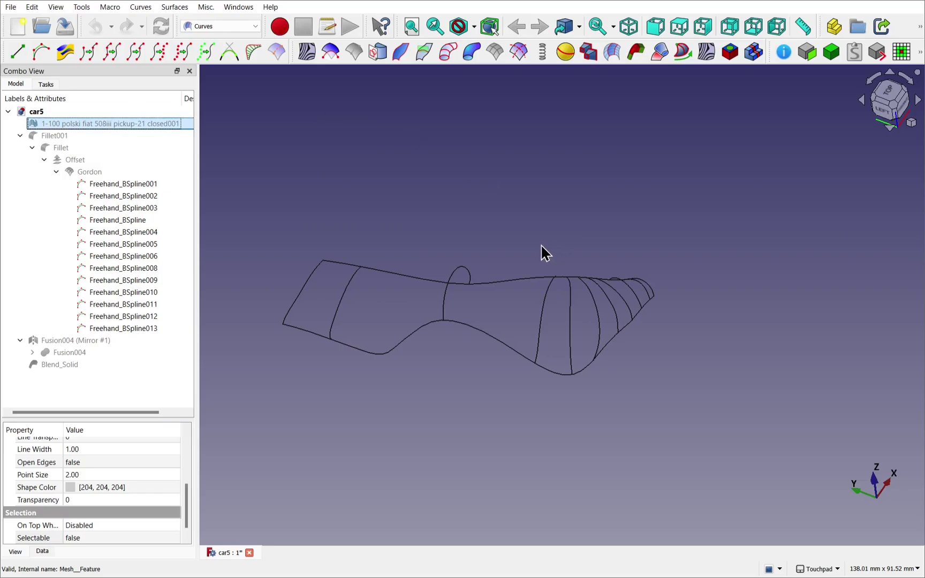
left_click_drag(545, 252, 571, 382, "alt")
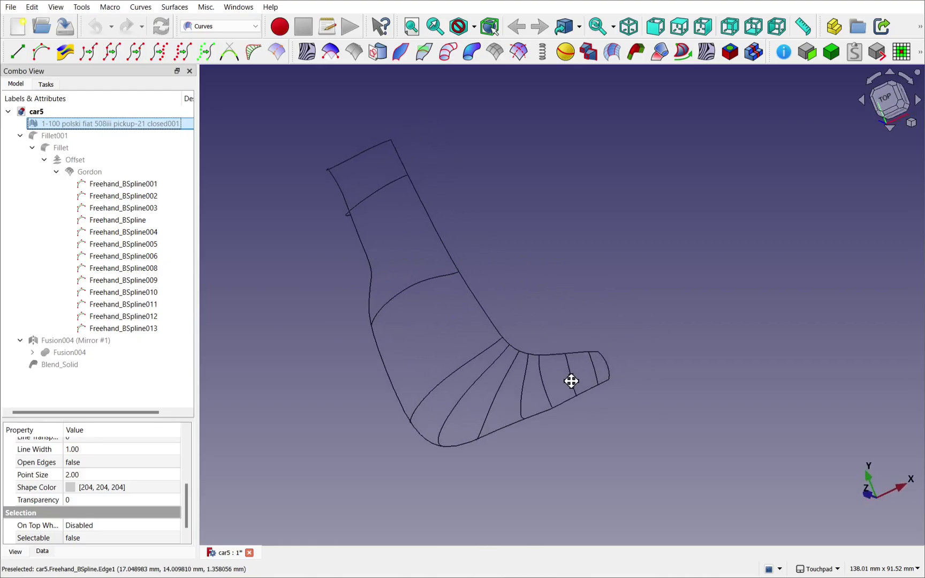
left_click(430, 241)
left_click(347, 239)
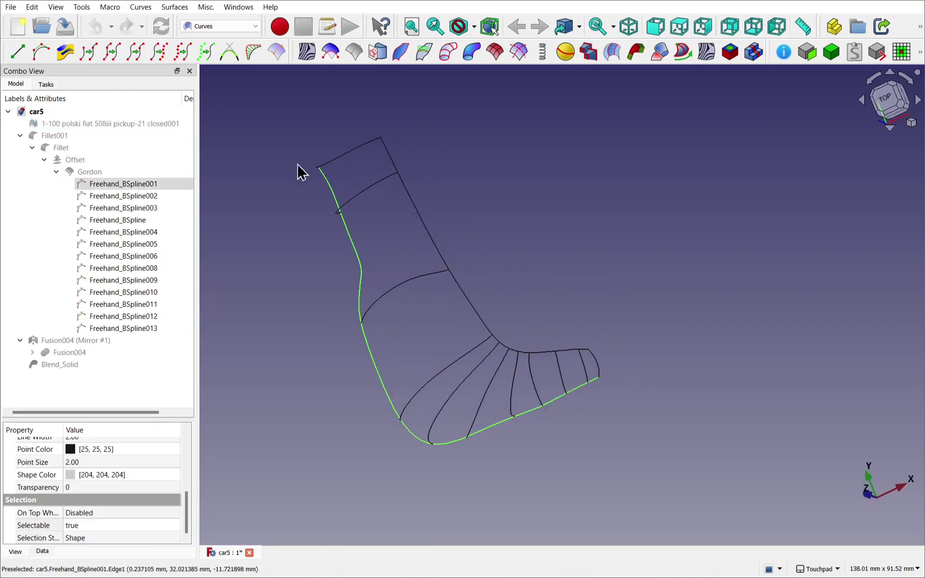
left_click_drag(350, 158, 460, 245, "alt")
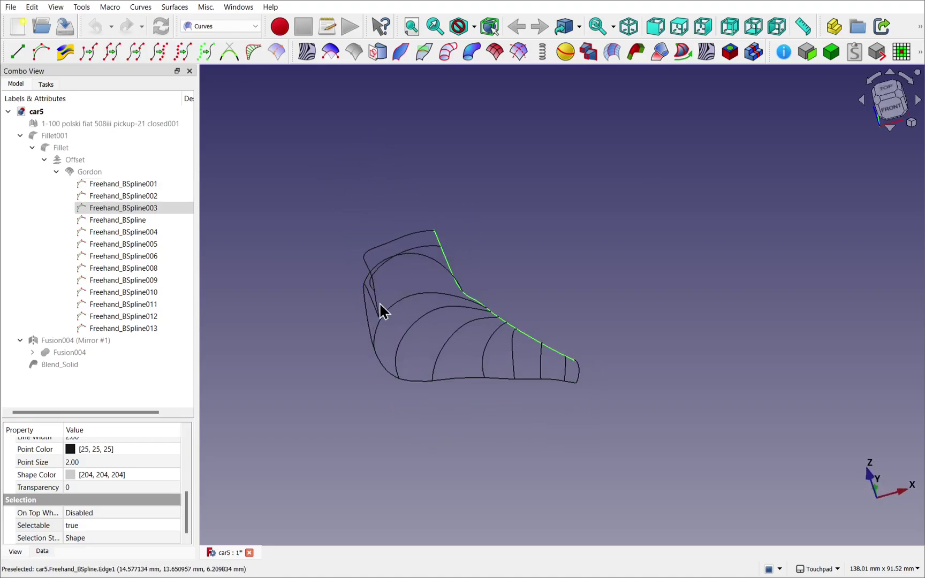
left_click_drag(427, 348, 405, 385, "alt")
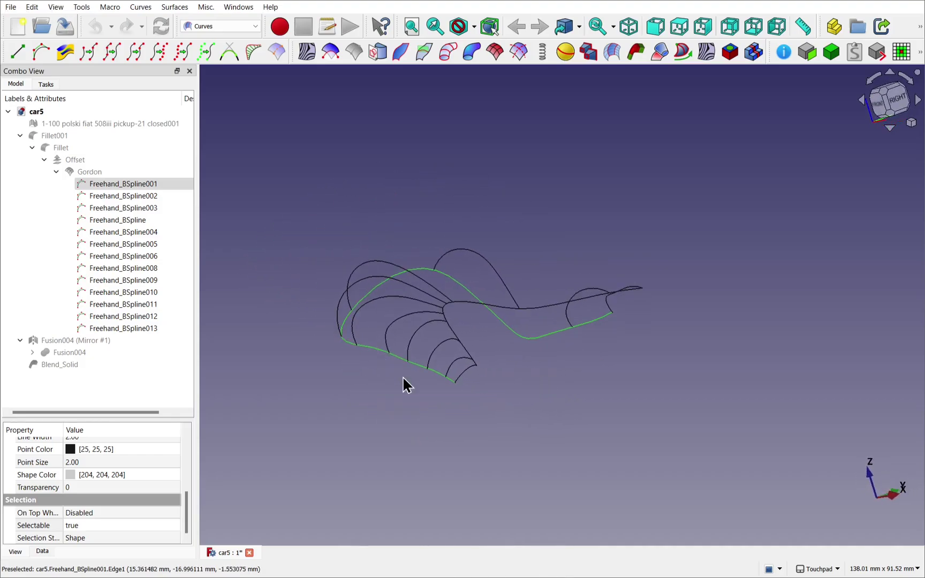
Pick the front arcs Freehand_BSpline013, 012, 011 and 009 to inspect them.
left_click(463, 368)
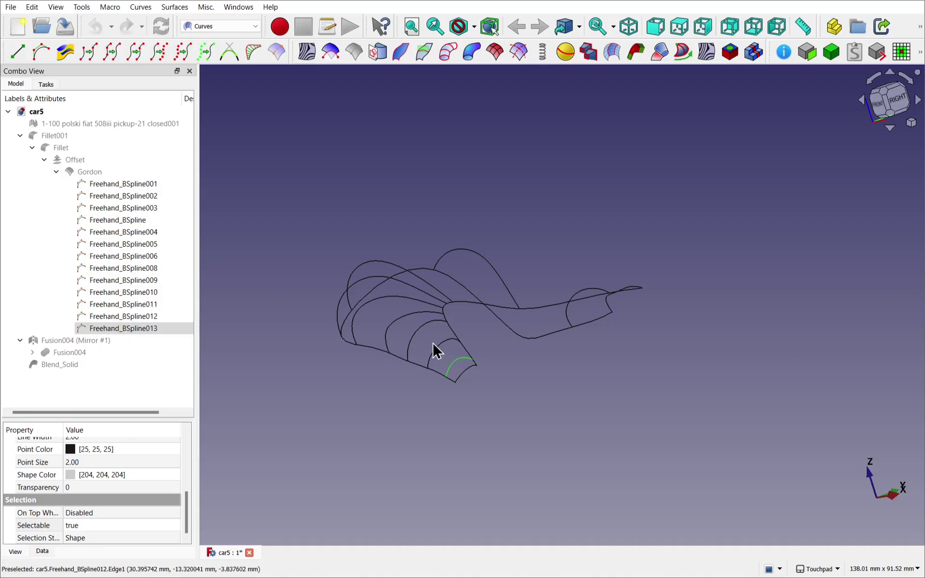
left_click(439, 346)
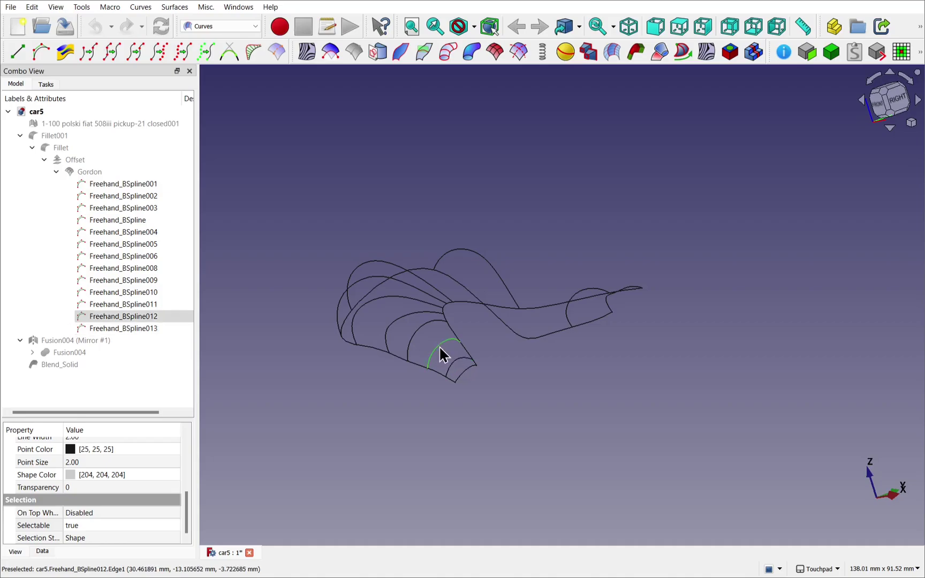
left_click(413, 335)
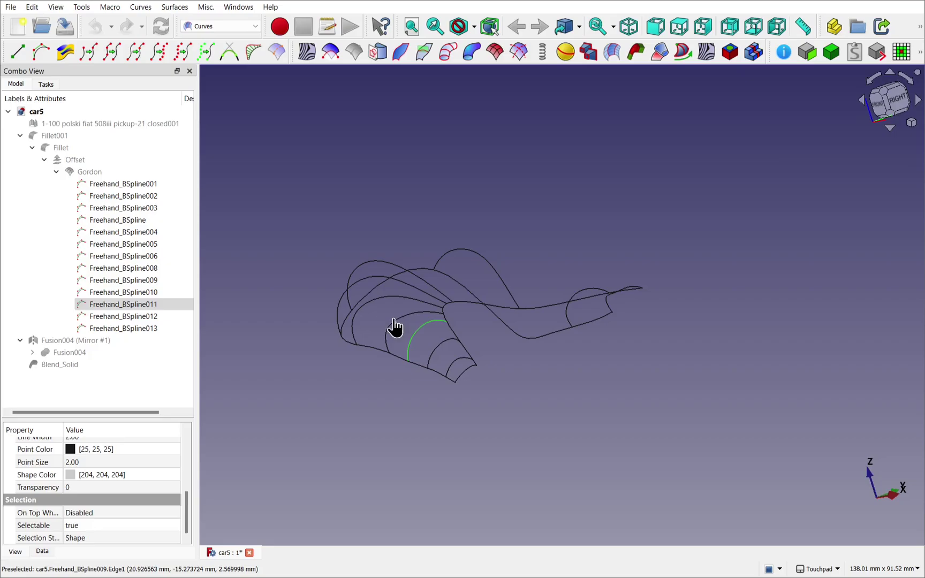
left_click(393, 323)
left_click(395, 327)
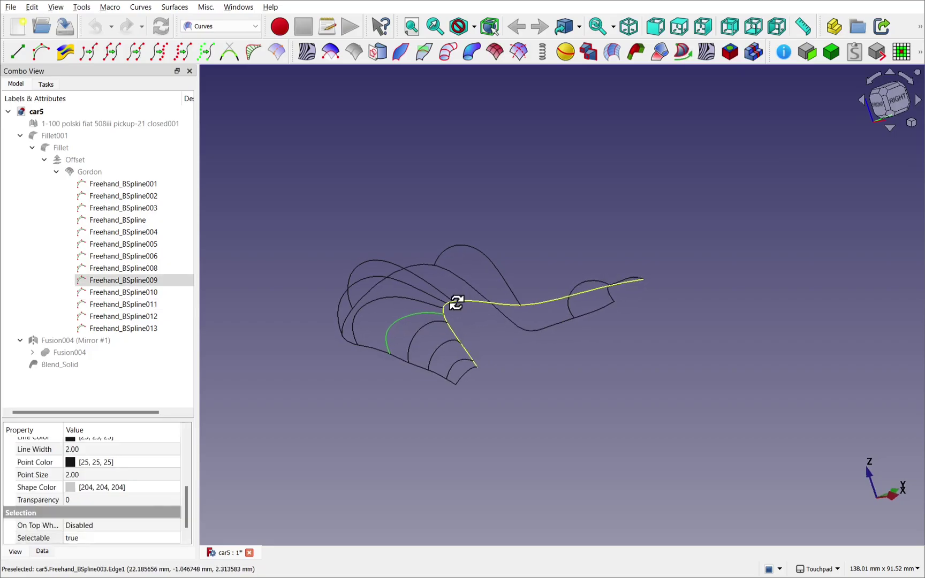
left_click_drag(456, 303, 557, 365, "alt")
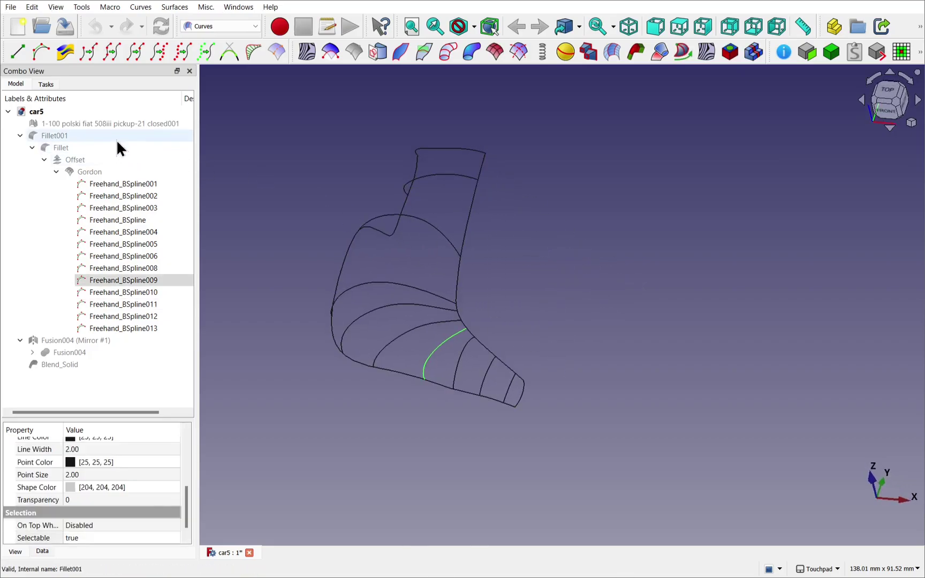
Show the car mesh with the curves, orbit around them, then hide it again.
left_click(100, 123)
left_click(99, 122)
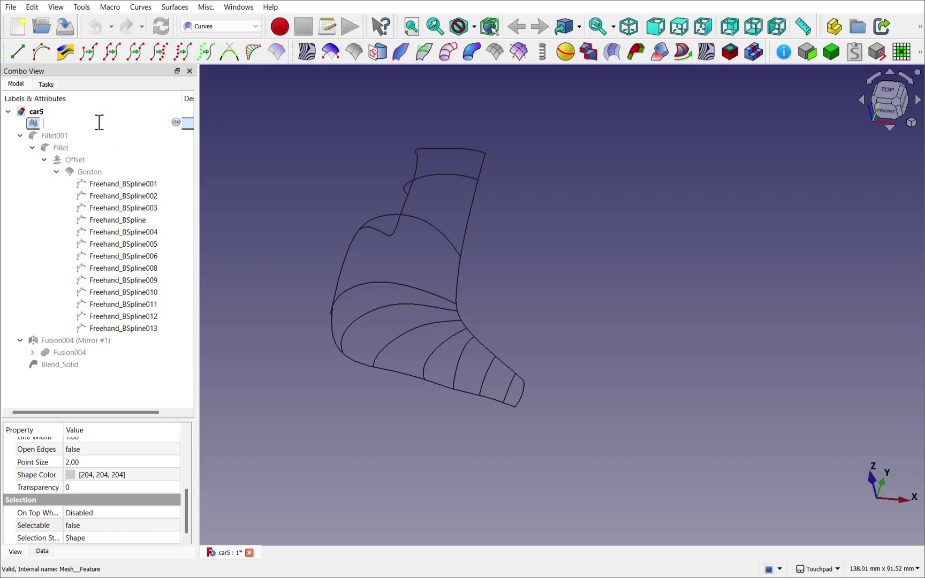
mouse_move(489, 368)
left_mouse_down("alt")
mouse_move(710, 351)
mouse_move(504, 335)
mouse_move(435, 369)
mouse_move(462, 384)
left_mouse_up("alt")
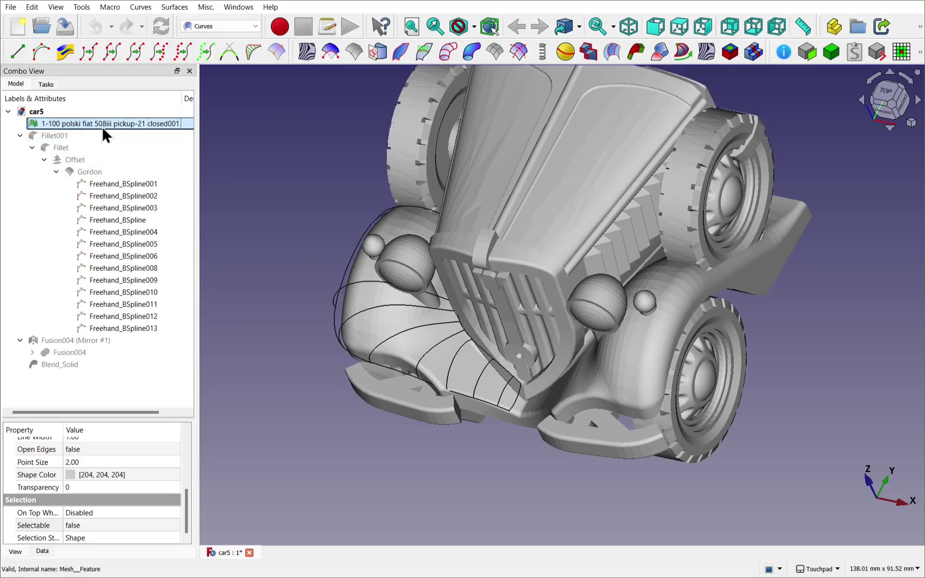
key("space")
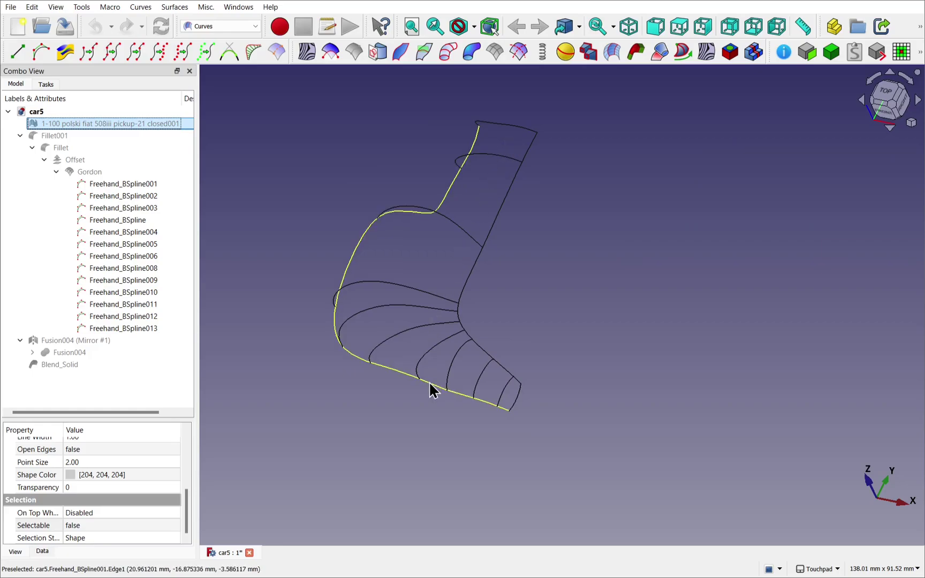
left_click(95, 174)
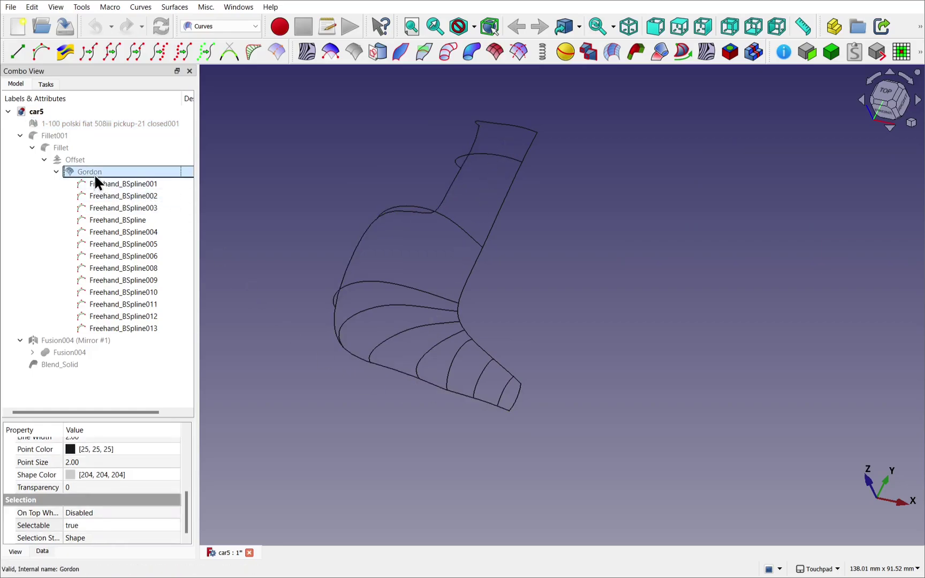
key("space")
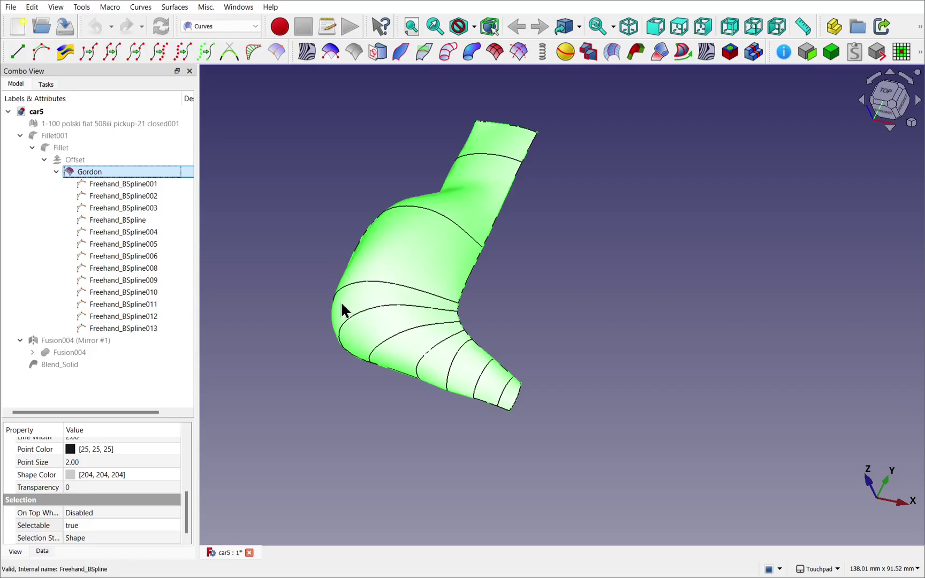
left_click_drag(455, 342, 384, 353, "alt")
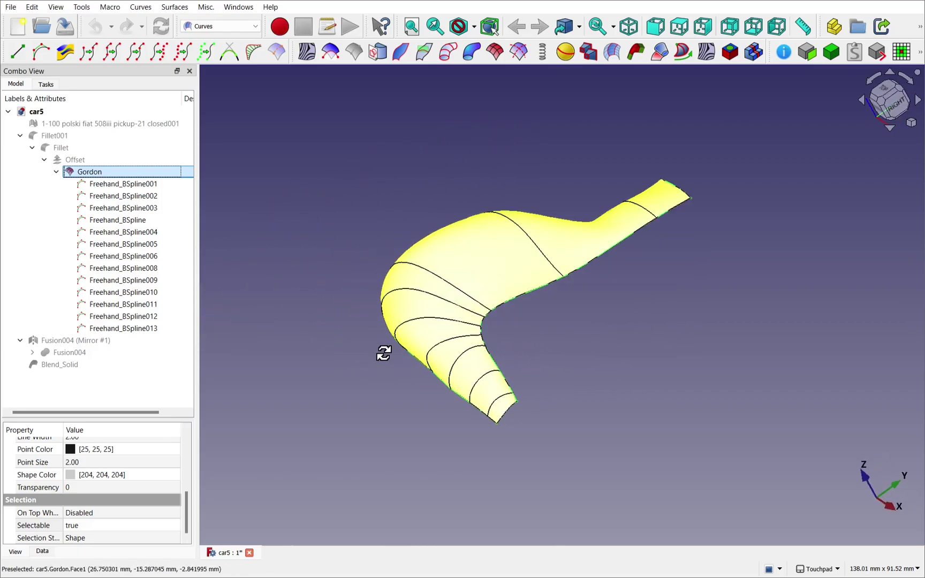
left_click(384, 355)
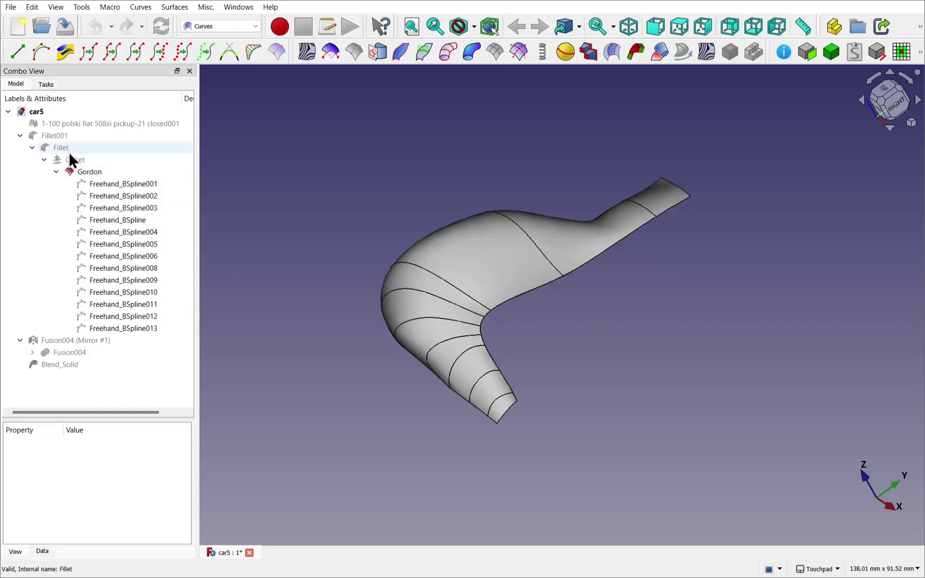
left_click(108, 185)
left_click_drag(495, 367, 623, 316, "alt")
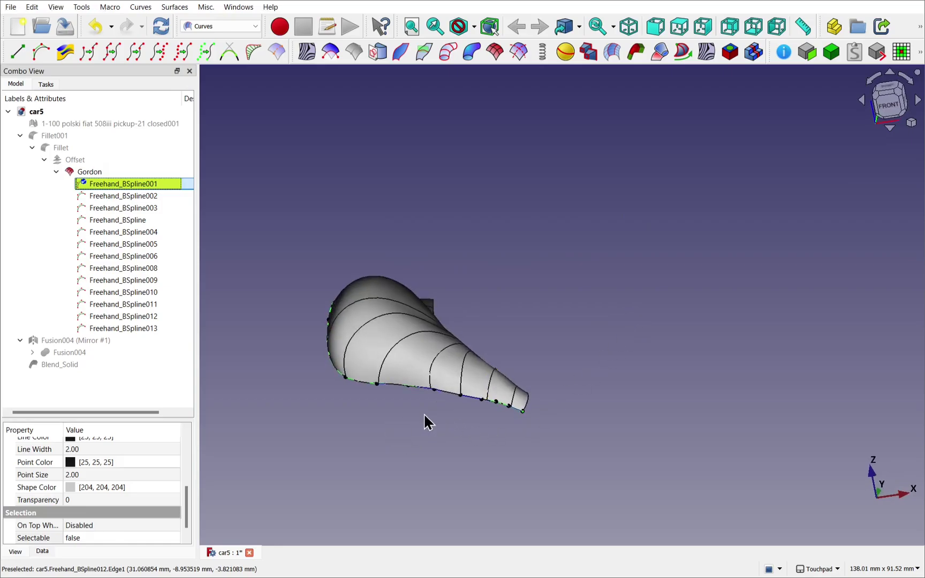
left_click_drag(481, 334, 492, 281, "alt")
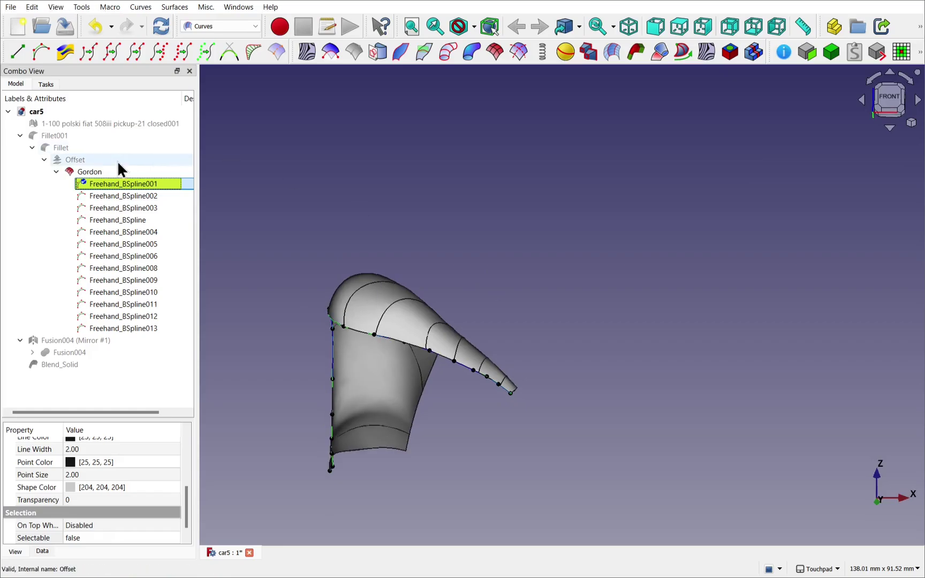
Inspect the Gordon surface and its Offset feature from side and low angles.
left_click(85, 171)
left_click(84, 158)
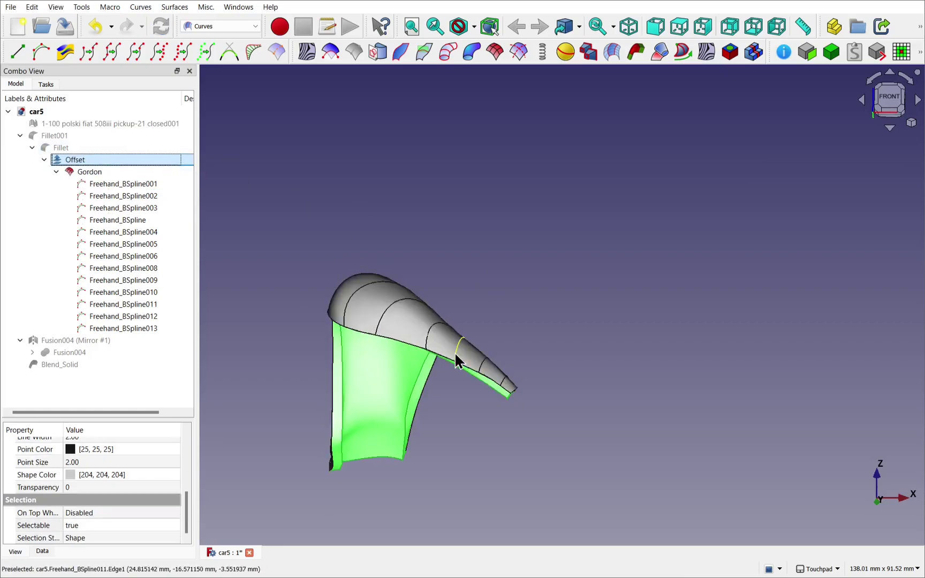
left_click_drag(444, 364, 566, 414, "alt")
scroll(454, 364, "up", 3)
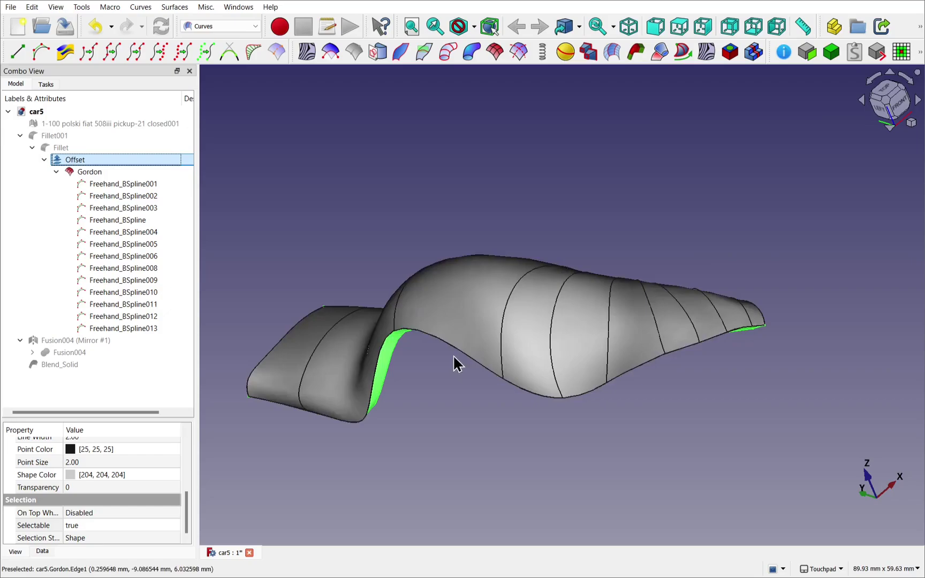
left_click(90, 173)
left_click_drag(282, 353, 450, 336, "alt")
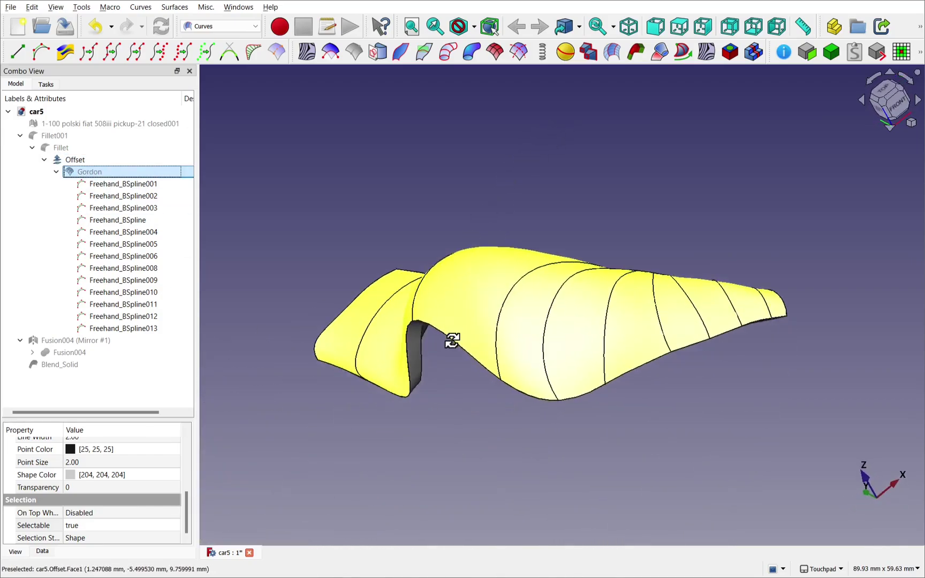
Hide all thirteen freehand curves and select the Offset feature.
left_click(98, 184)
left_click(126, 328, "shift")
key("space")
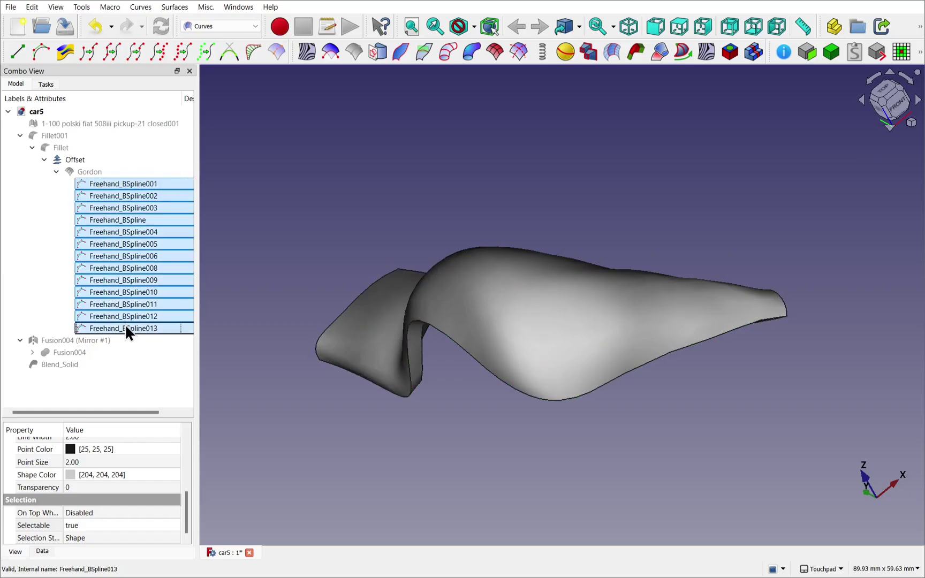
left_click(73, 159)
Hide the Offset shell, show the Fillet solid, and orbit to inspect the fender body.
key("space")
left_click(62, 147)
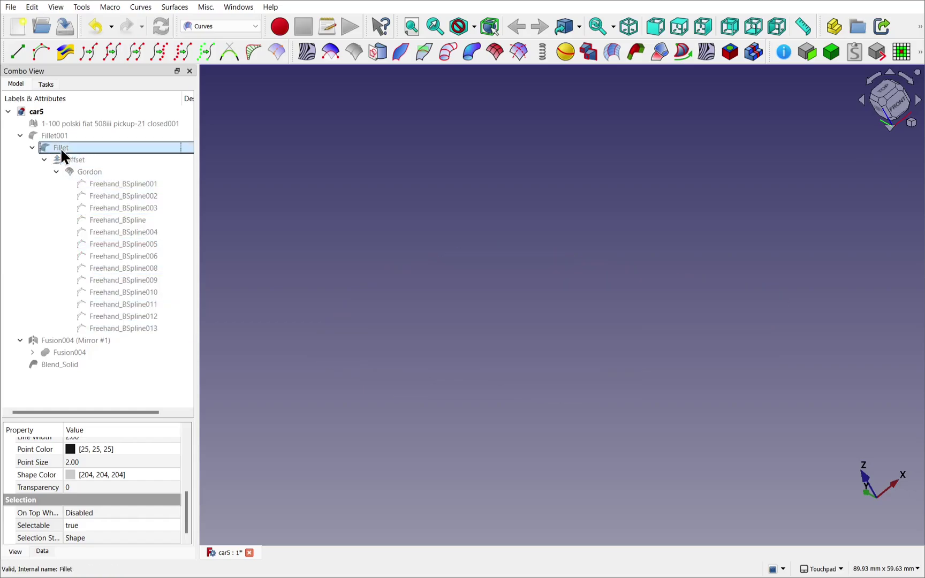
key("space")
left_click(442, 434)
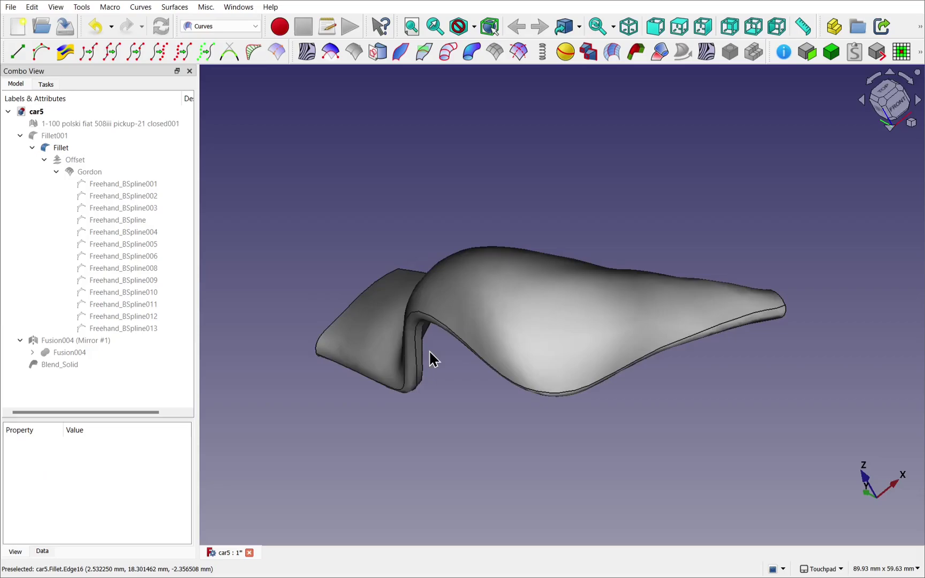
left_click_drag(430, 359, 599, 339, "alt")
left_click(47, 136)
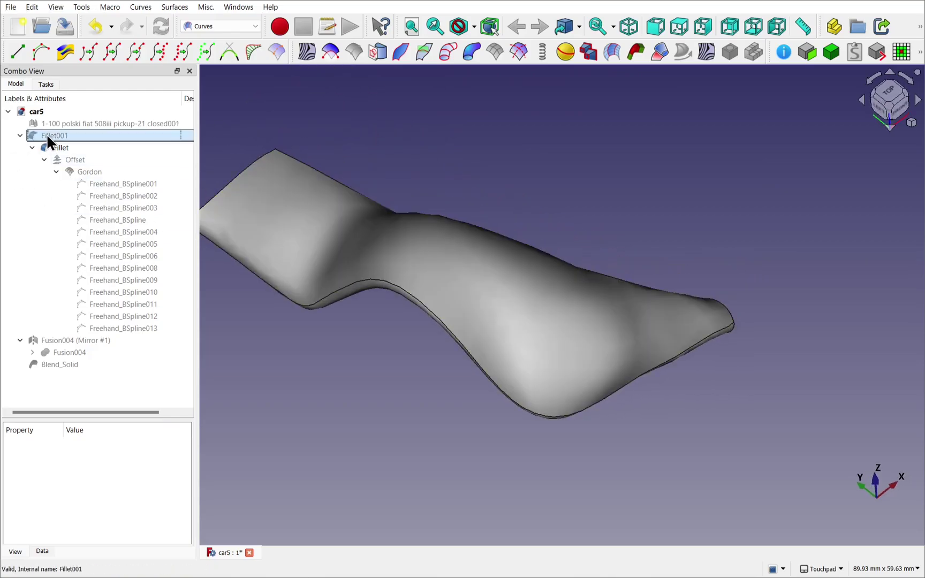
left_click(53, 143)
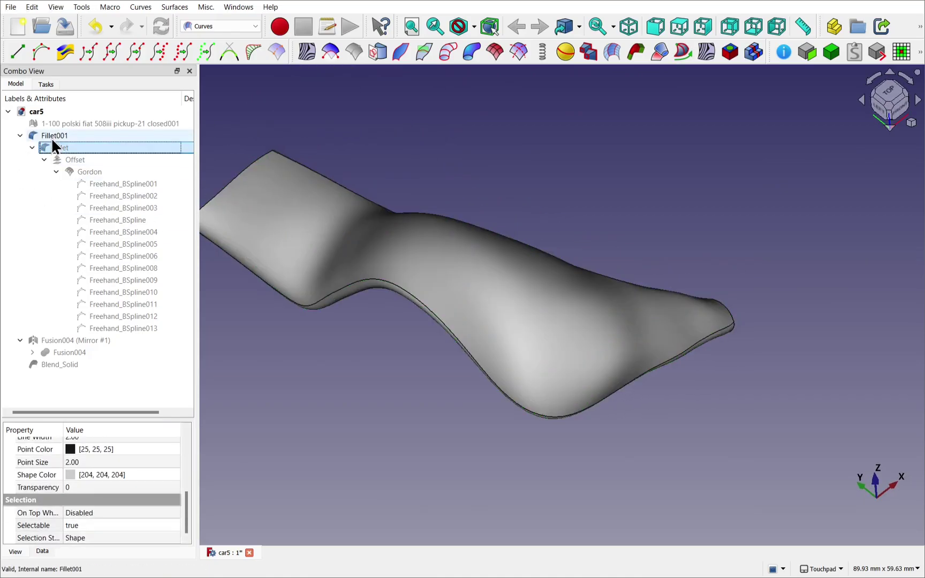
Hide Fillet001 and show the Fusion003 and Fusion001 bodies inside Fusion004.
left_click_drag(508, 253, 479, 233, "alt")
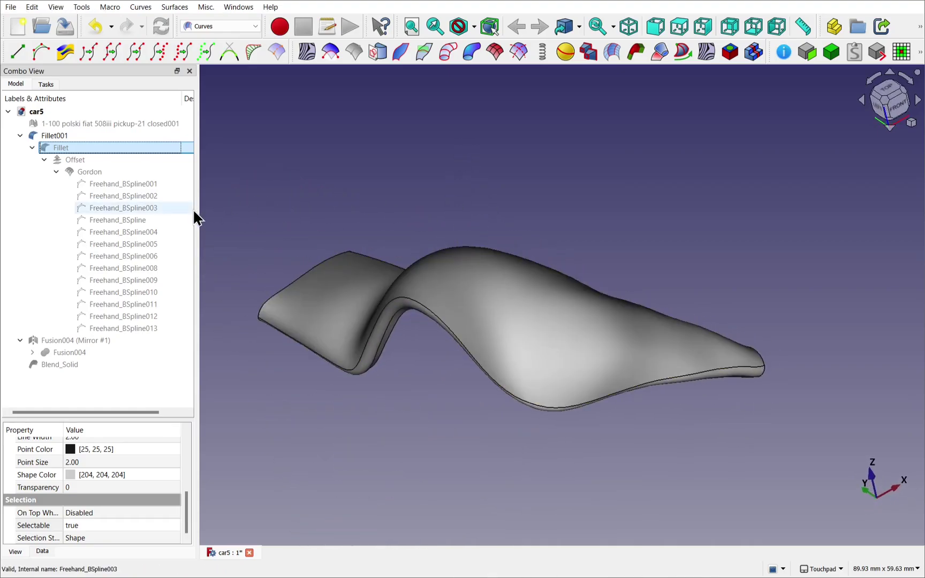
left_click(66, 137)
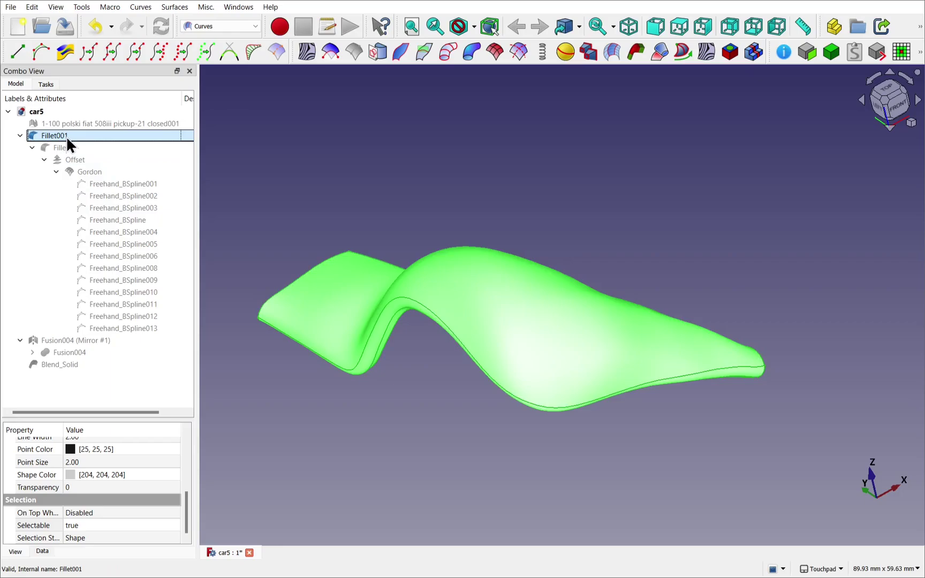
key("space")
left_click(32, 352)
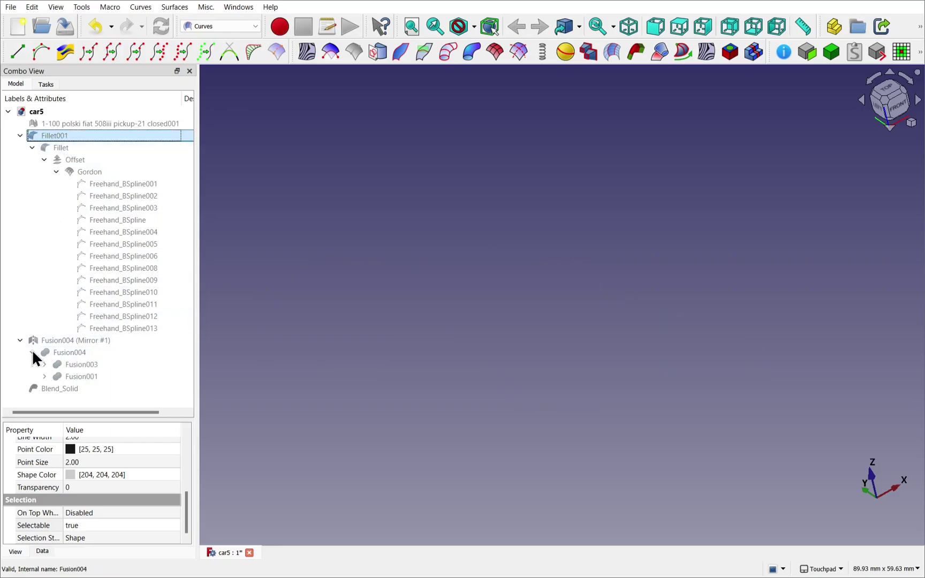
left_click(72, 364)
key("space")
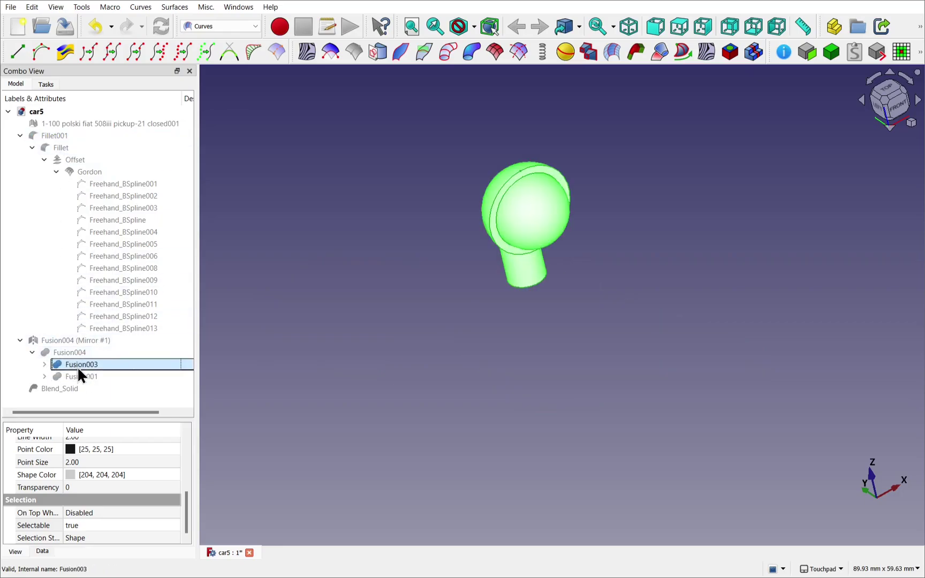
left_click(102, 378)
key("space")
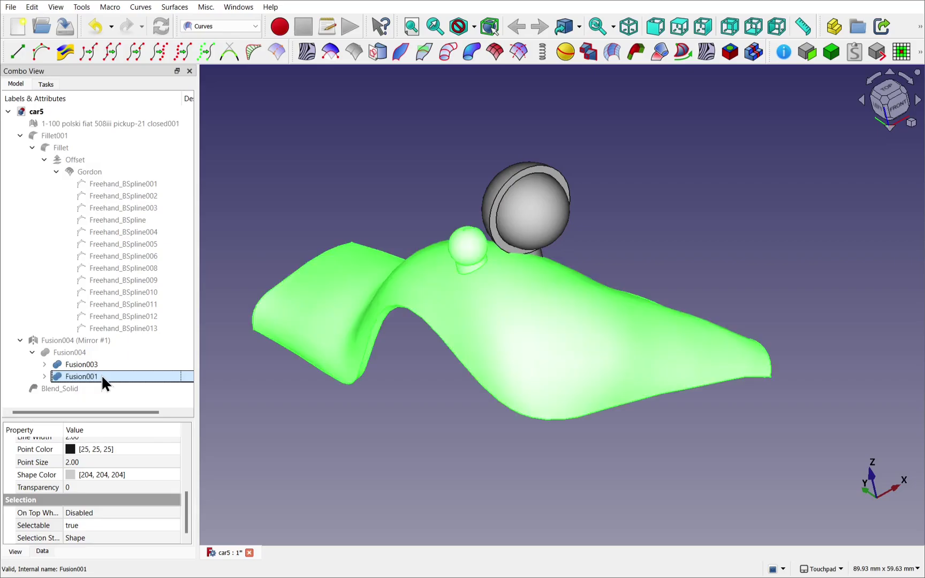
left_click(423, 408)
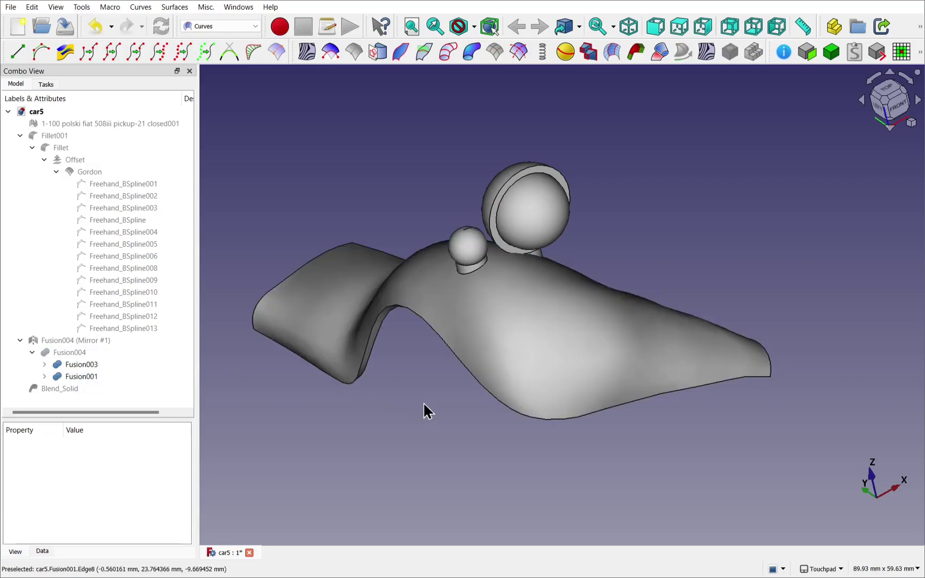
left_click_drag(425, 409, 299, 351, "alt")
Hide Fusion003 and Fusion001 and show the mirrored Fusion004 assembly instead.
left_click(79, 354)
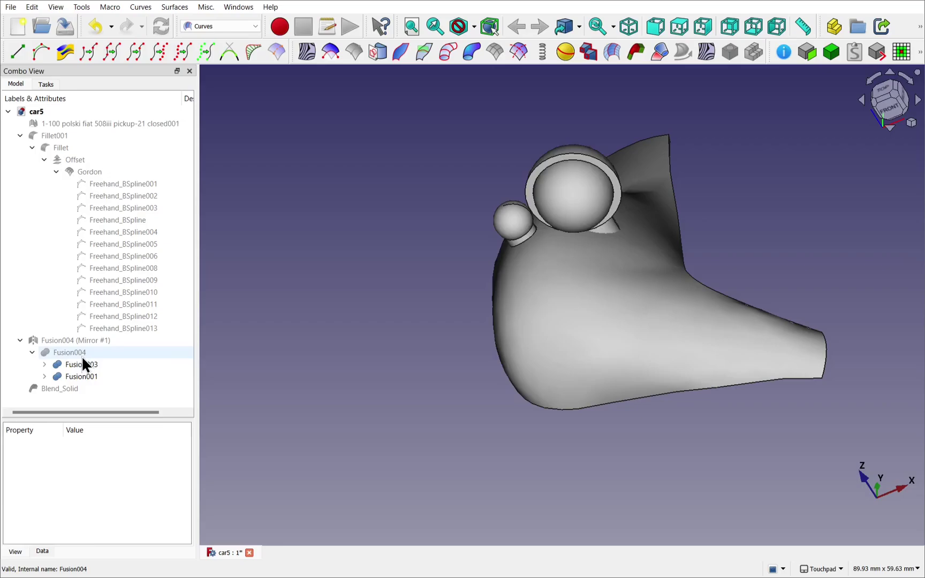
left_click(80, 362)
key("space")
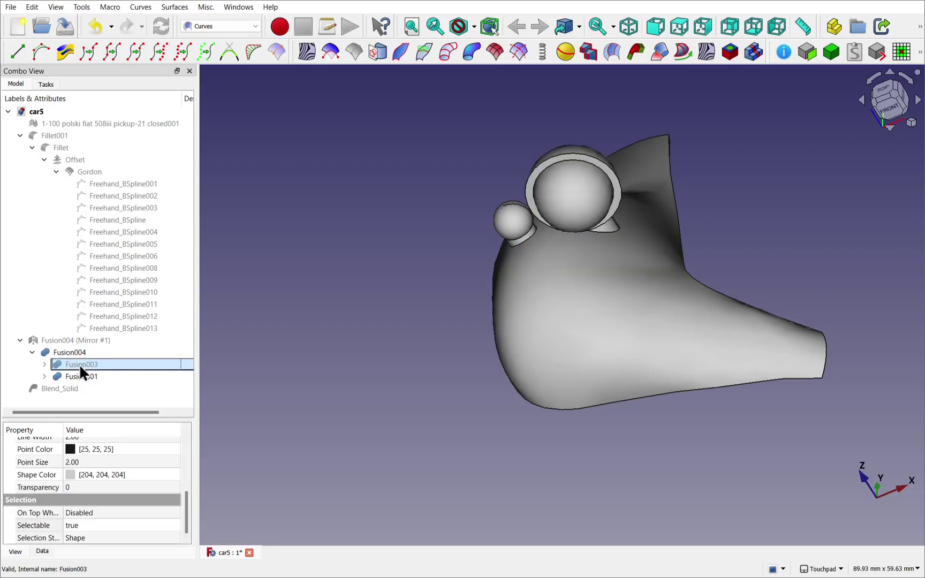
left_click(83, 375)
key("space")
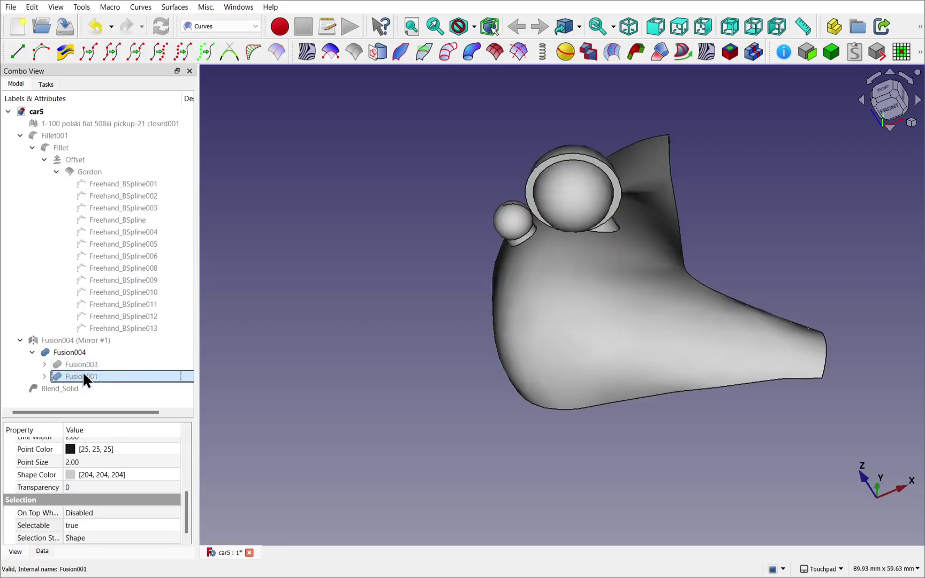
left_click(86, 344)
key("space")
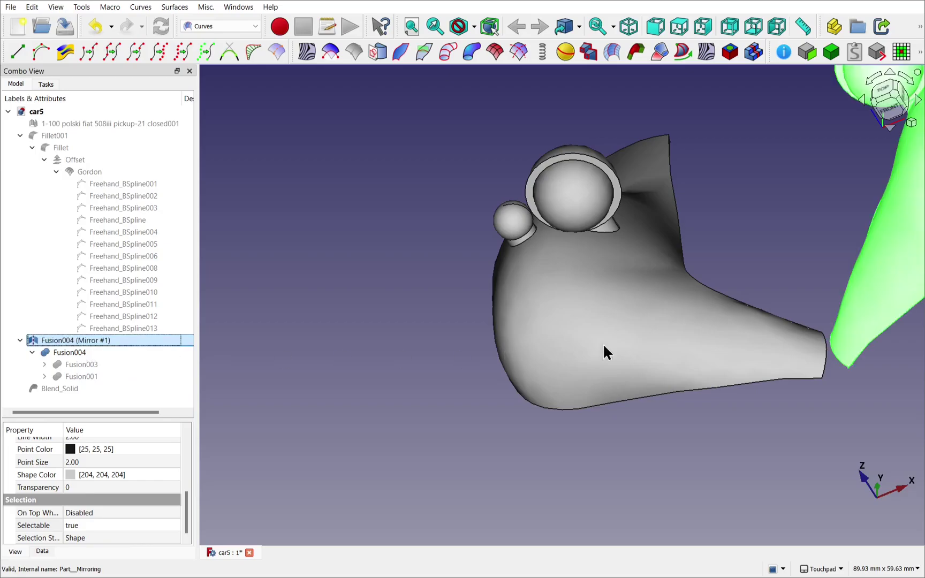
Show Blend_Solid and orbit to check the join from above and from the front.
left_click_drag(605, 351, 500, 314, "shift")
left_click(75, 389)
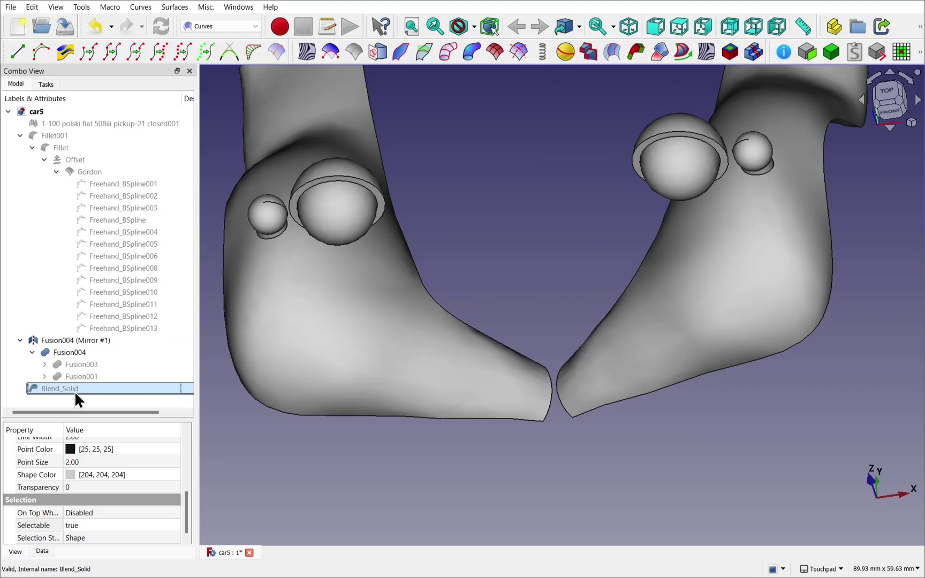
key("space")
left_click(500, 470)
left_click_drag(499, 470, 583, 374, "alt")
left_click_drag(646, 421, 650, 535, "alt")
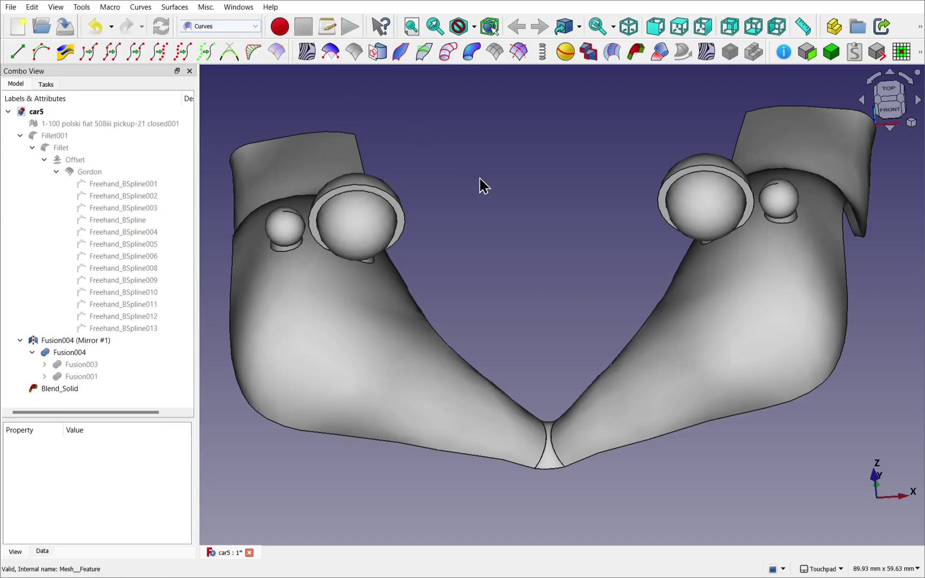
left_click_drag(613, 340, 427, 362, "alt")
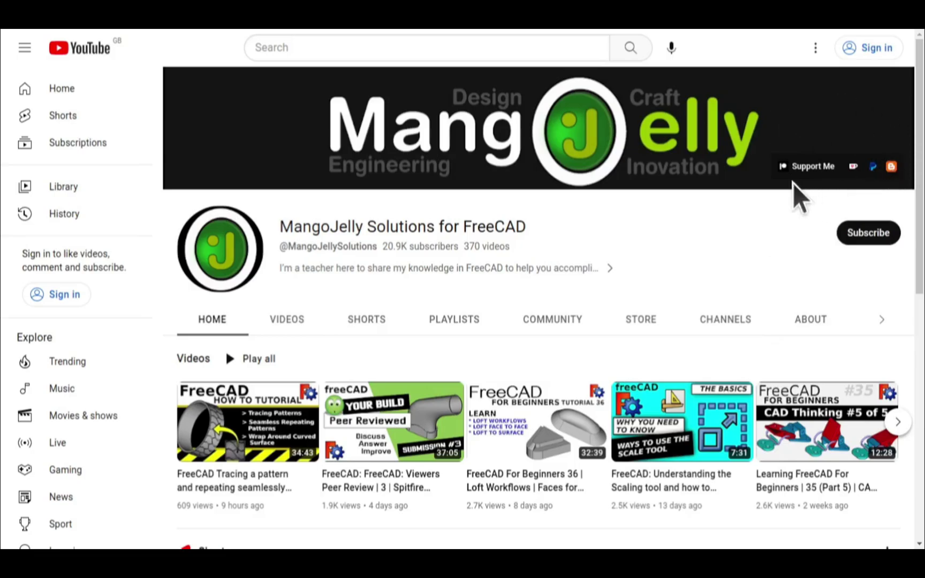
Open the channel's ABOUT tab and scroll down to its description.
left_click(810, 323)
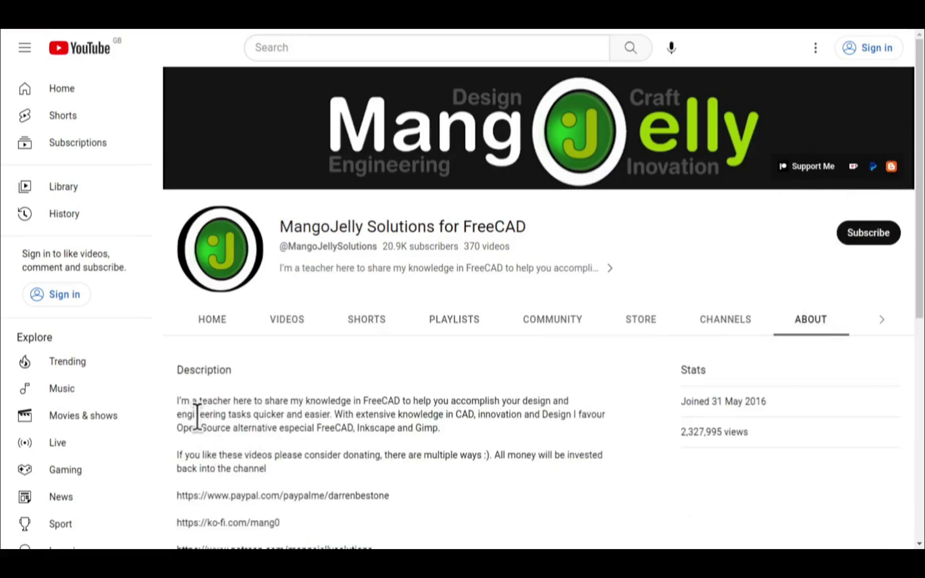
scroll(198, 423, "down", 3)
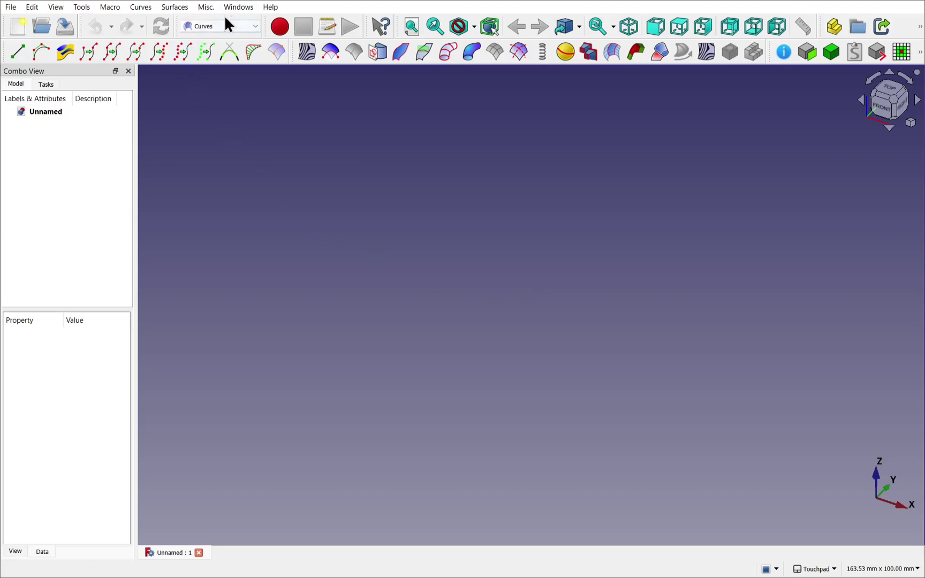
Open the Tools menu to look for the Addon Manager, then close it.
left_click(84, 8)
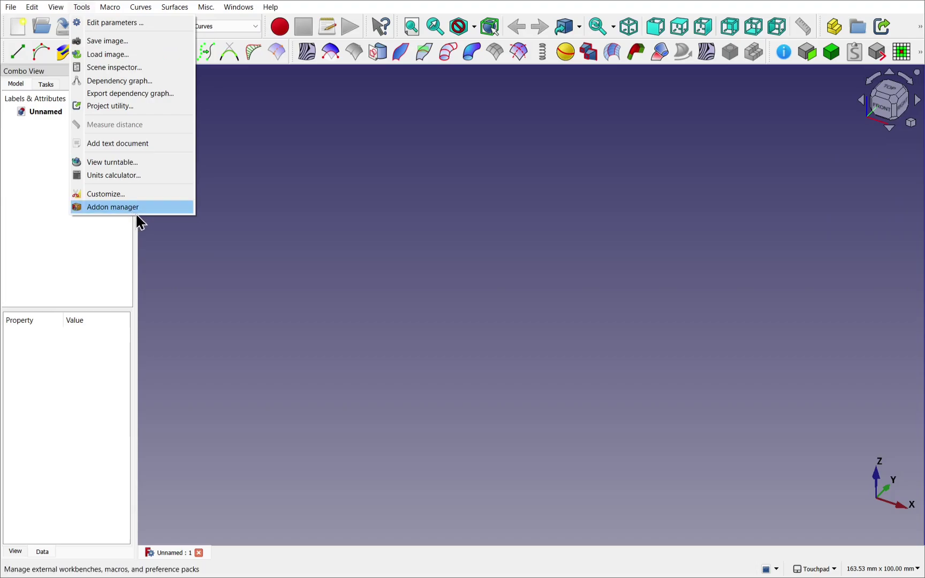
left_click(428, 202)
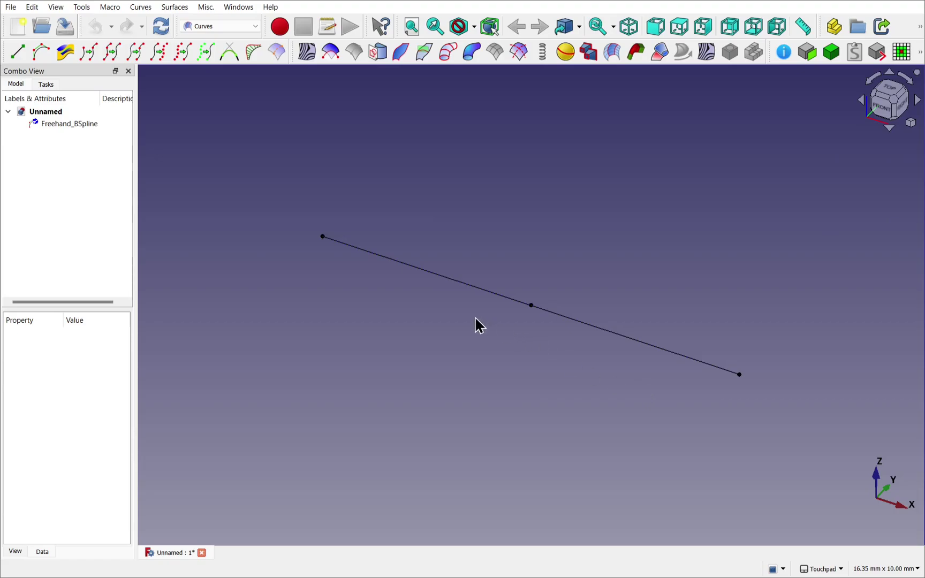
Lower the curve's left half and insert two extra control points.
mouse_move(456, 291)
left_mouse_down()
mouse_move(476, 249)
mouse_move(430, 312)
left_mouse_up()
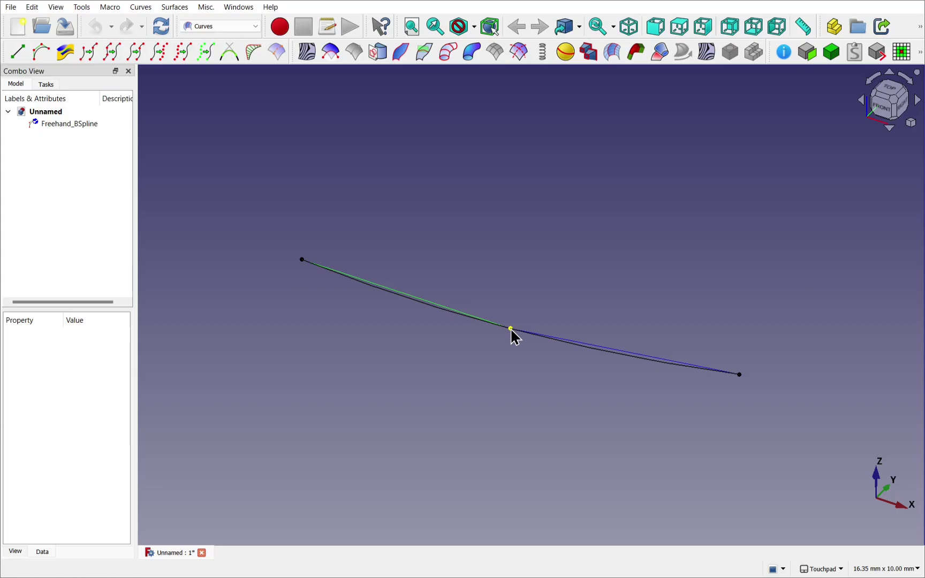
left_click(417, 298)
mouse_move(405, 297)
left_mouse_down()
mouse_move(433, 250)
mouse_move(402, 336)
mouse_move(411, 298)
left_mouse_up()
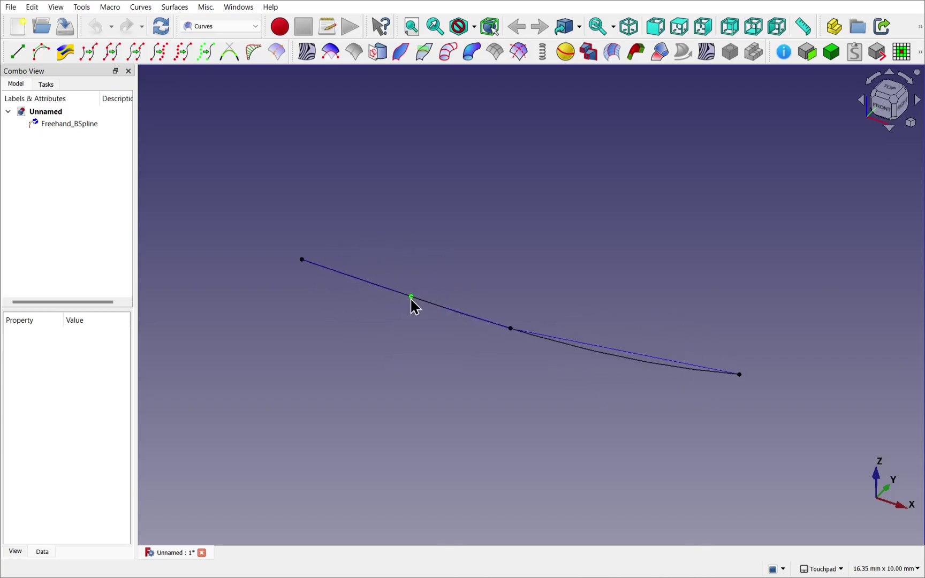
left_click(642, 357)
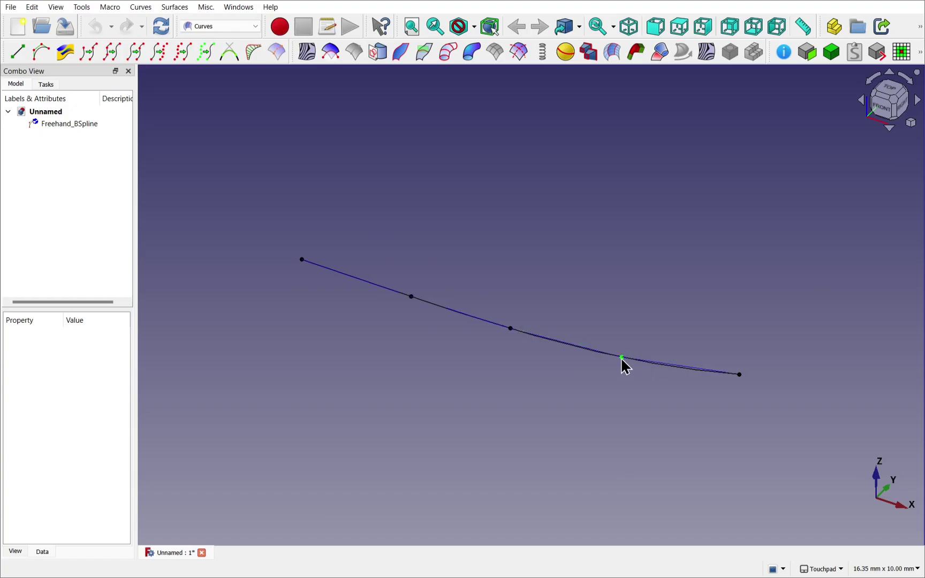
In front view, drag the points into a gentle arch and pull the right end down.
left_click(888, 115)
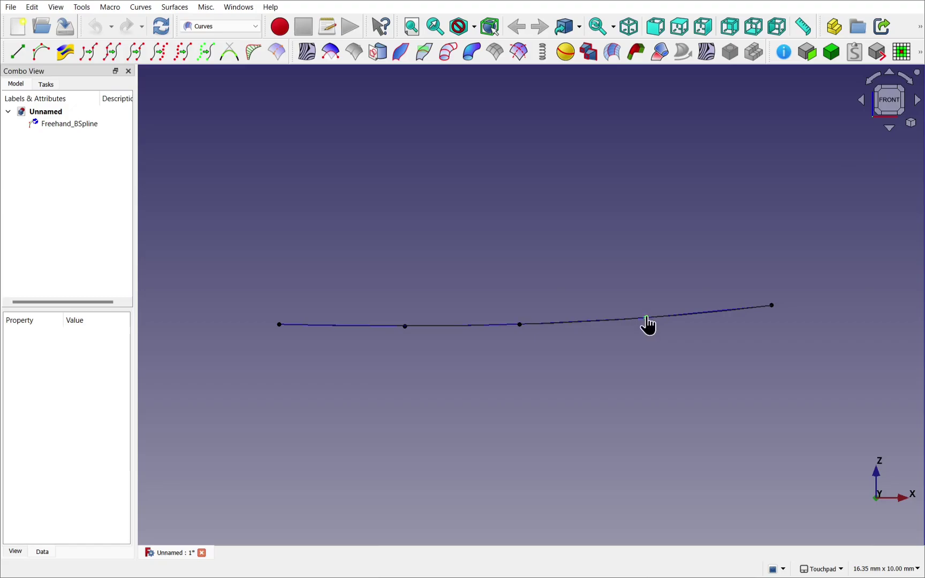
left_click_drag(646, 318, 640, 289)
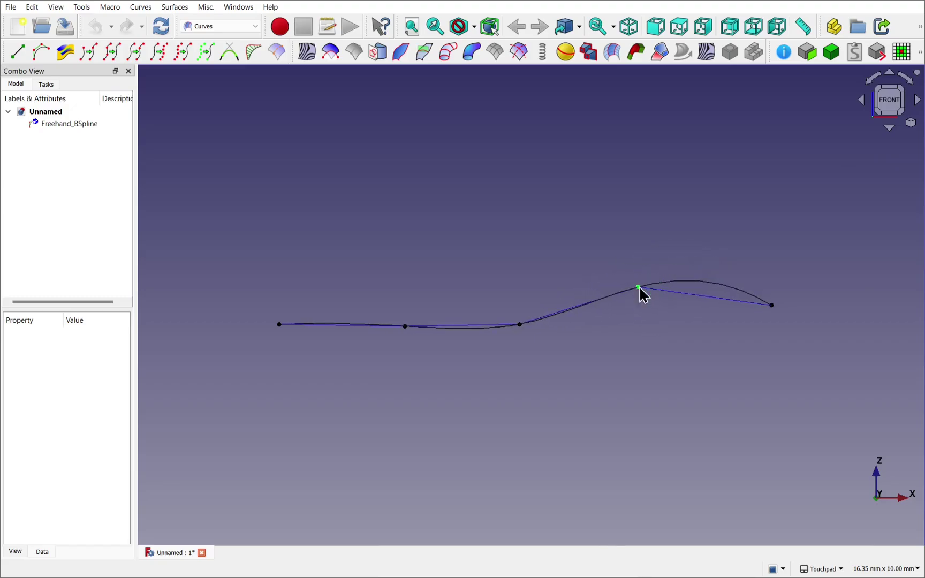
left_click_drag(511, 328, 505, 287)
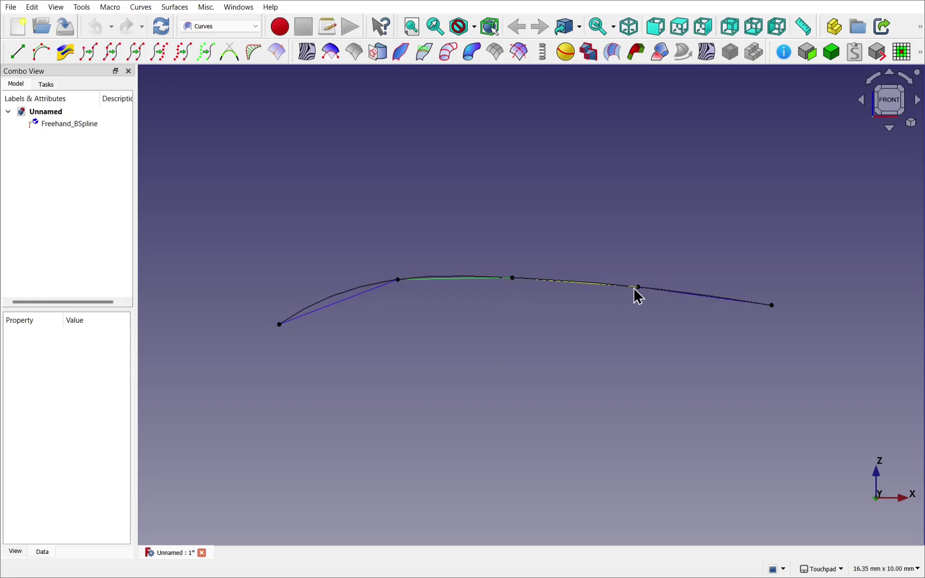
left_click_drag(641, 296, 646, 291)
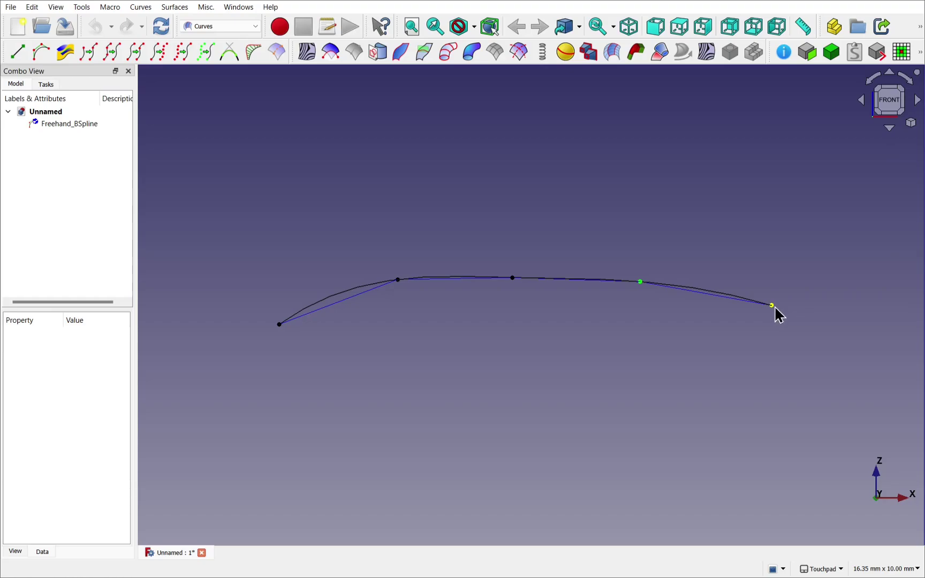
left_click_drag(771, 306, 796, 329)
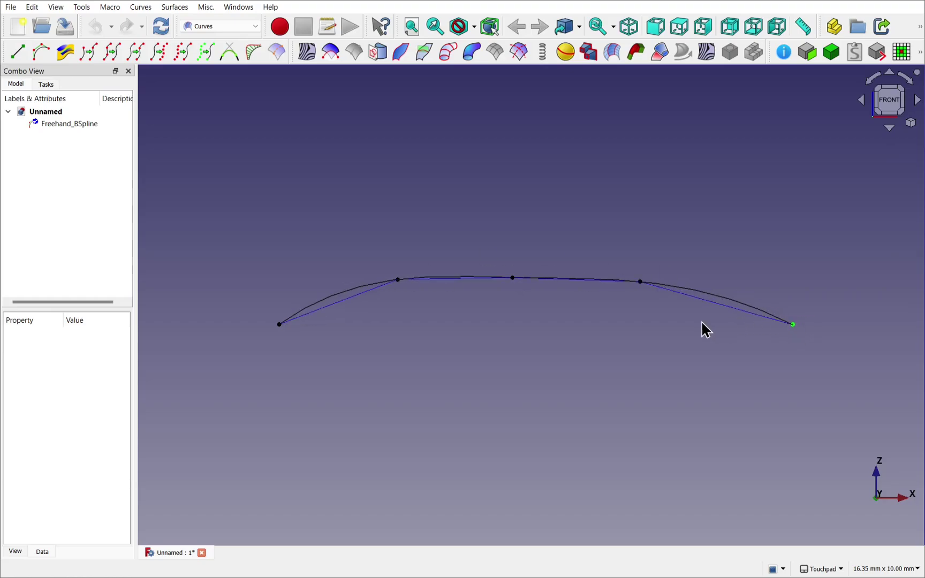
left_click_drag(689, 283, 588, 345, "alt")
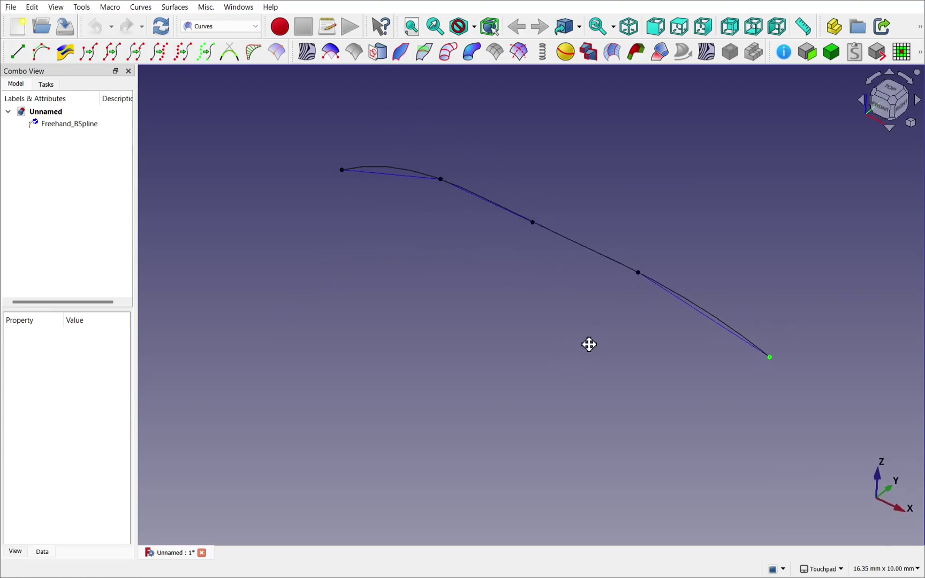
Reopen Freehand_BSpline and drag its second control point to smooth it into one downward arc.
left_click(60, 121)
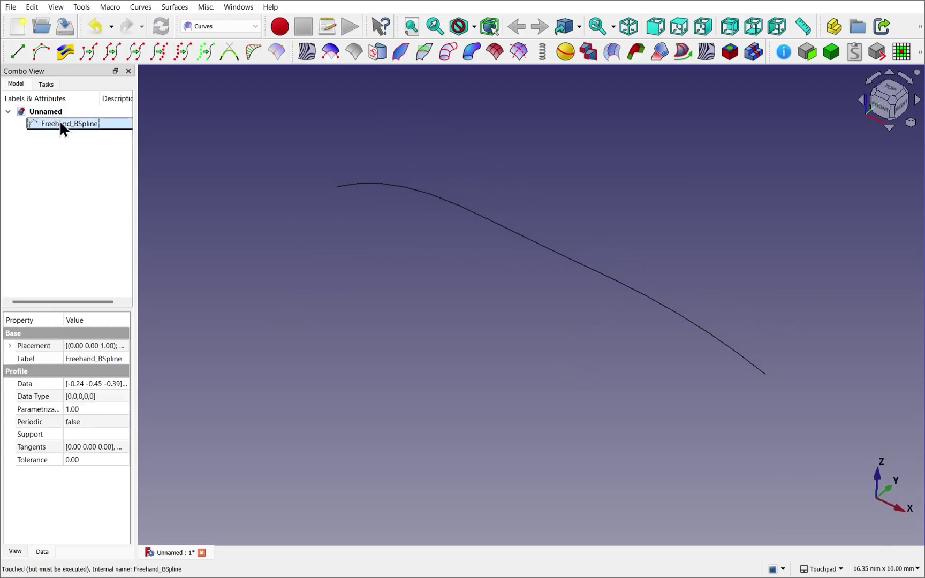
left_click_drag(576, 212, 488, 274, "shift")
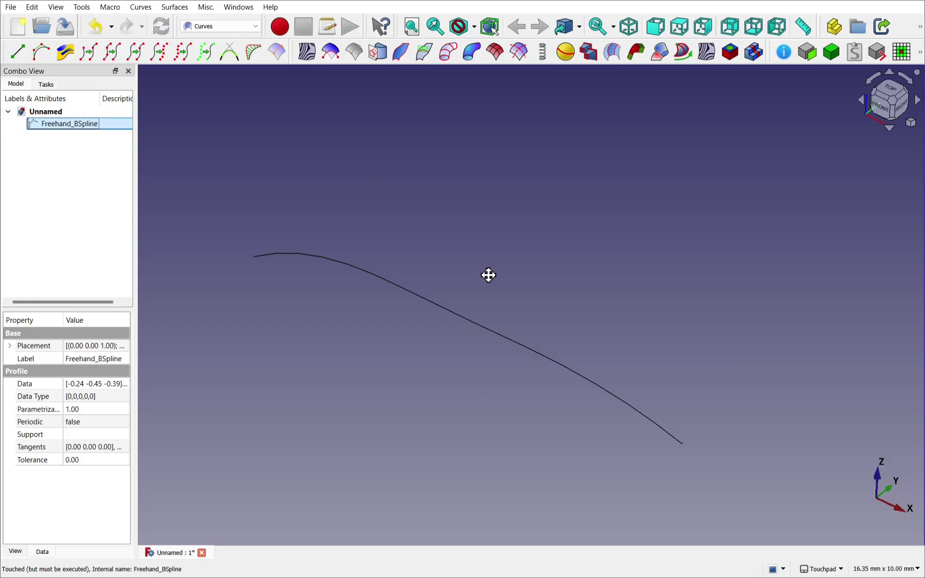
double_click(73, 124)
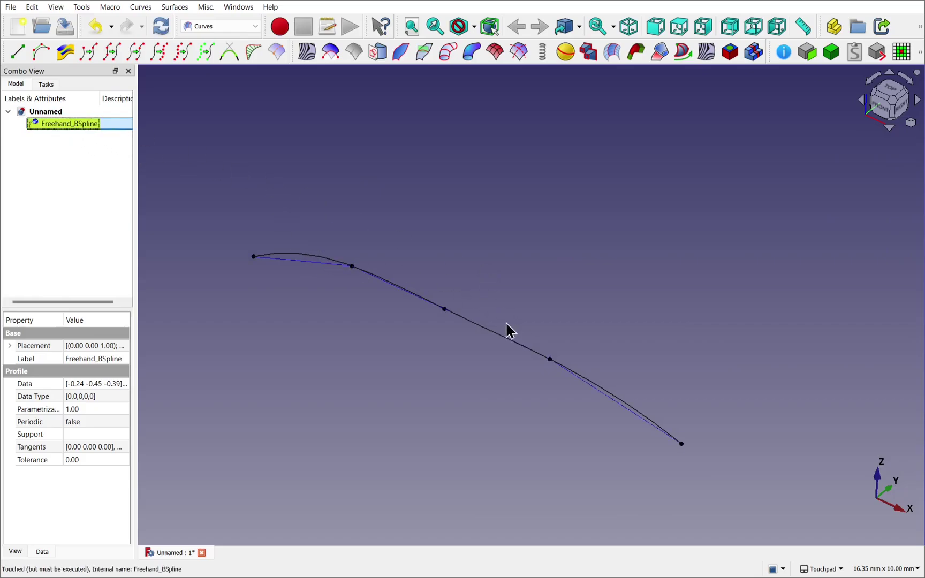
left_click_drag(353, 268, 336, 279)
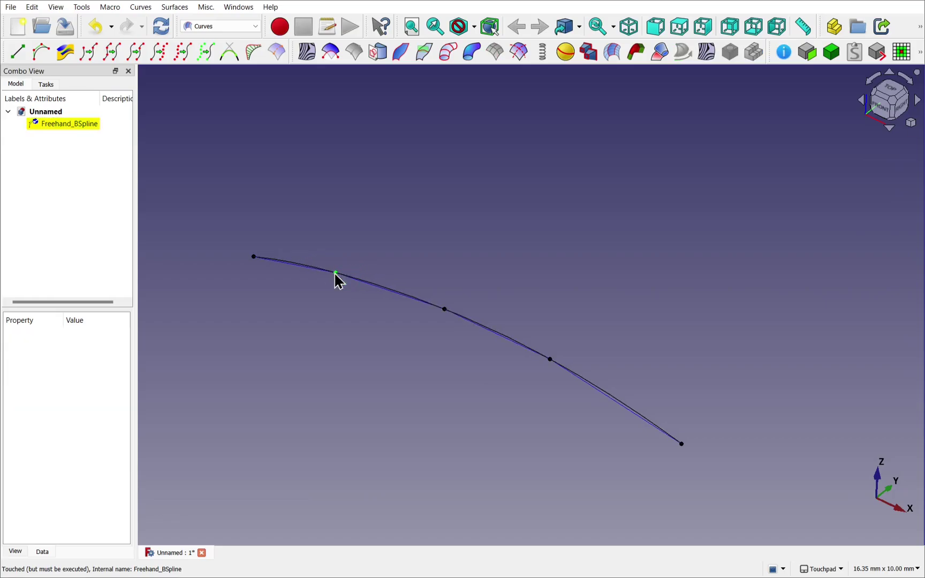
double_click(55, 125)
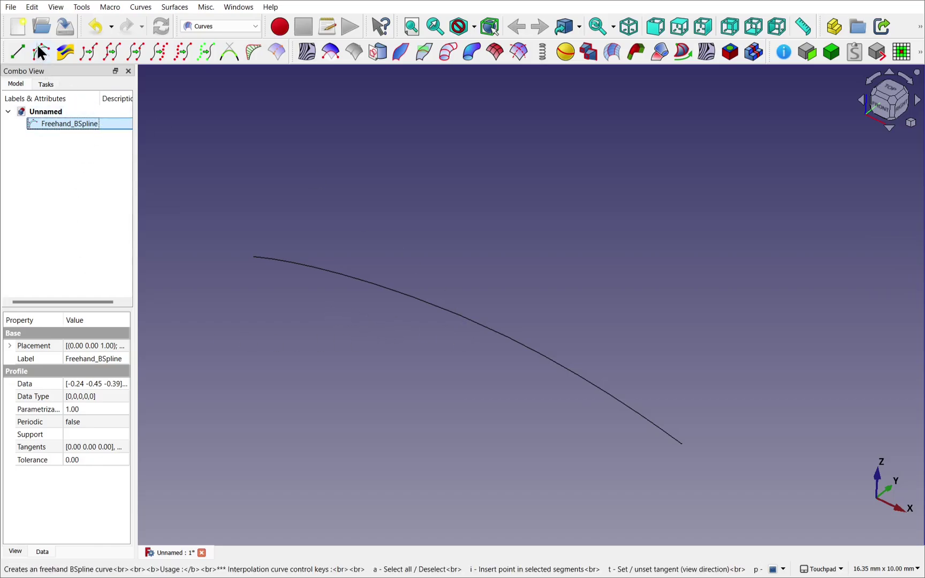
left_click(258, 121)
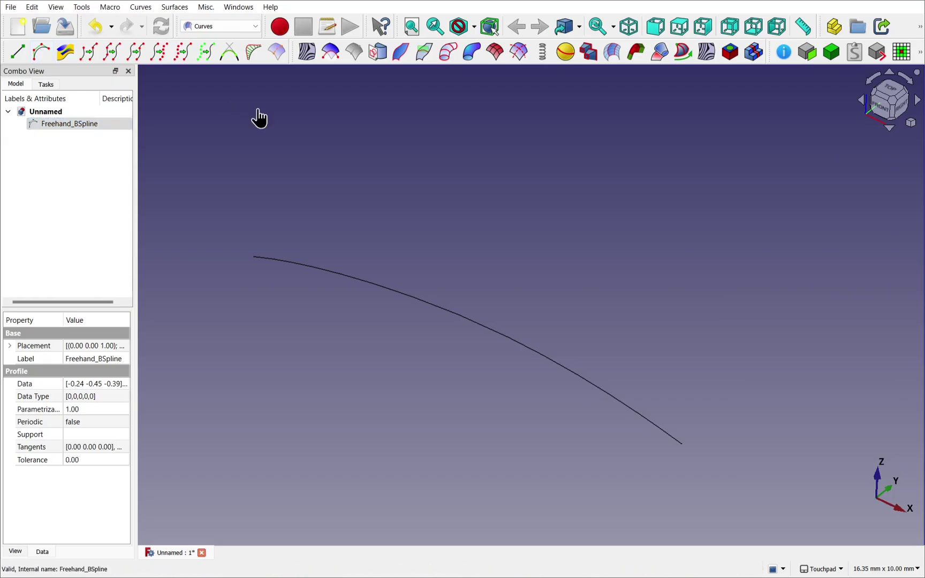
Create Freehand_BSpline001 and drag its ends and middle pole into an arch above the first curve.
left_click(41, 51)
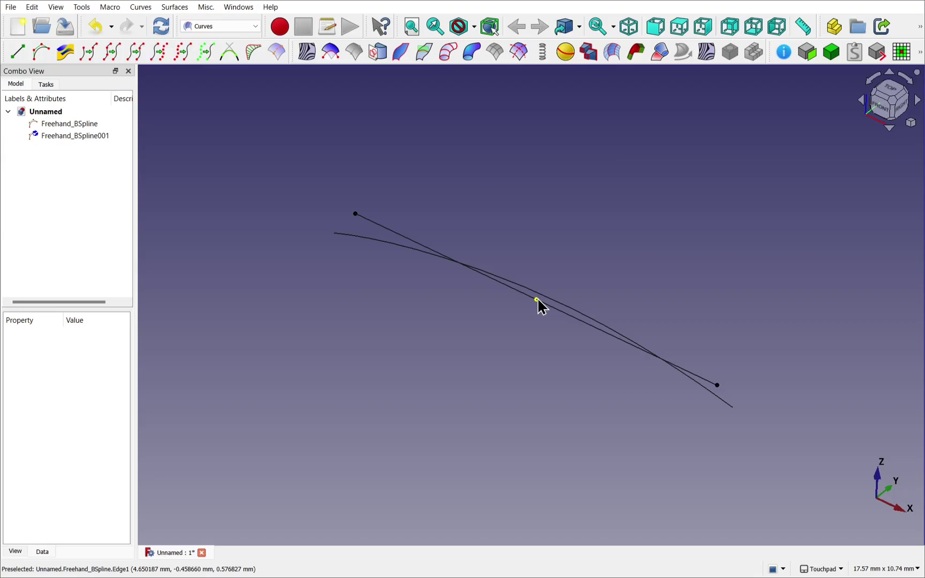
left_click_drag(537, 302, 574, 239)
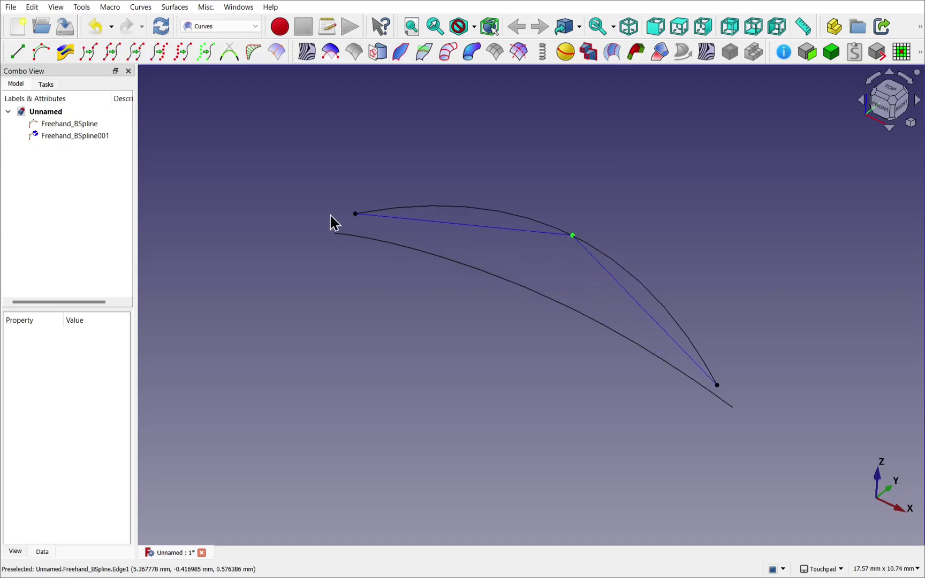
left_click_drag(353, 215, 378, 172)
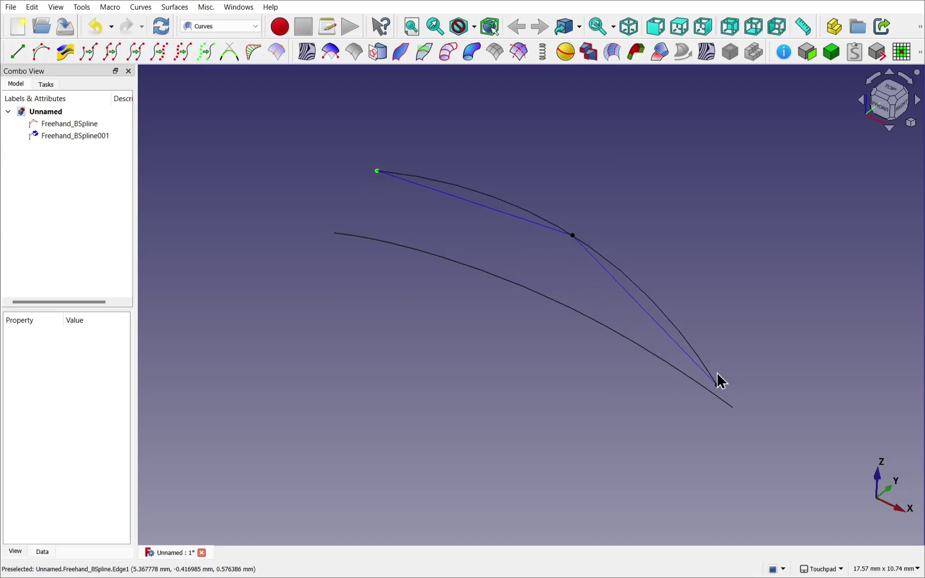
left_click_drag(721, 392, 764, 357)
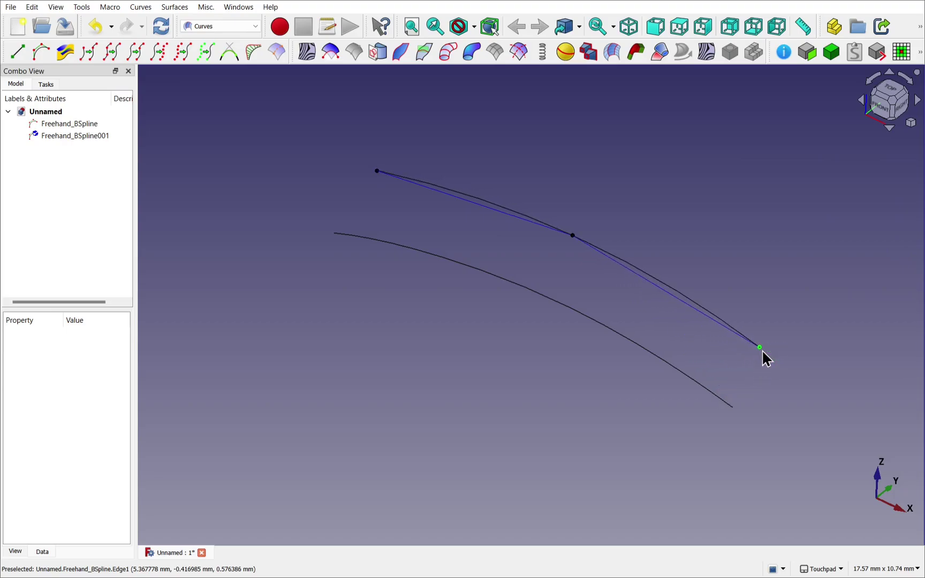
key("alt")
key("alt")
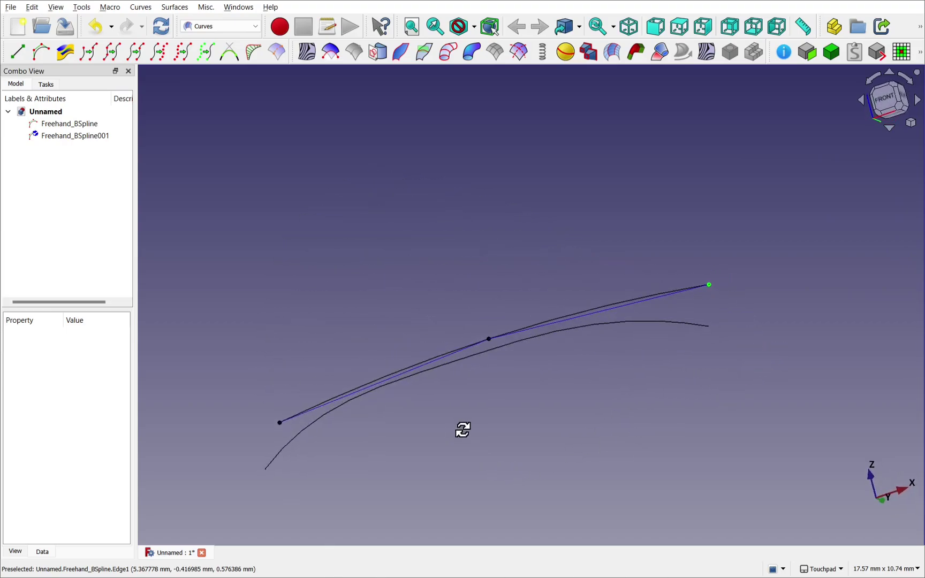
left_click_drag(487, 343, 473, 298)
key("alt")
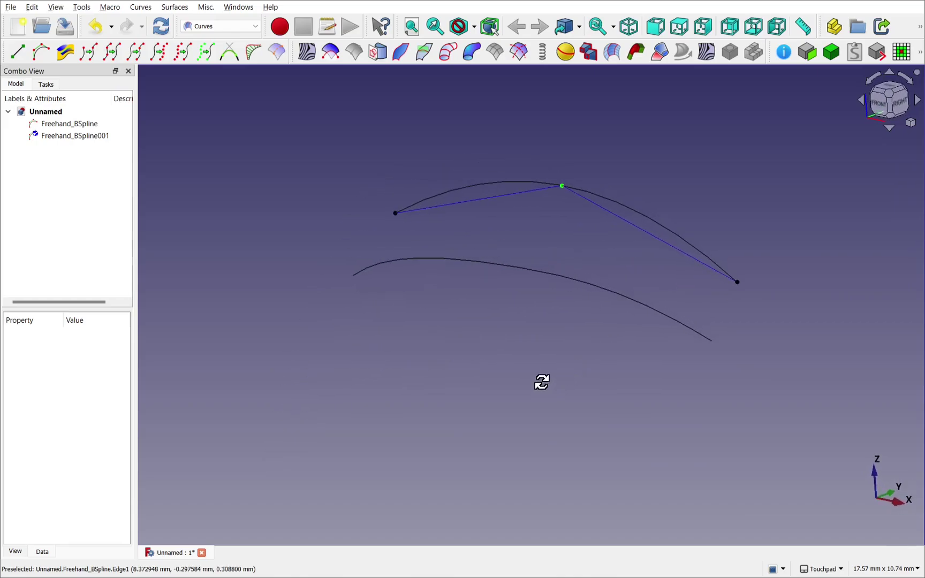
left_click(89, 137)
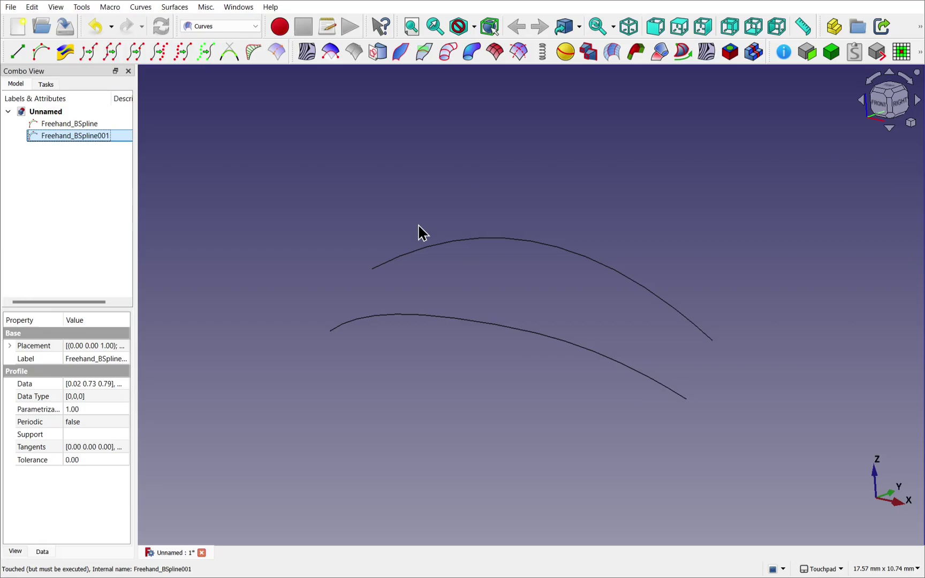
Bridge the two arcs' left end points with Freehand_BSpline002, bending its middle pole outward into a curl.
left_click(331, 330)
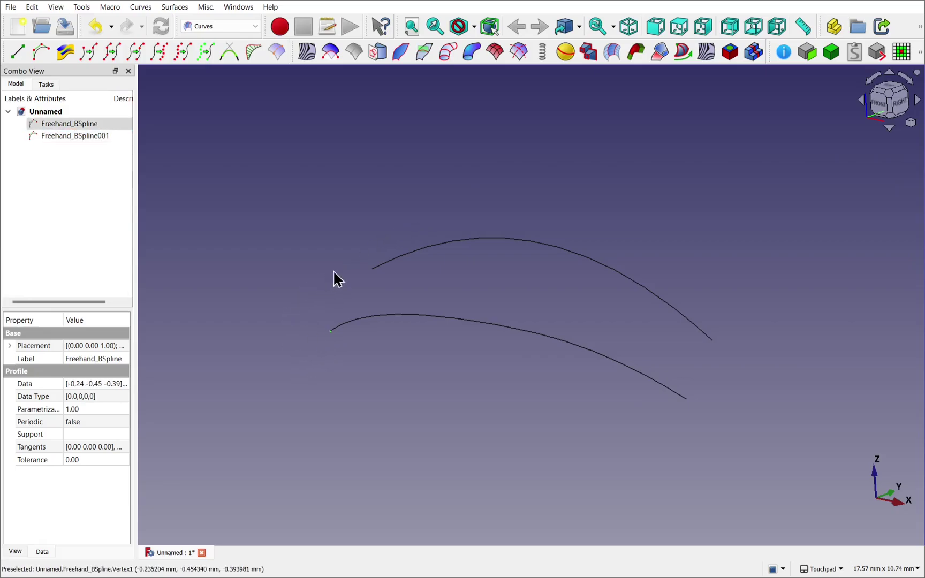
left_click(373, 270, "ctrl")
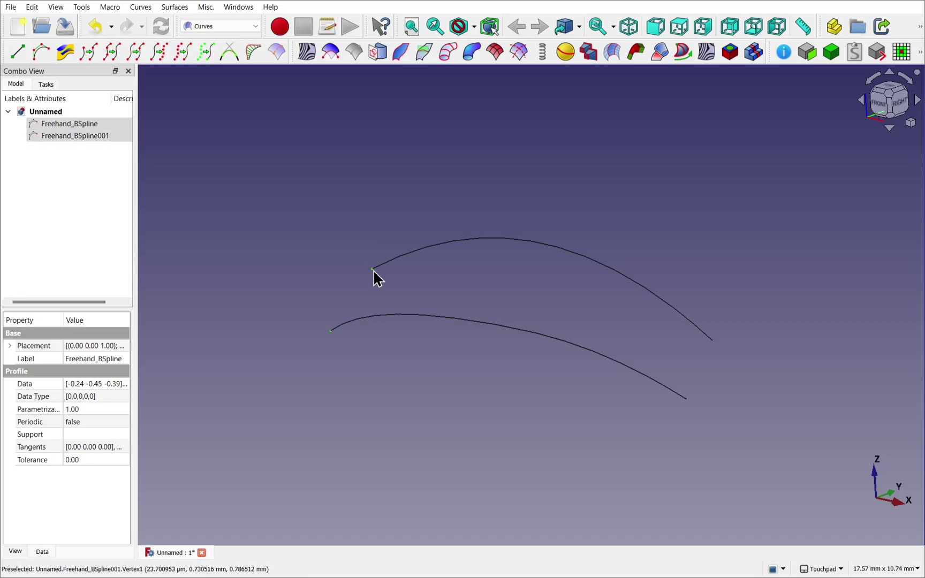
left_click(47, 55)
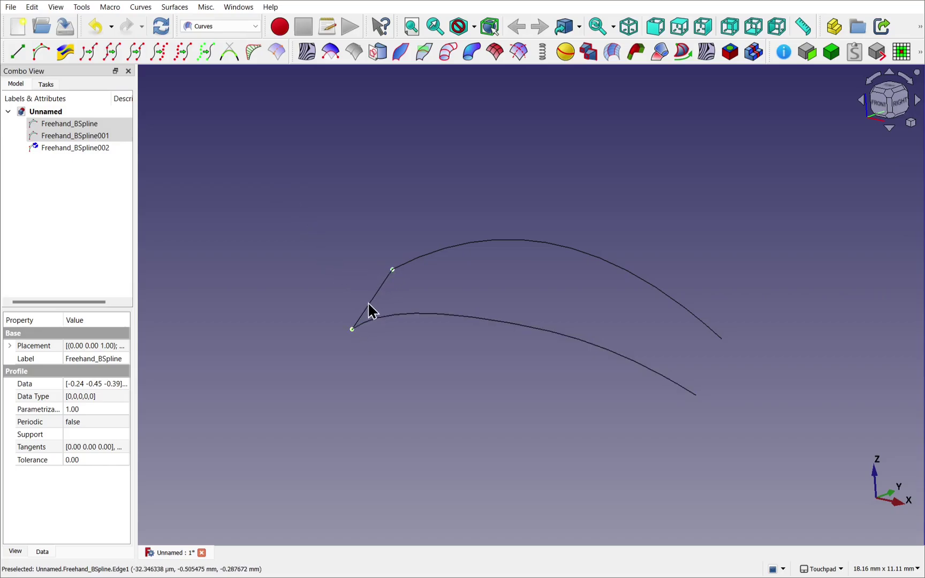
key("Escape")
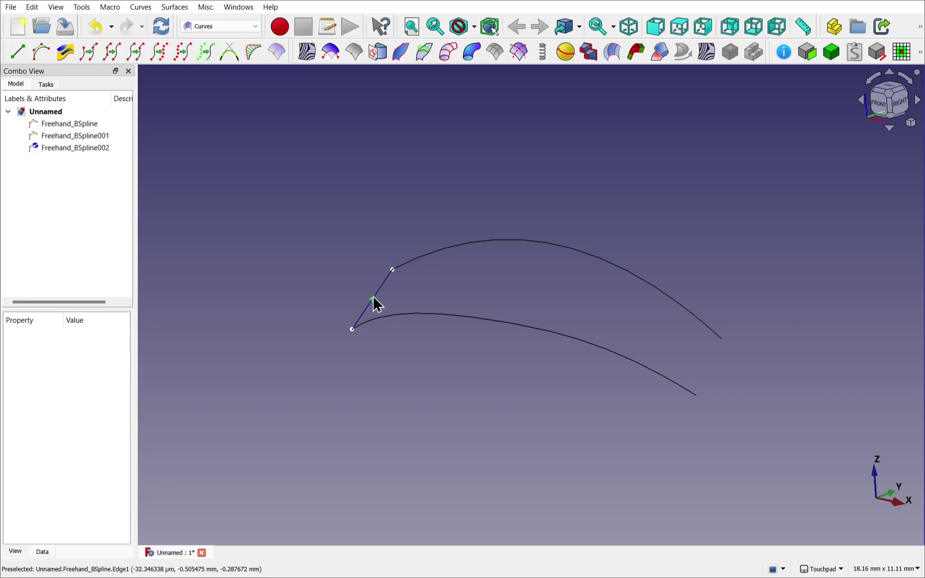
left_click_drag(377, 308, 361, 294)
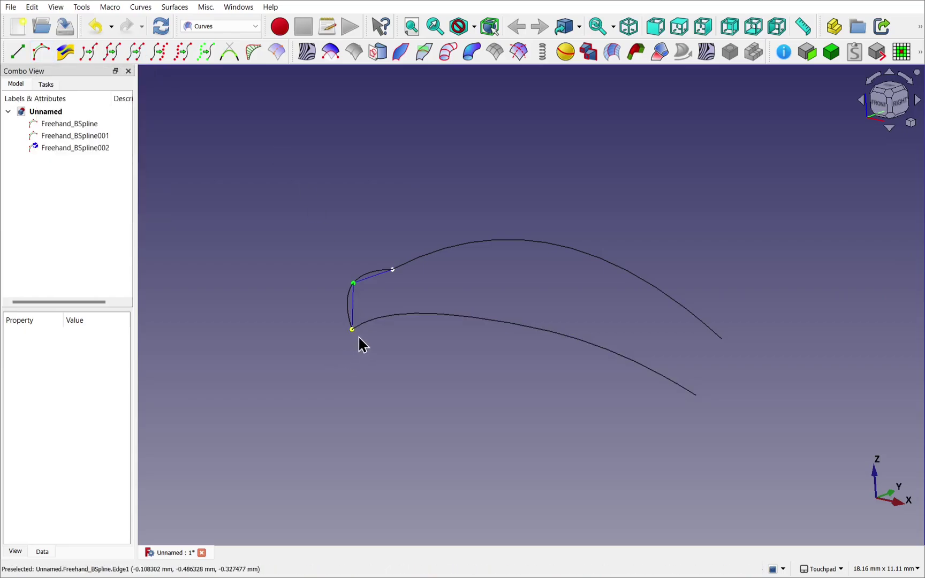
left_click(79, 148)
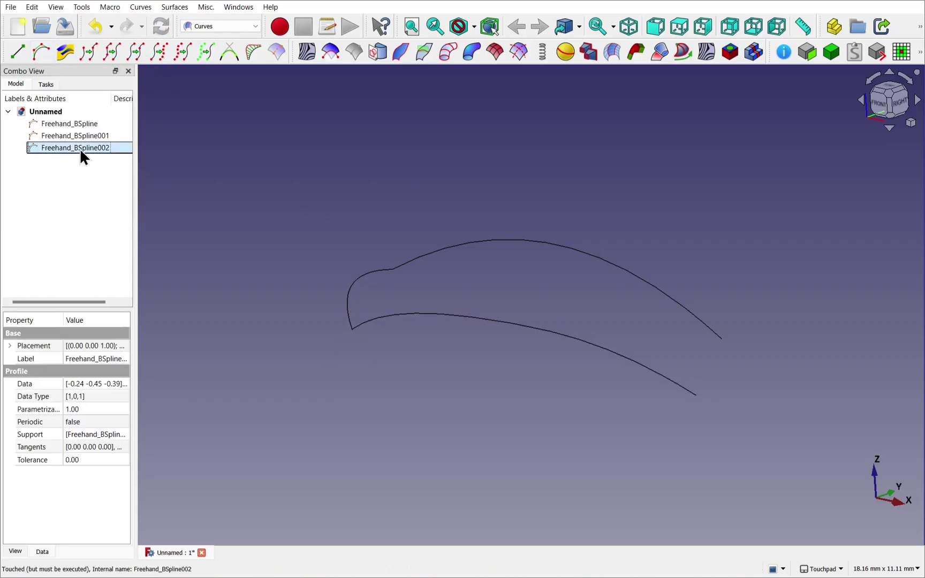
left_click(696, 396)
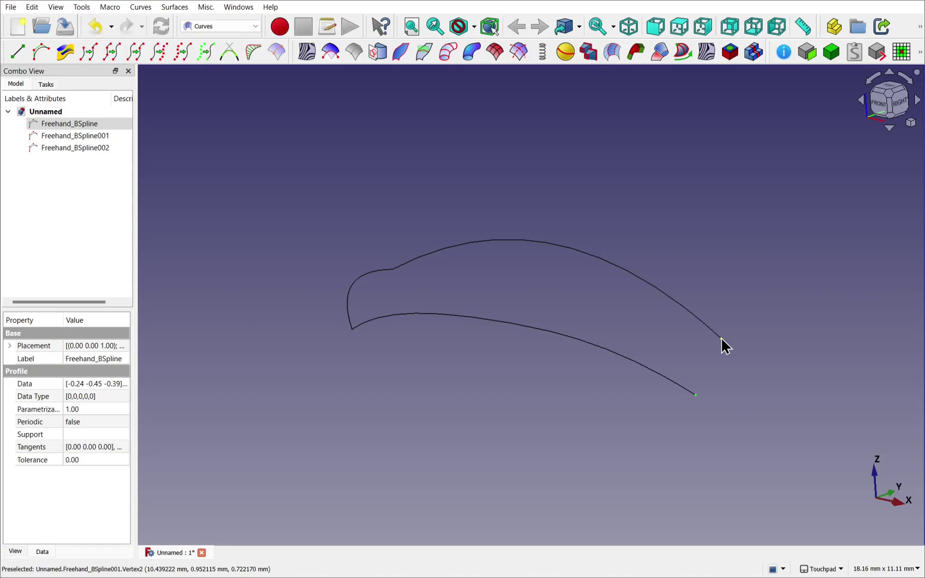
Create Freehand_BSpline003 between the arcs' right ends and pull its middle pole into a small curl.
left_click(720, 337, "ctrl")
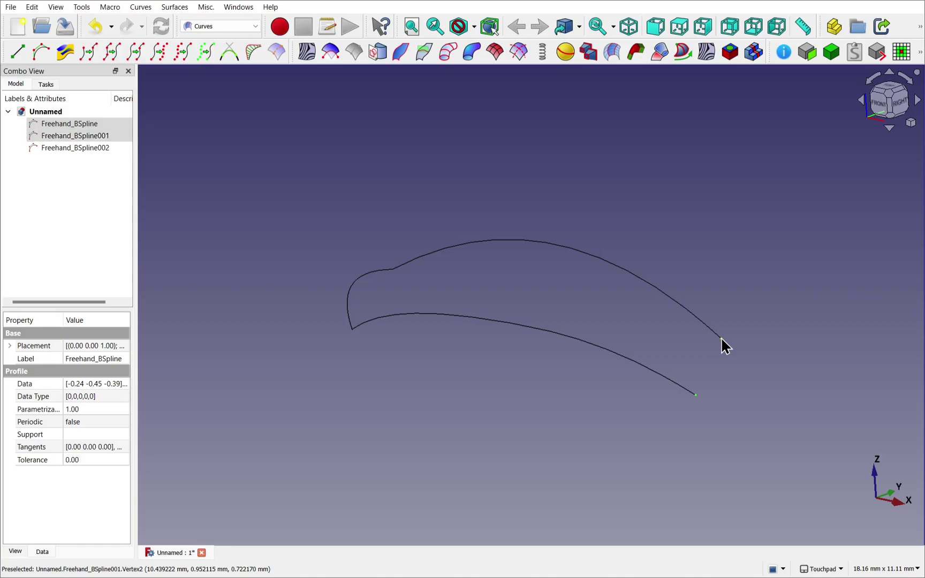
left_click(41, 51)
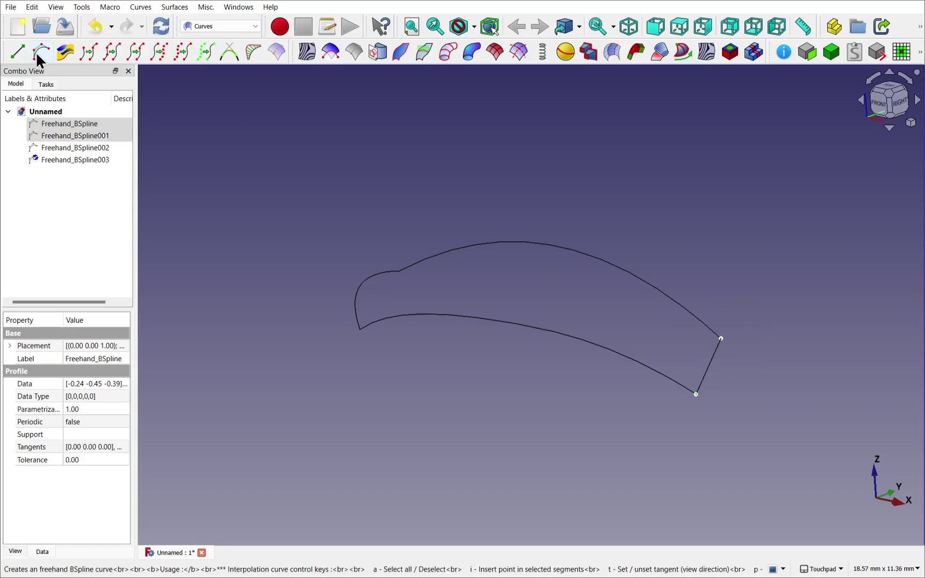
left_click(712, 375)
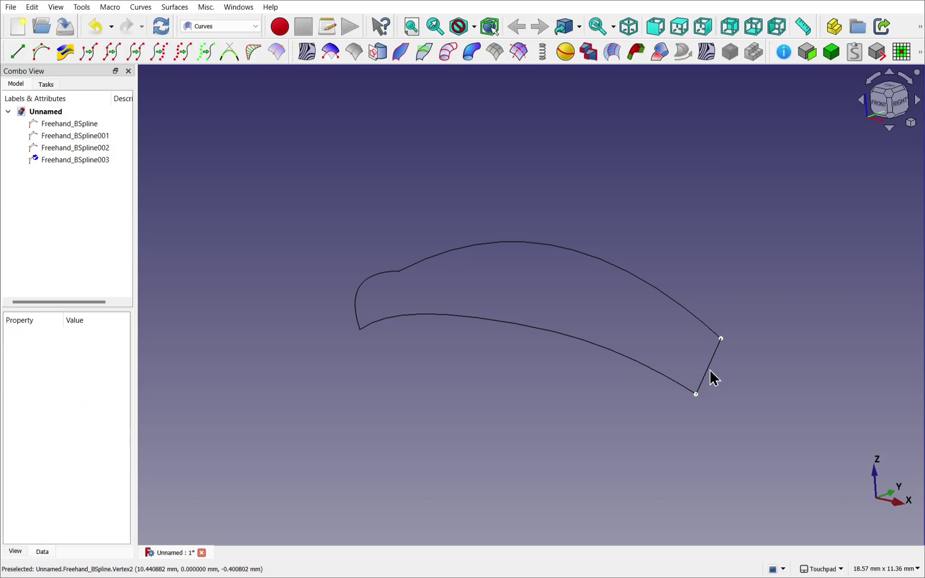
left_click(708, 368)
middle_click_drag(706, 415, 633, 343)
left_click_drag(651, 313, 631, 290)
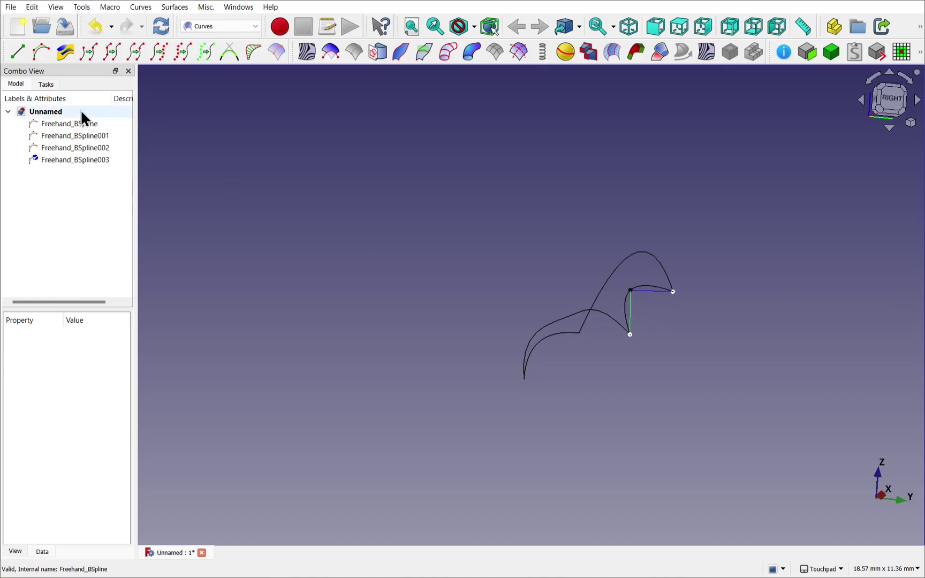
double_click(56, 159)
middle_click_drag(609, 332, 725, 382)
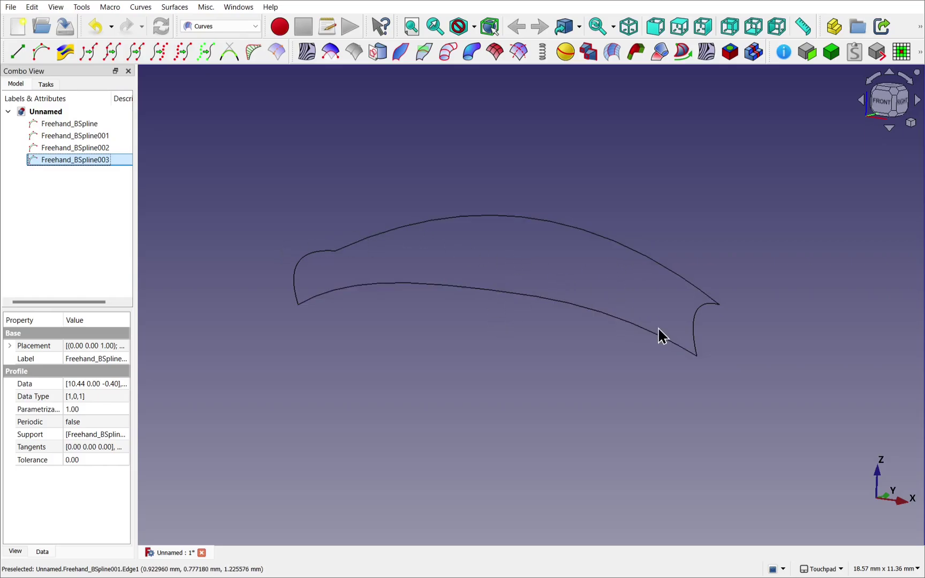
Select the lower and upper long curves plus both small end curves as Gordon surface inputs.
left_click(643, 297)
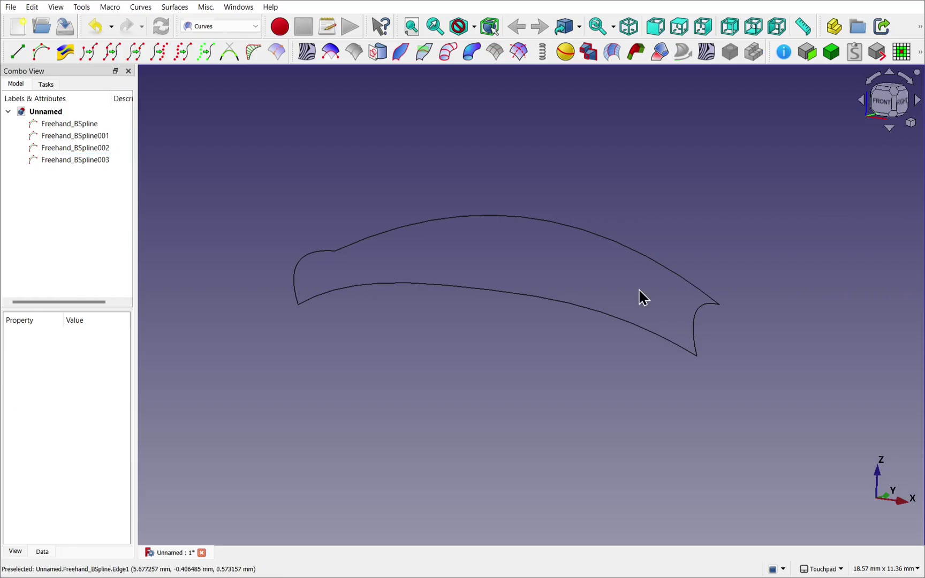
left_click(543, 297)
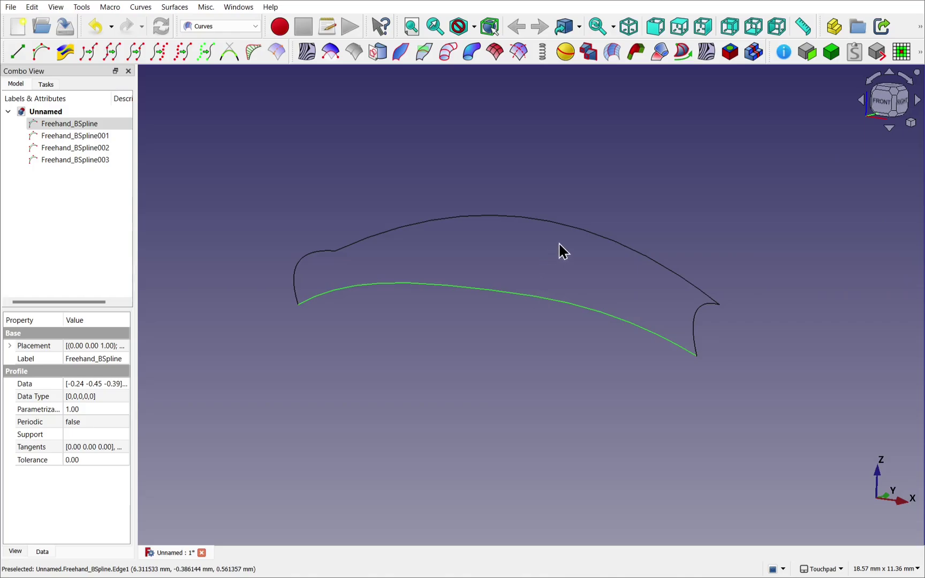
left_click(584, 231, "ctrl")
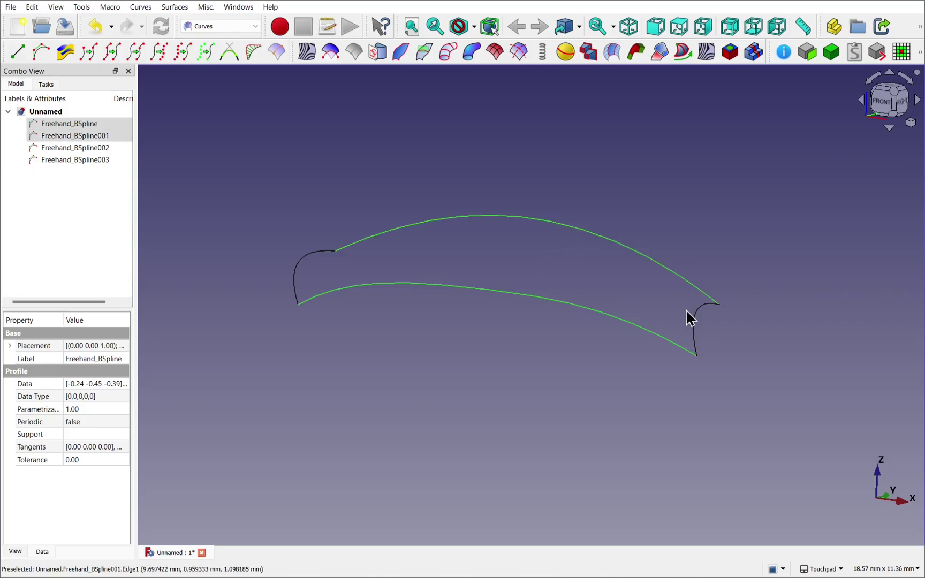
left_click(694, 325, "ctrl")
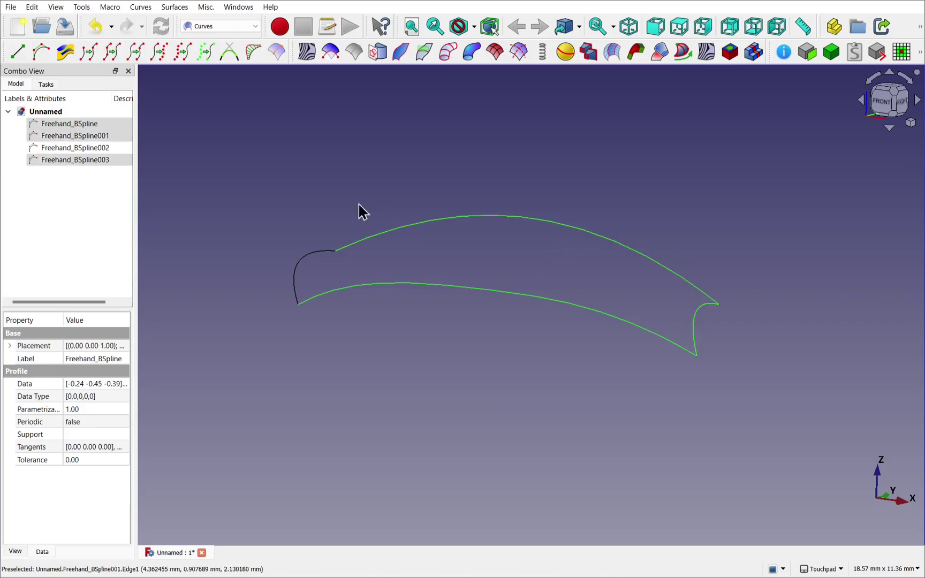
left_click(314, 250, "ctrl")
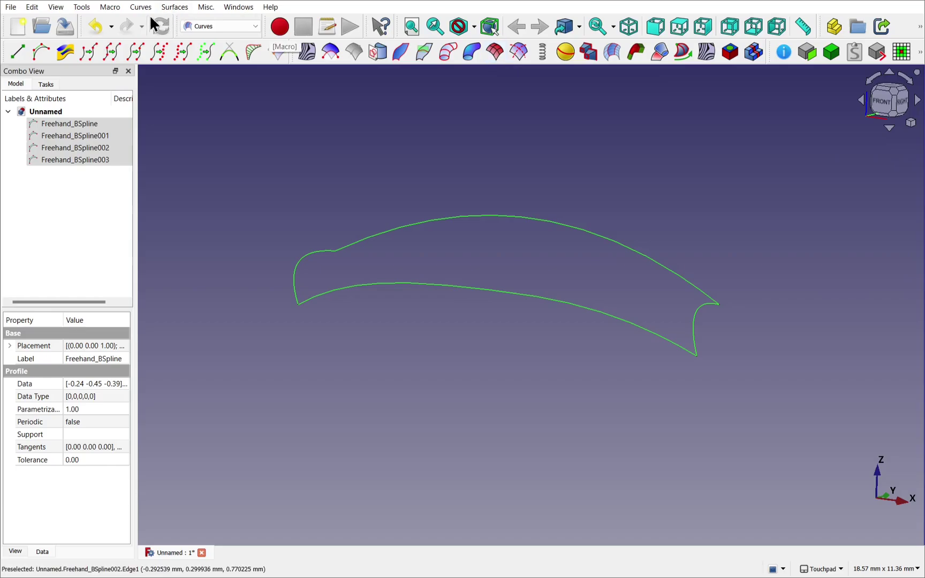
left_click(164, 8)
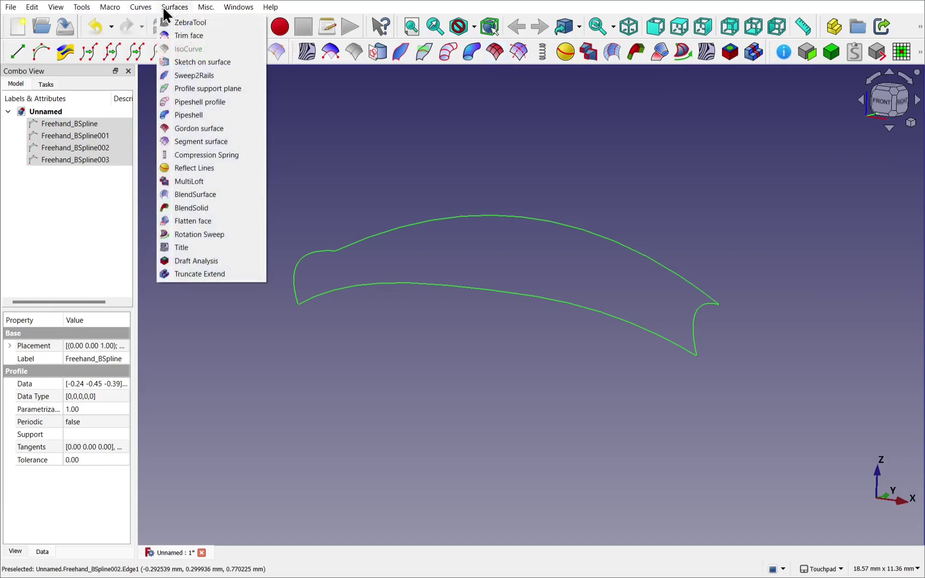
Create the Gordon surface from the four selected curves and orbit to inspect the sheet.
left_click(206, 130)
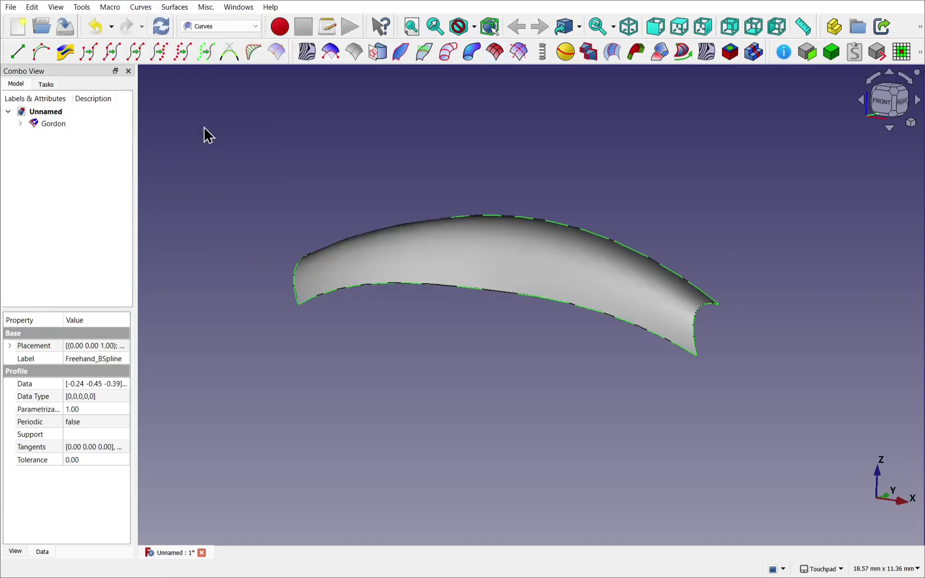
left_click_drag(497, 246, 675, 292, "alt")
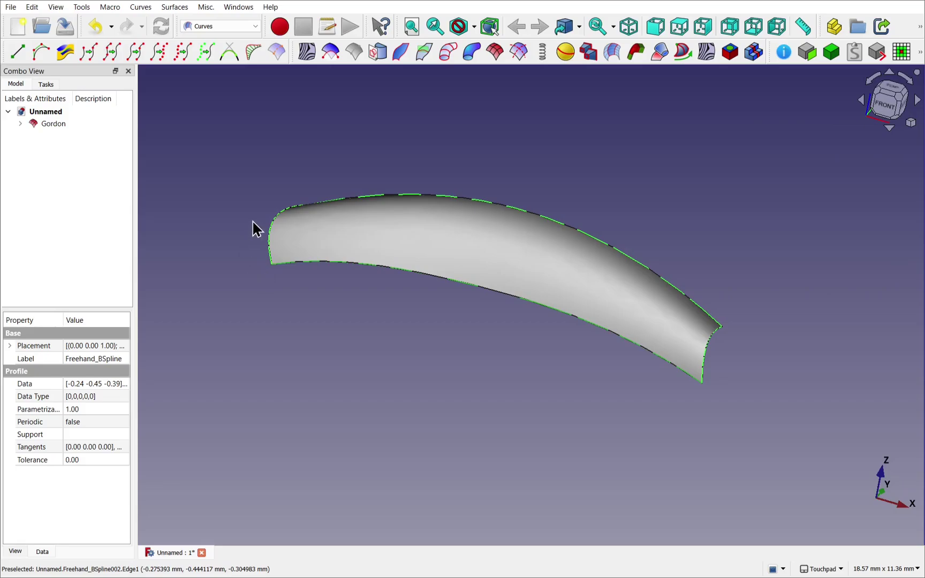
left_click_drag(514, 363, 492, 332, "alt")
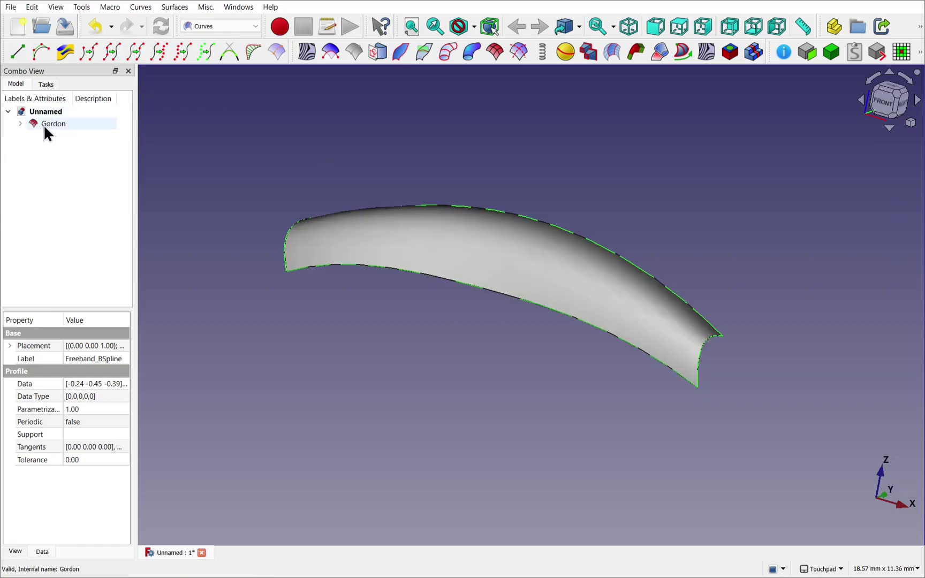
Expand Gordon in the tree and select only the Gordon surface.
left_click(20, 124)
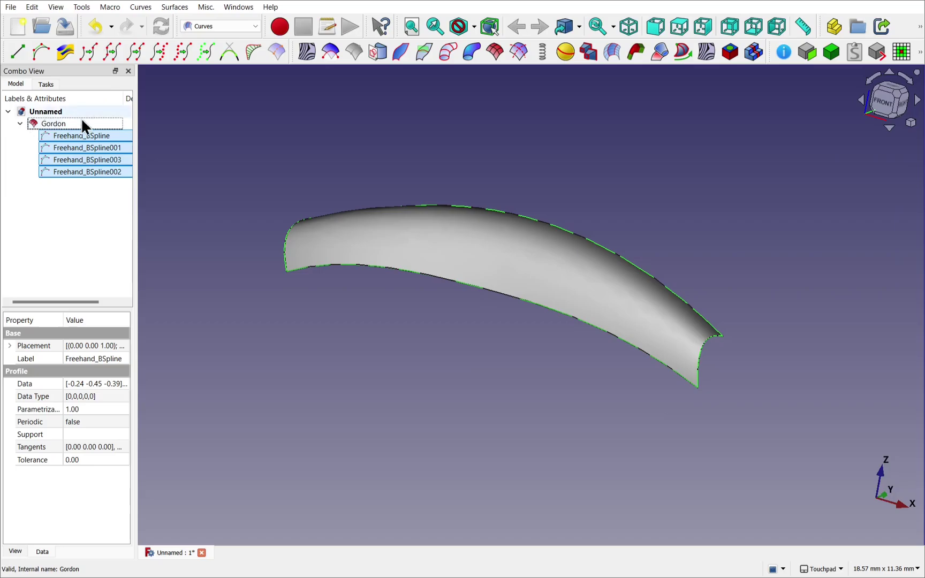
left_click(84, 208)
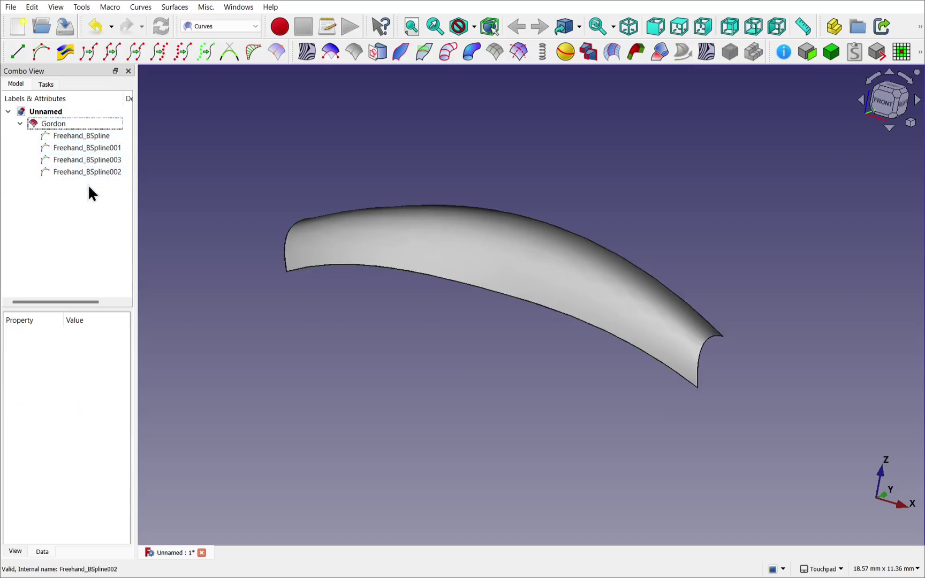
left_click(65, 124)
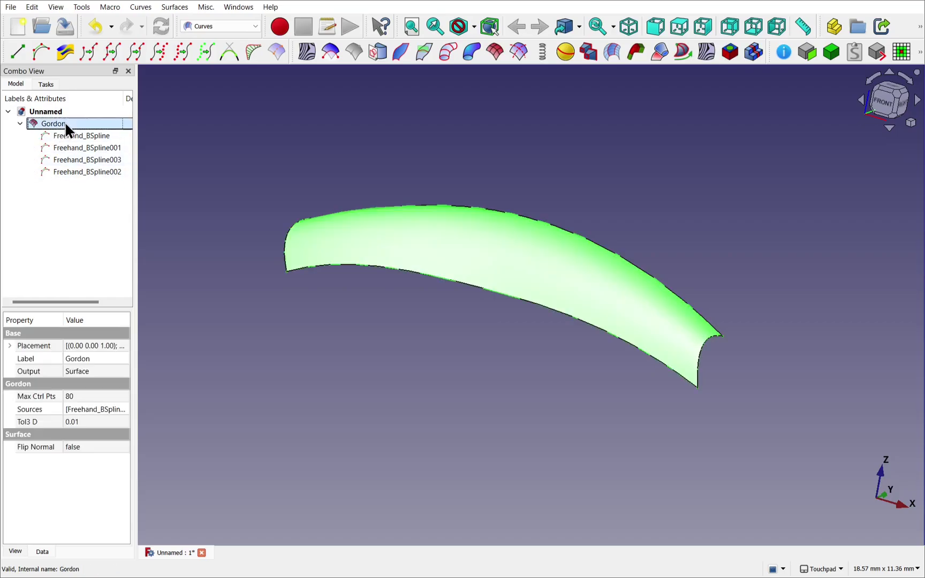
Hide the Gordon surface, then select the lower and upper long curves in the 3D view.
key("space")
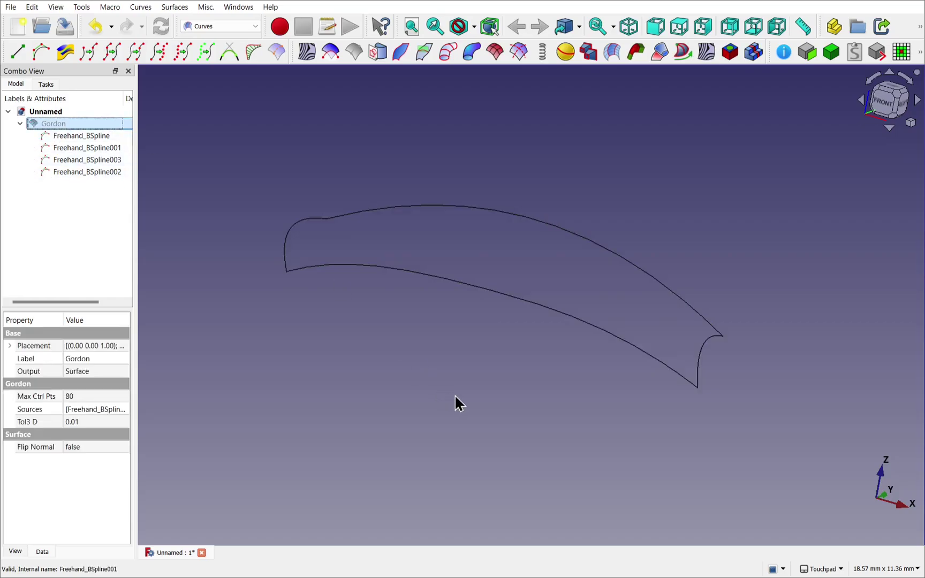
left_click(490, 405)
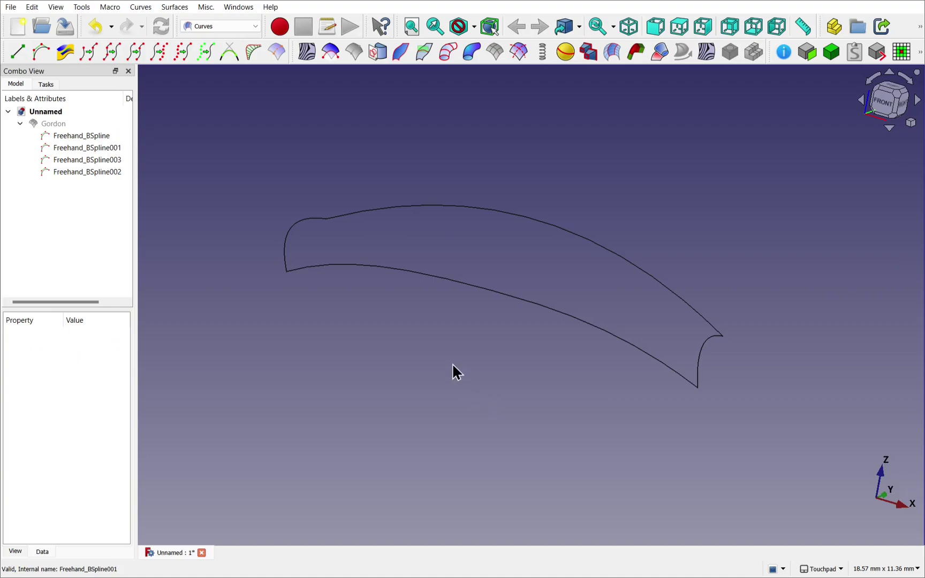
middle_click_drag(454, 372, 485, 319)
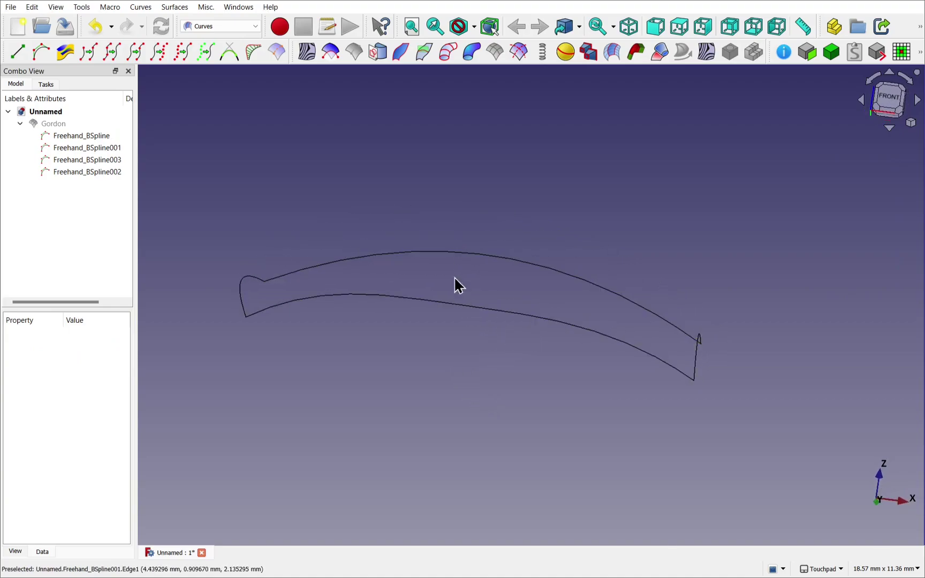
middle_click_drag(482, 255, 428, 369)
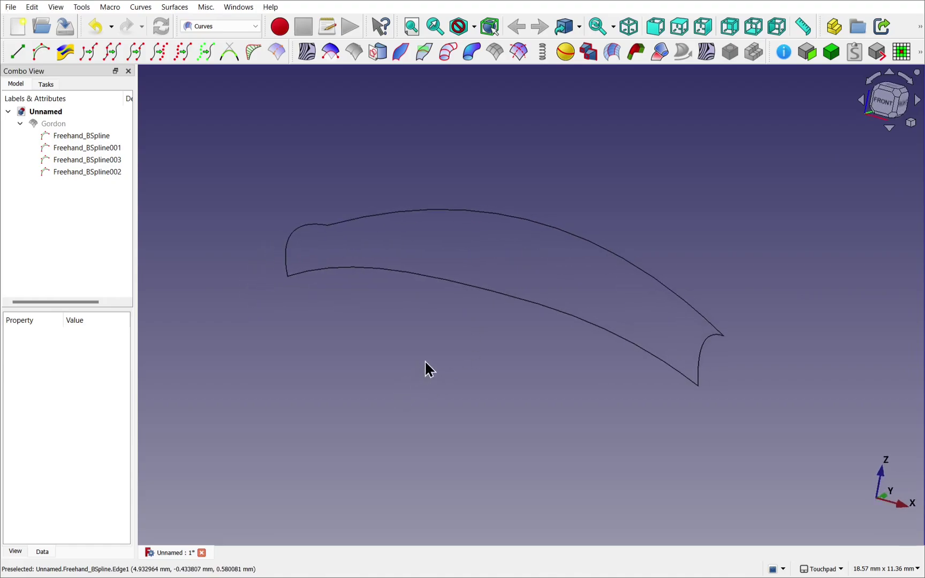
left_click(476, 289)
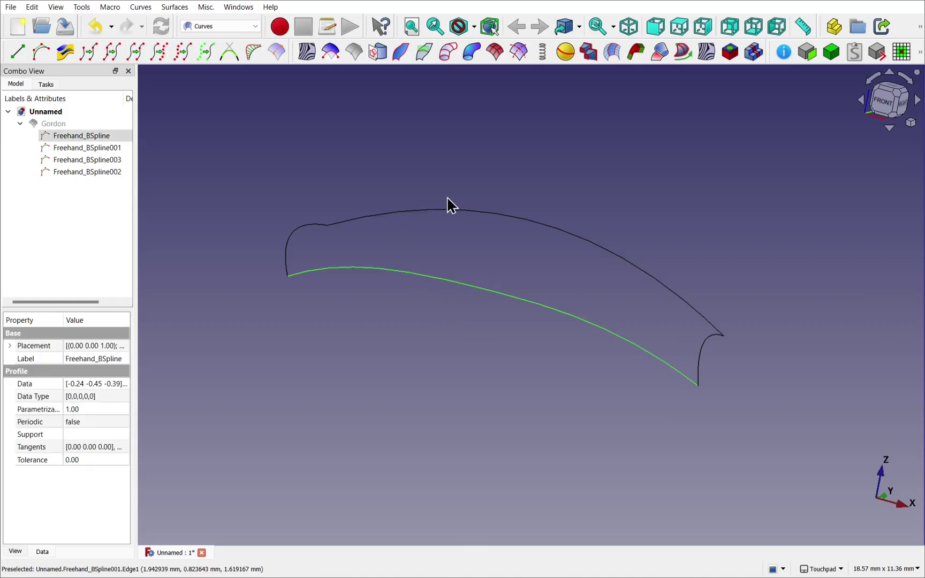
left_click(515, 218, "ctrl")
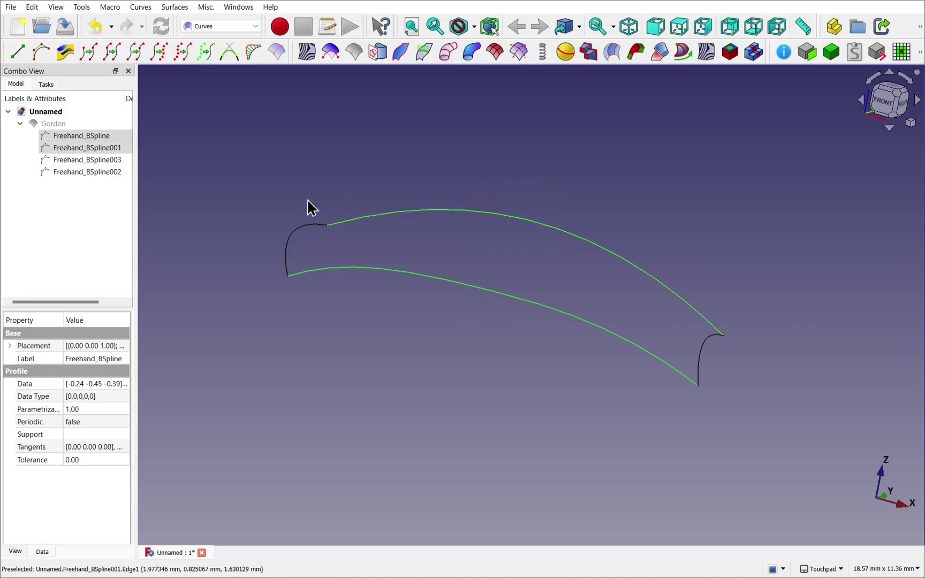
Create Freehand_BSpline004 between the two long curves and slide its lower end along the lower curve.
left_click(40, 55)
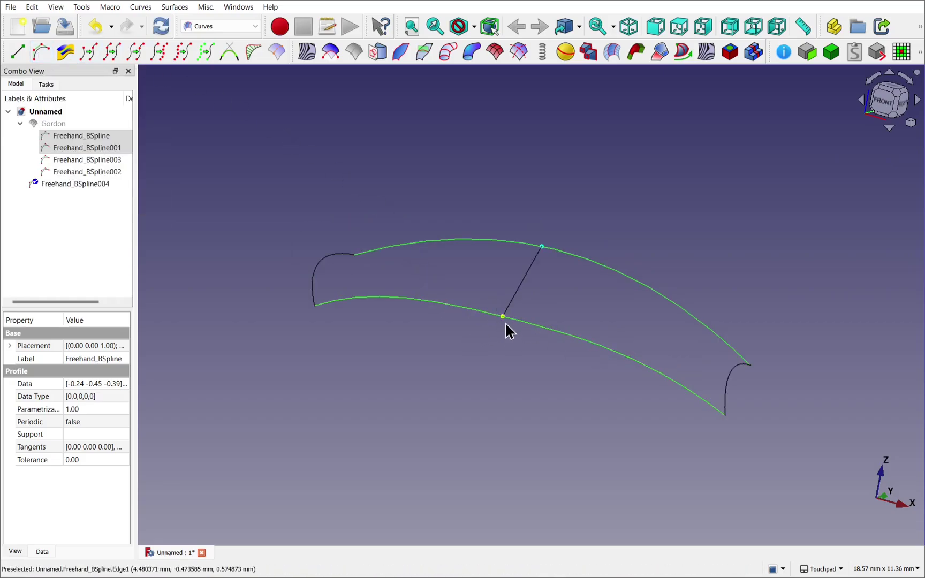
left_click_drag(506, 324, 507, 268)
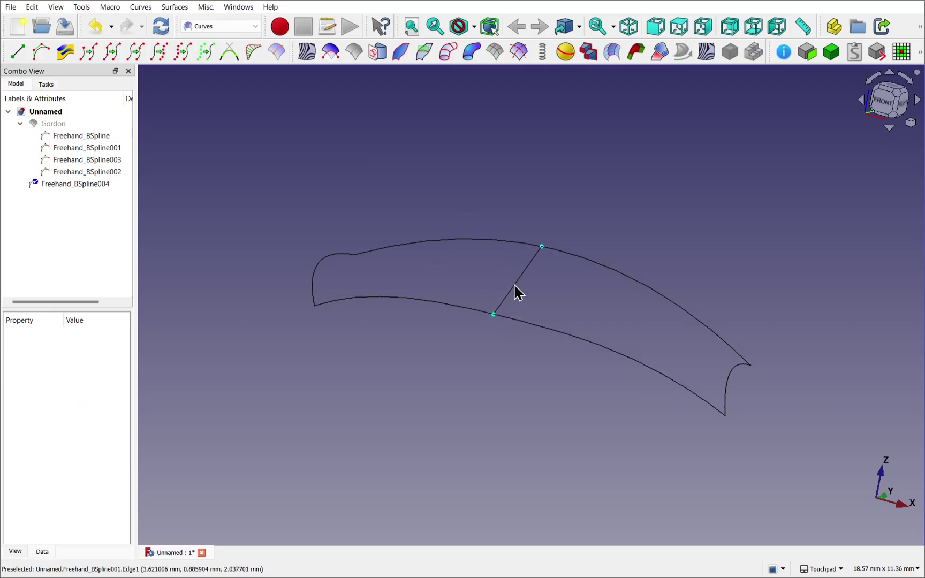
left_click(517, 284)
middle_click_drag(568, 320, 526, 291)
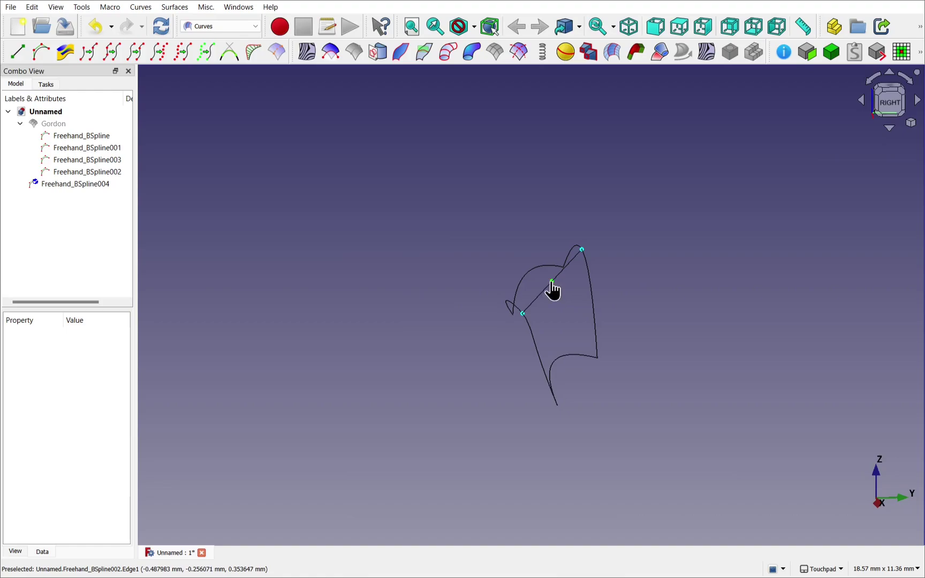
Pull the cross curve's middle control point upward into an arch above the long curves.
left_click_drag(552, 284, 505, 239)
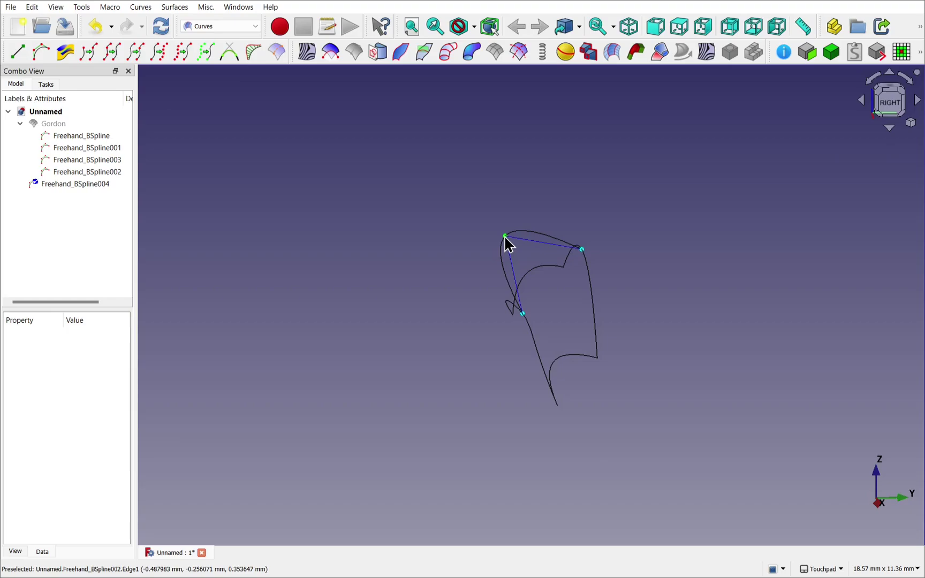
middle_click_drag(473, 269, 502, 252, "alt")
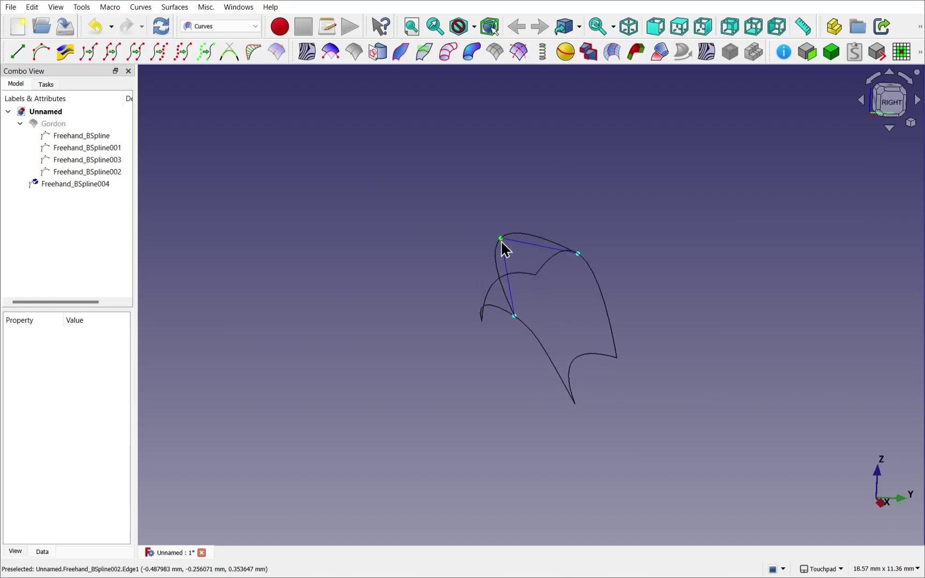
left_click_drag(502, 241, 411, 190)
middle_click_drag(411, 190, 807, 291, "alt")
left_click_drag(480, 187, 478, 236)
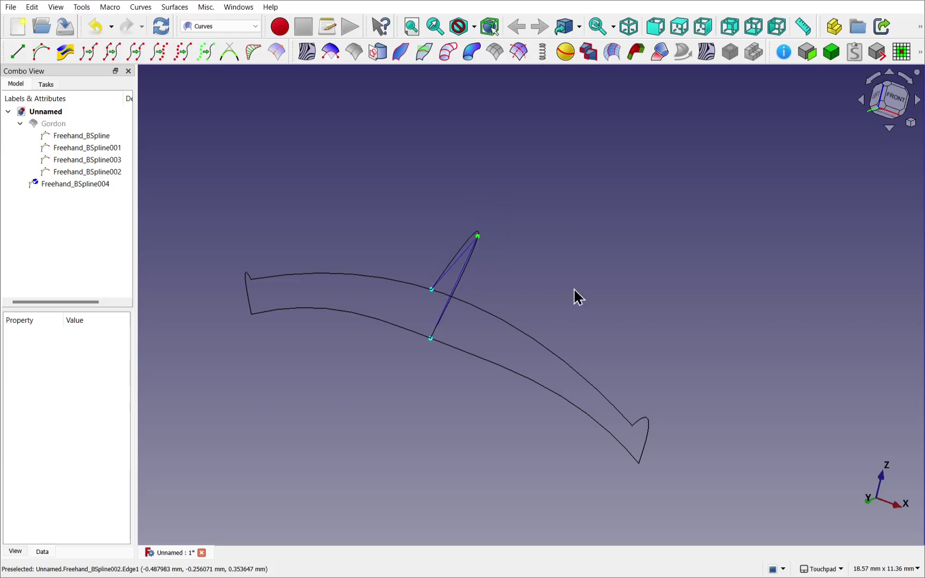
middle_click_drag(568, 287, 484, 294, "alt")
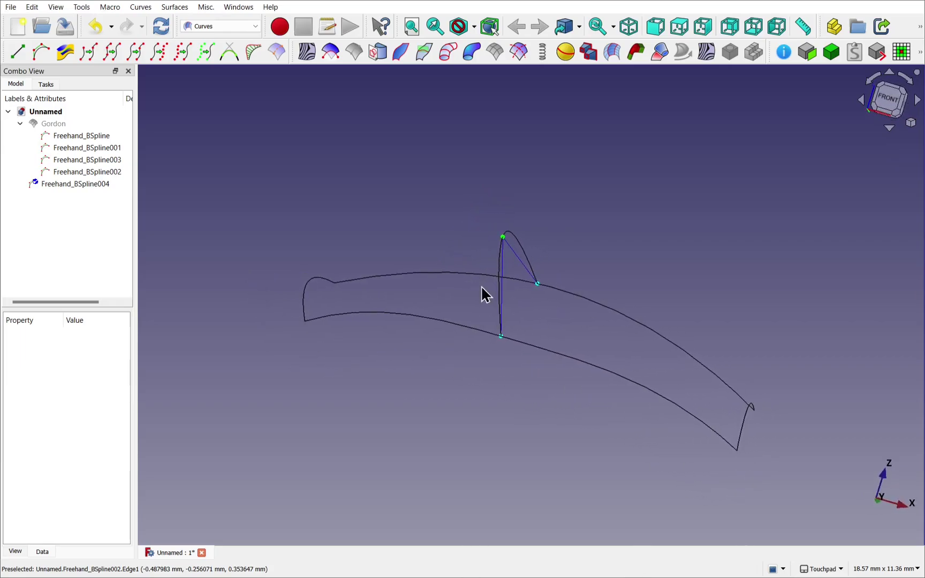
Finish editing Freehand_BSpline004, show the Gordon surface again, and widen the Combo View panel.
left_click(58, 184)
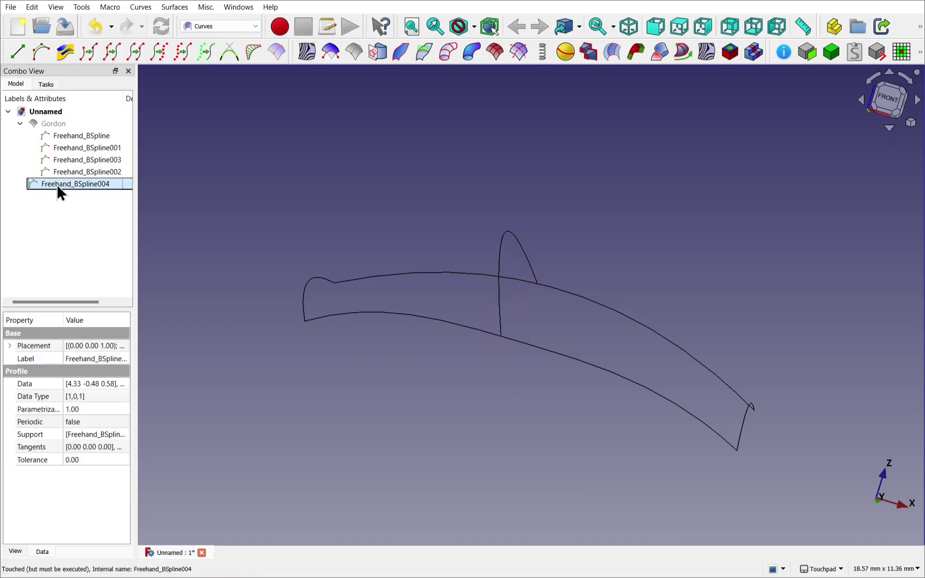
middle_click_drag(297, 208, 505, 282, "alt")
left_click(54, 121)
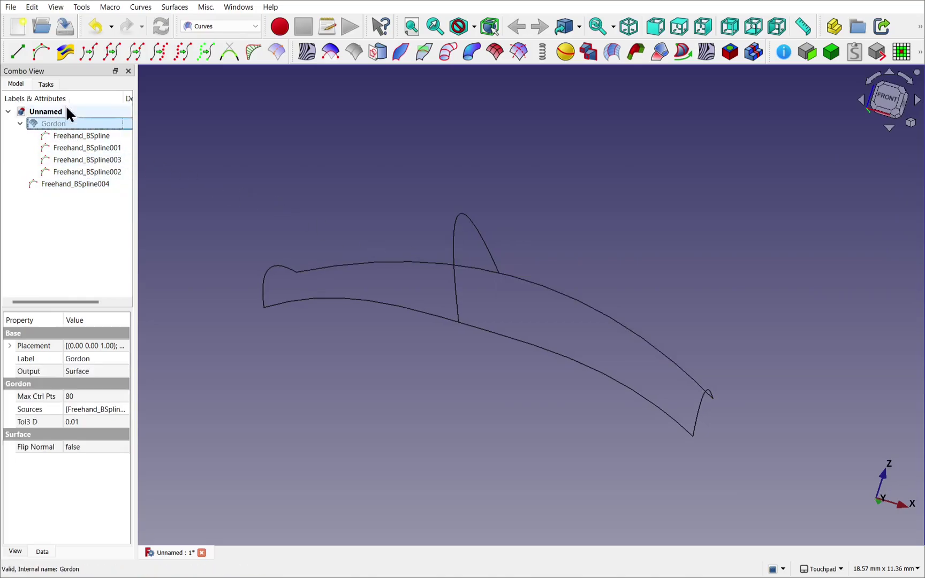
key("space")
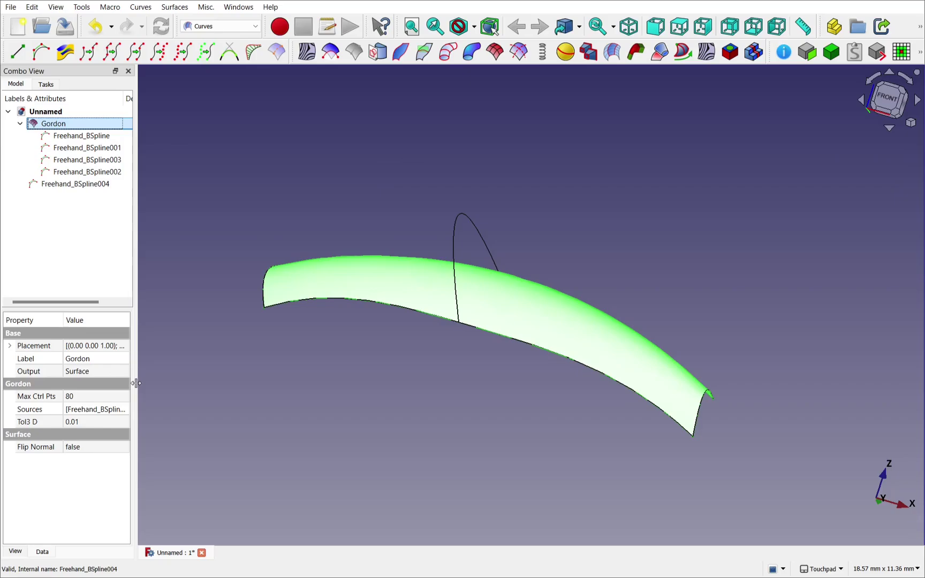
left_click_drag(136, 383, 195, 381)
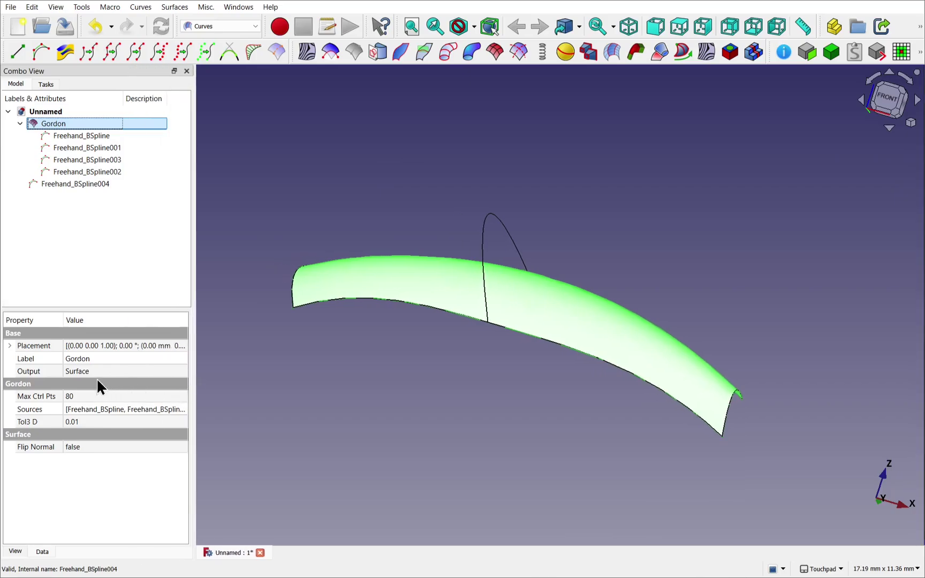
Add Freehand_BSpline004 to the Gordon surface's Sources links and confirm with OK.
left_click(145, 409)
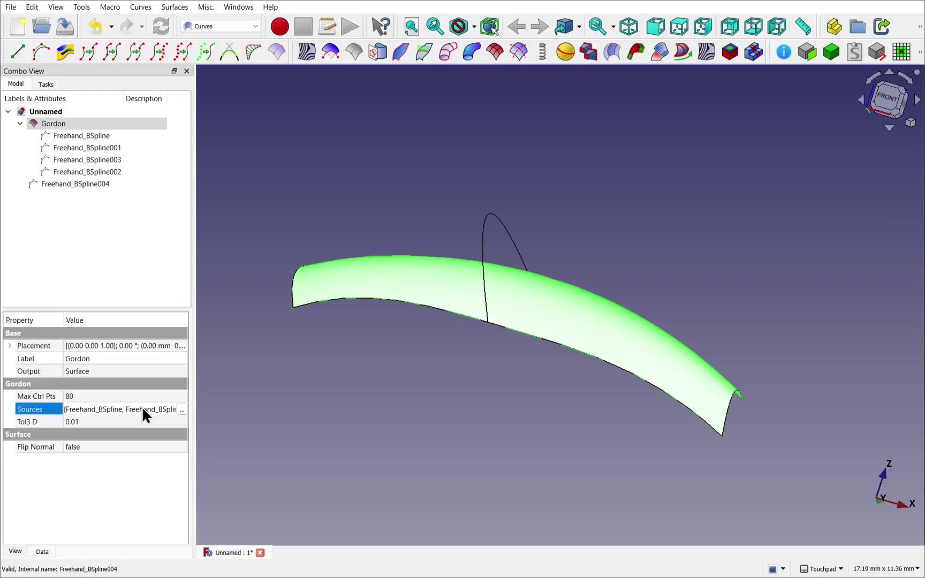
left_click(181, 410)
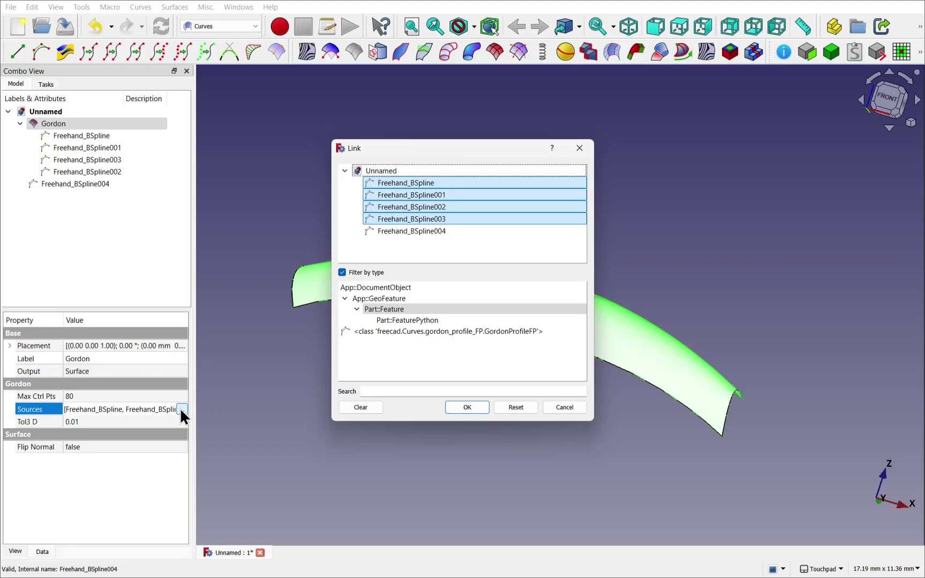
left_click(403, 233)
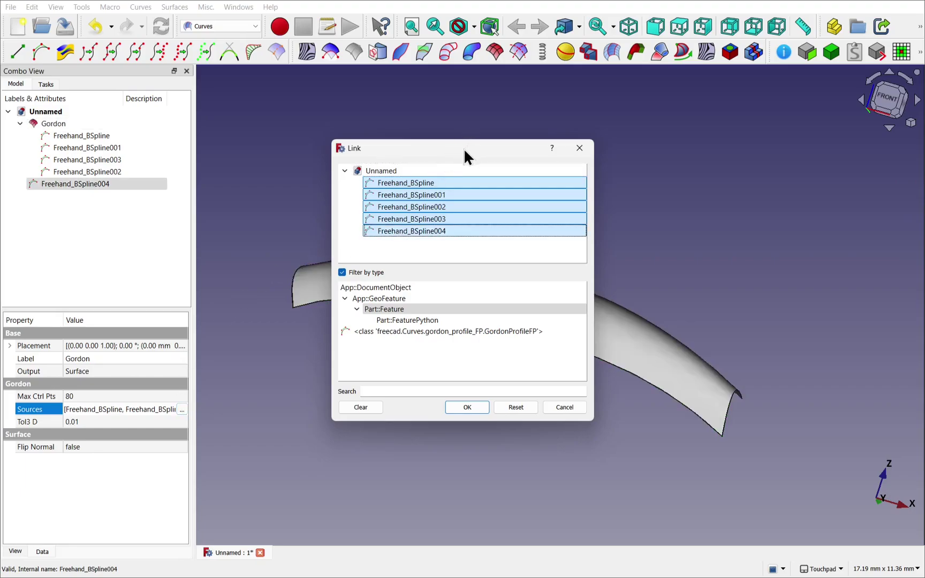
left_click_drag(463, 148, 772, 128)
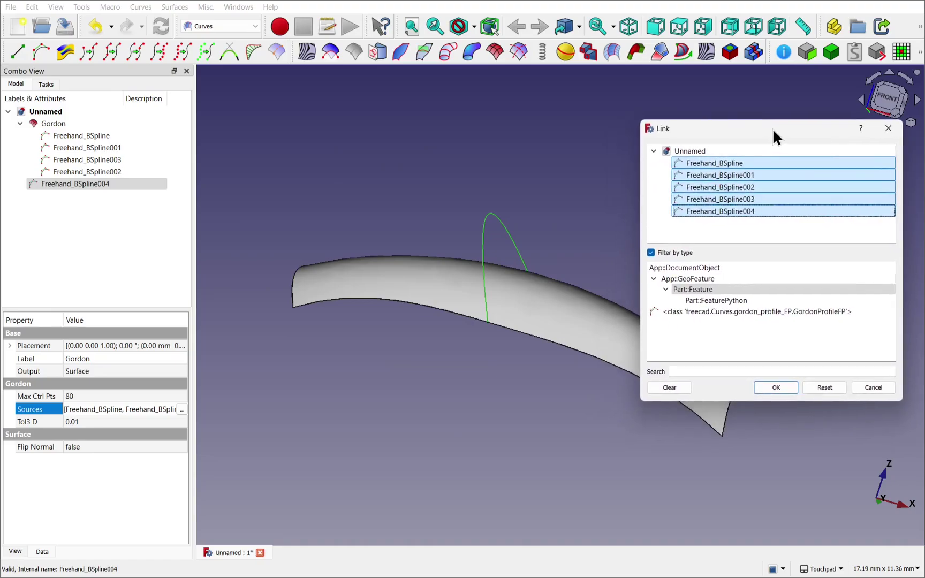
left_click(775, 387)
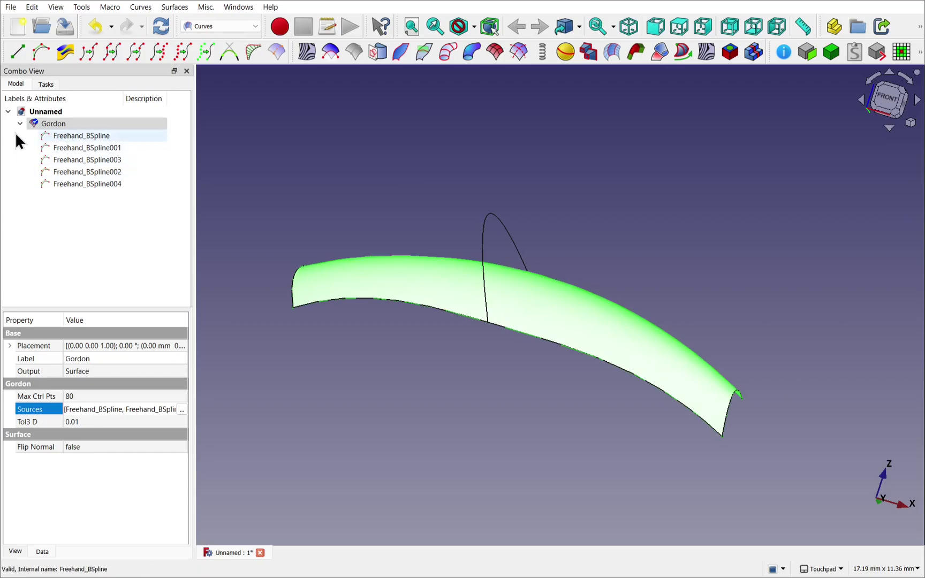
Recompute the Gordon surface with the new curve and orbit to a flatter front view.
left_click(363, 179)
key("ctrl+r")
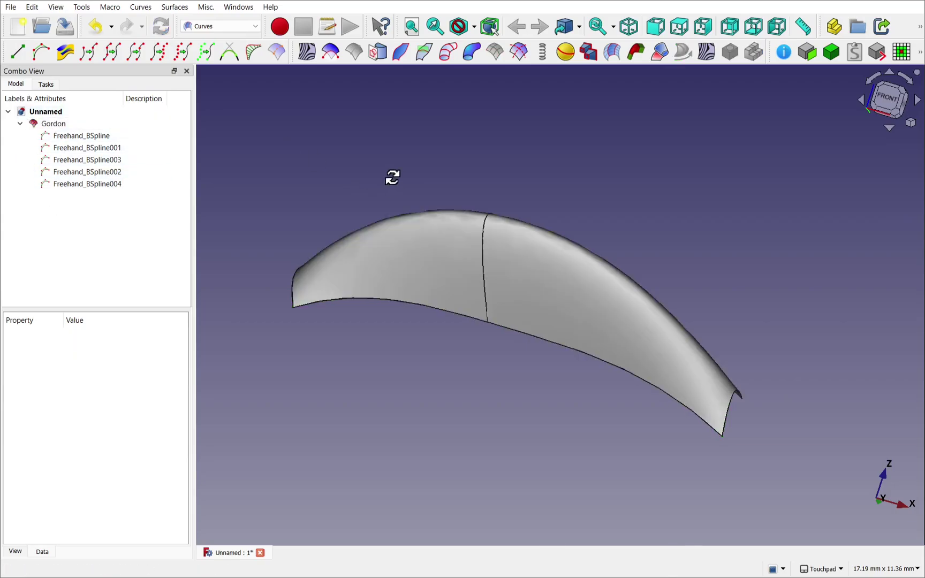
left_click_drag(392, 177, 340, 159, "alt")
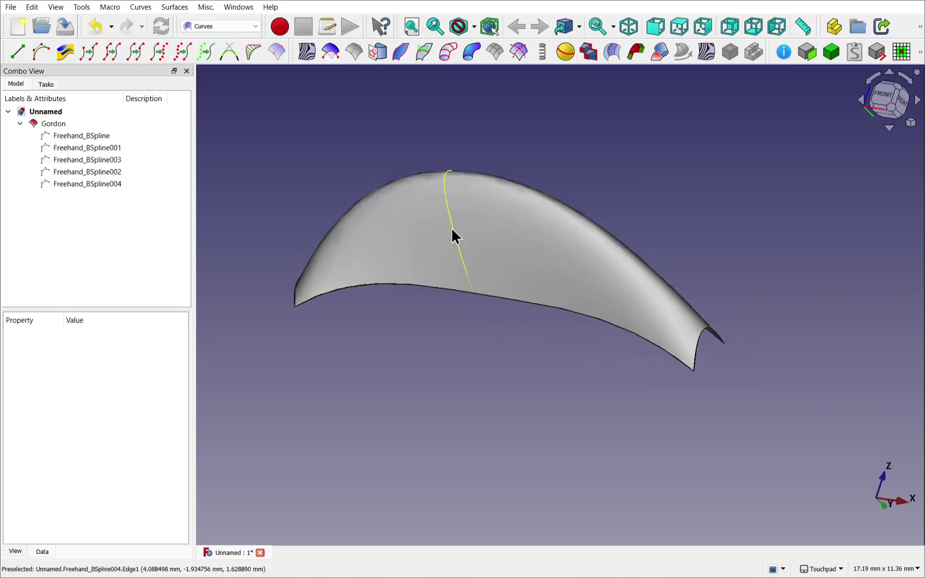
left_click_drag(444, 272, 484, 305, "alt")
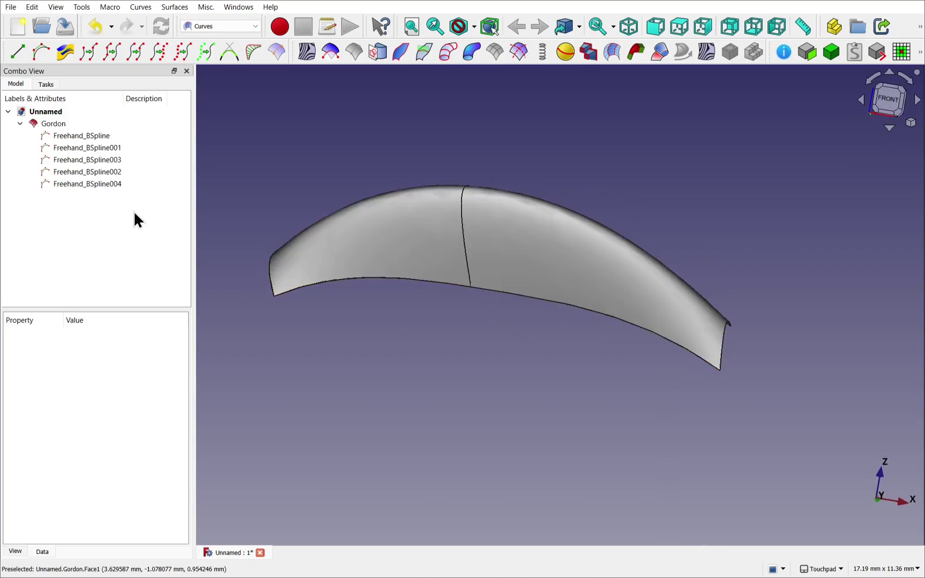
Drag Freehand_BSpline004's top pole down to lower the arch, then view the fender from the side.
left_click(93, 187)
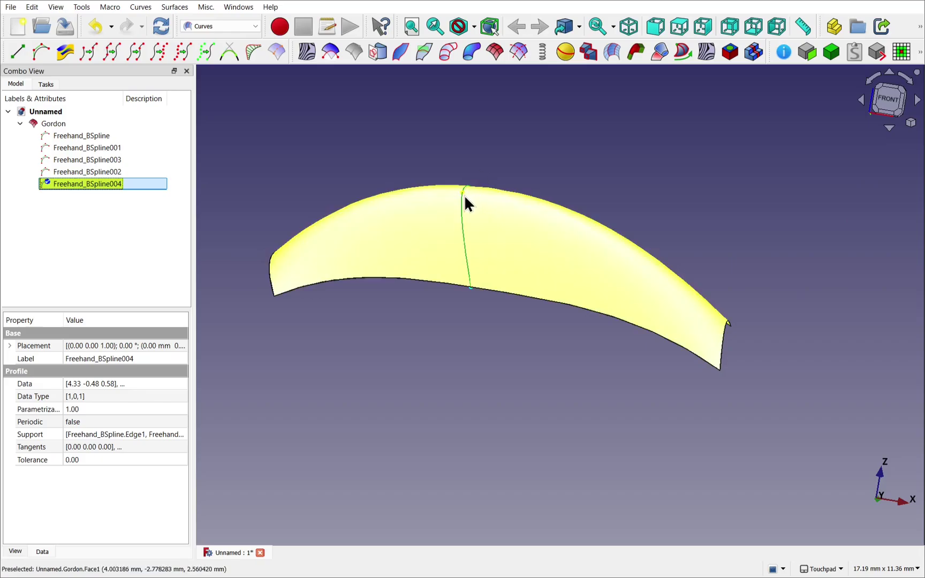
left_click_drag(465, 198, 478, 242)
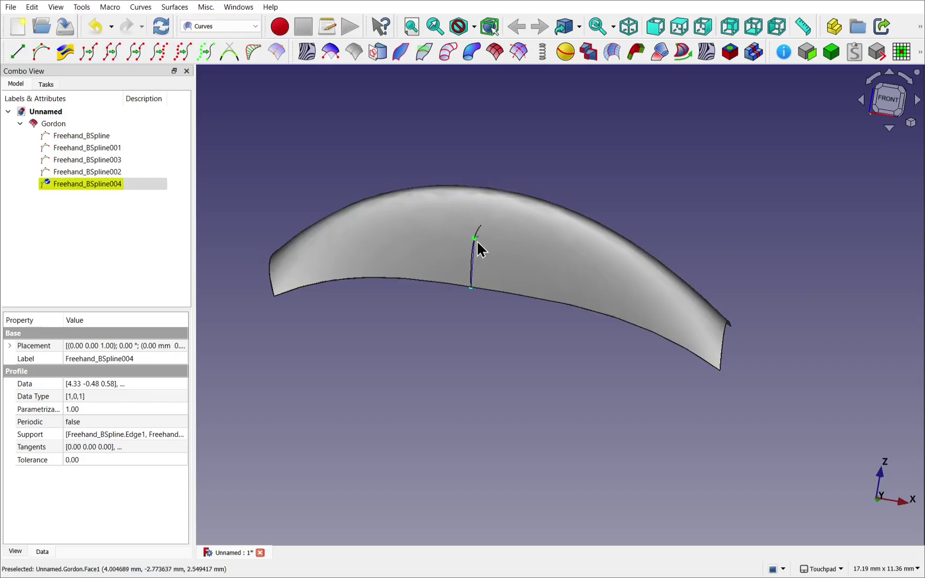
left_click(86, 185)
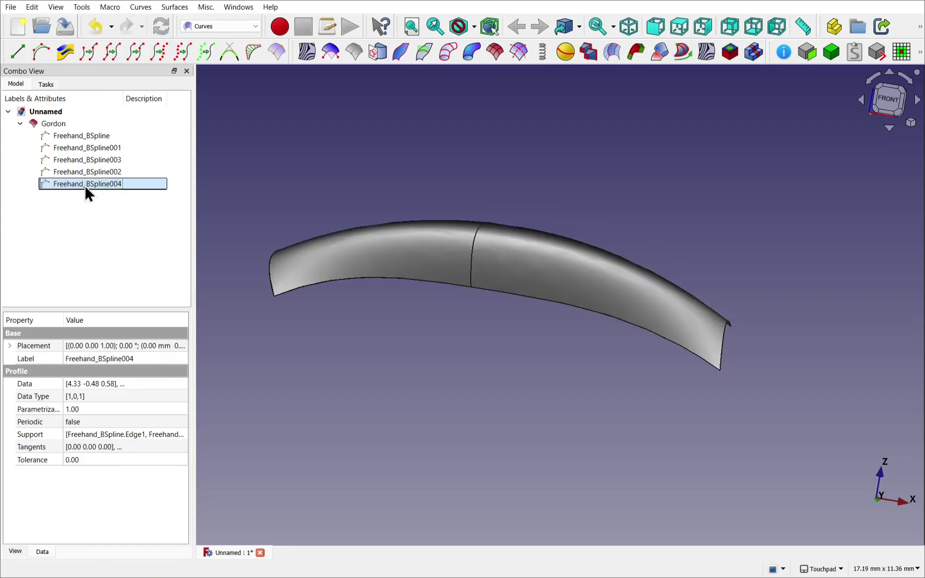
left_click_drag(581, 178, 605, 138, "alt")
left_click_drag(646, 295, 425, 305, "alt")
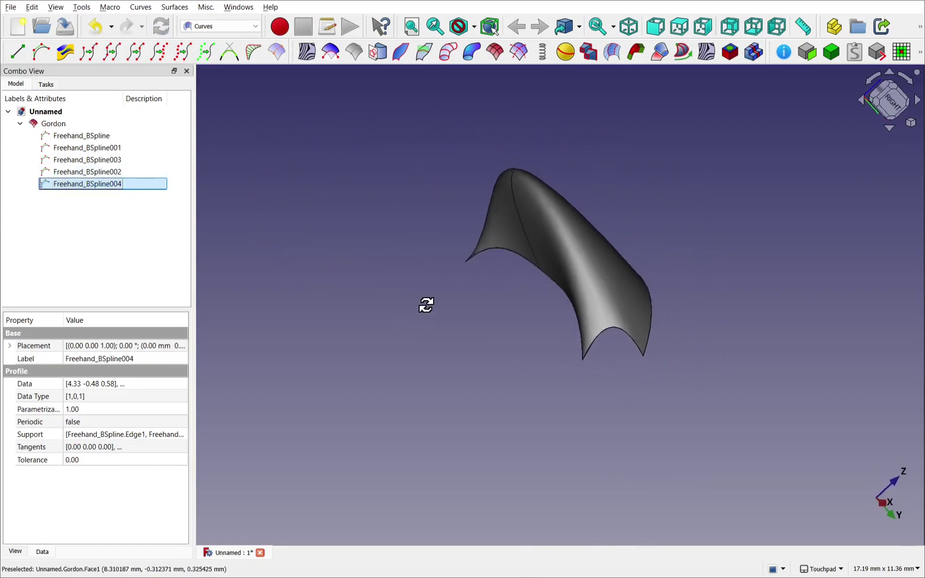
Hide the Gordon surface with Space to expose the curve network.
left_click(559, 260)
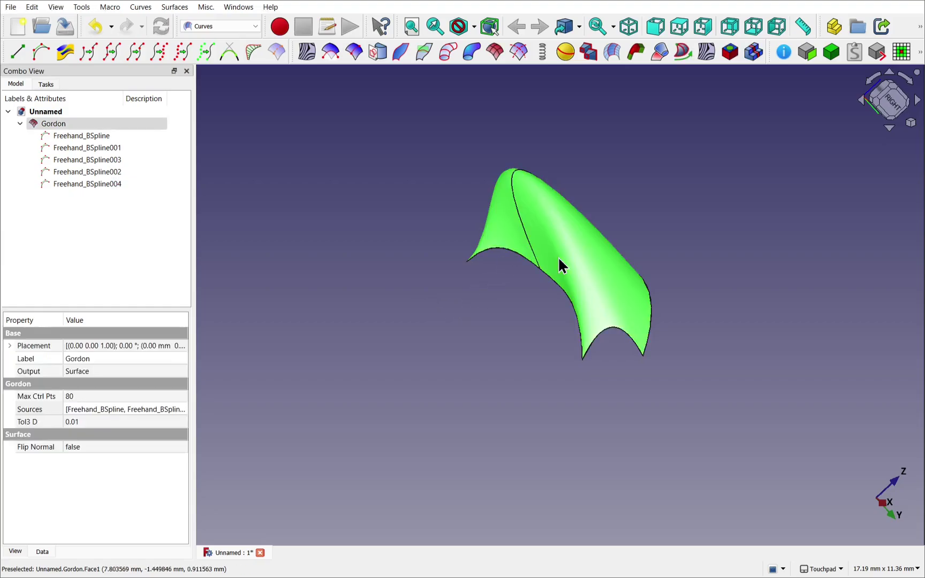
key("space")
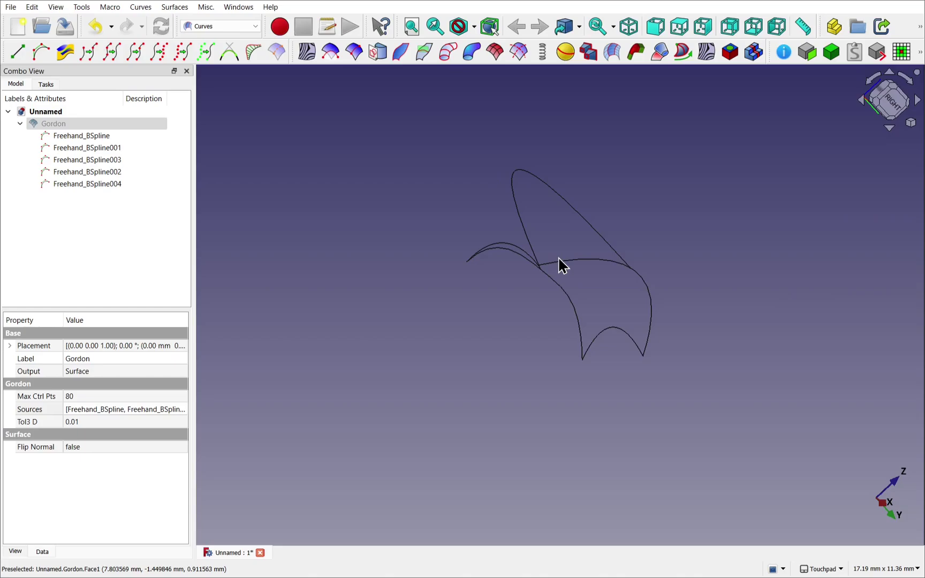
middle_click_drag(528, 231, 569, 258)
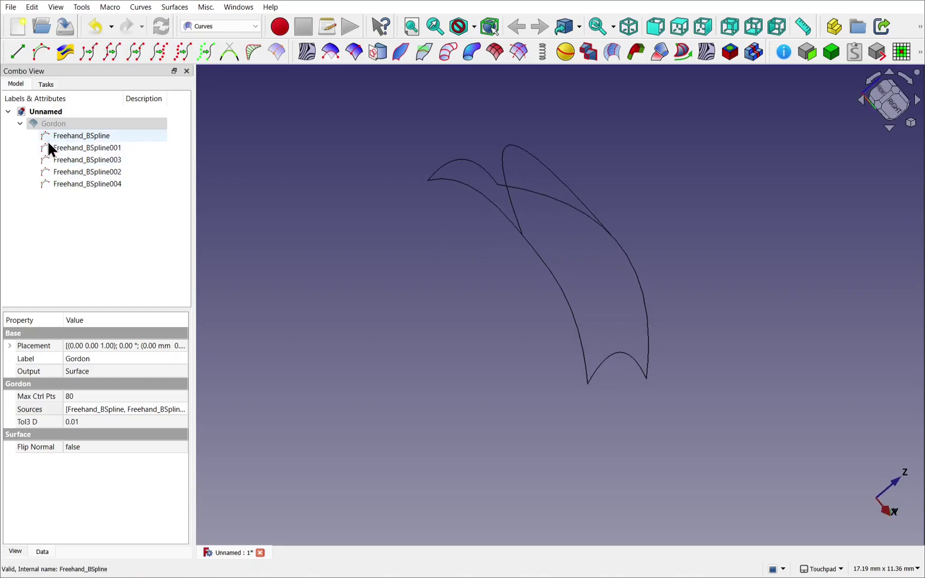
Lower Freehand_BSpline004's peak control point, then show the Gordon surface again.
left_click(65, 188)
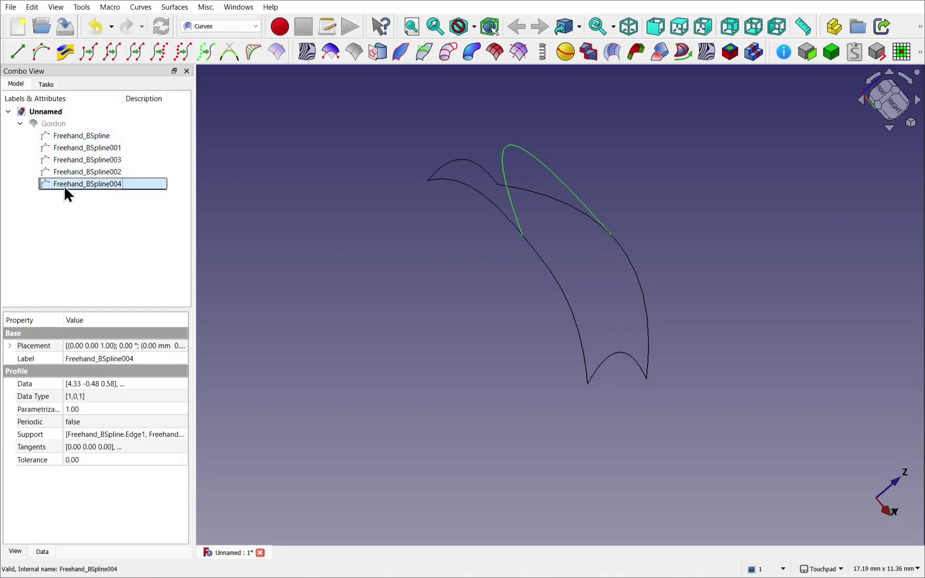
double_click(64, 185)
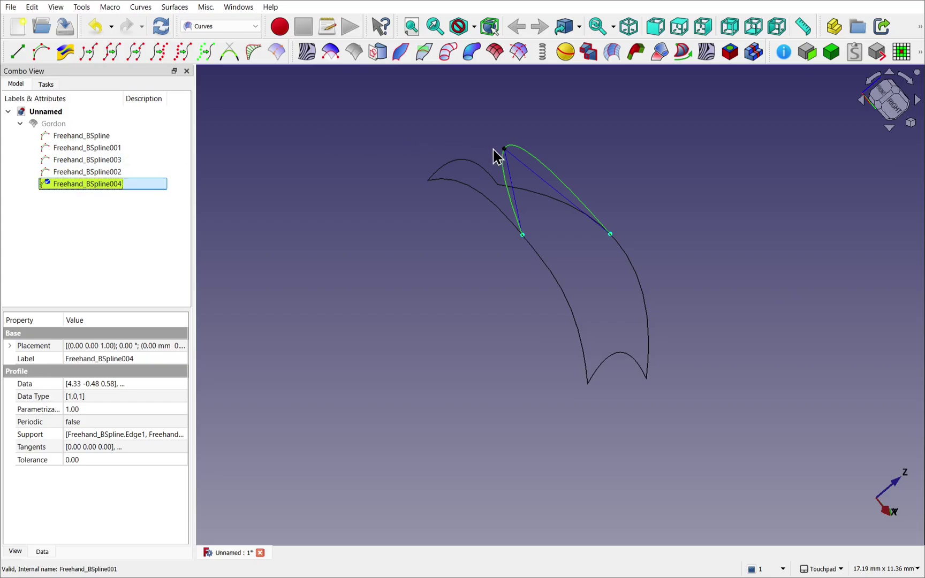
left_click_drag(503, 148, 568, 192)
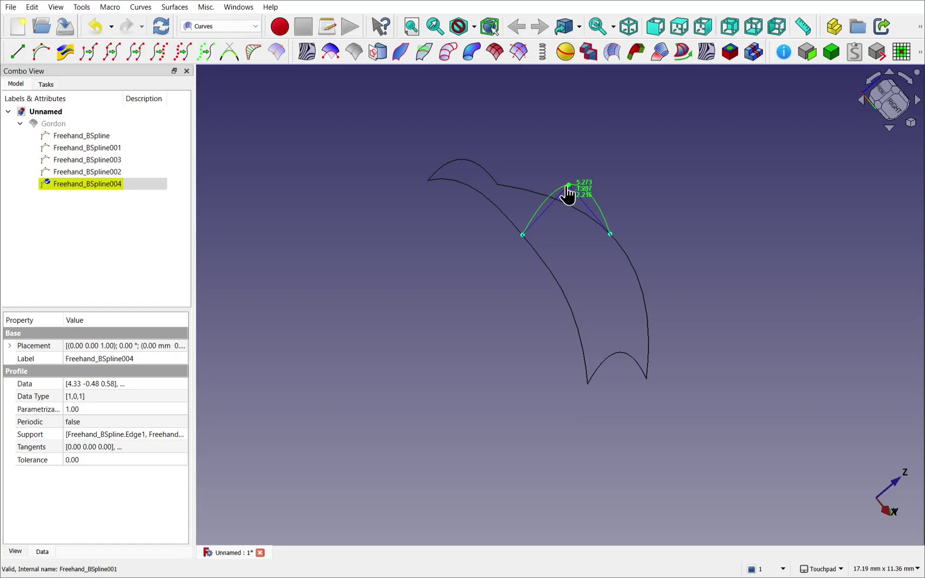
double_click(51, 184)
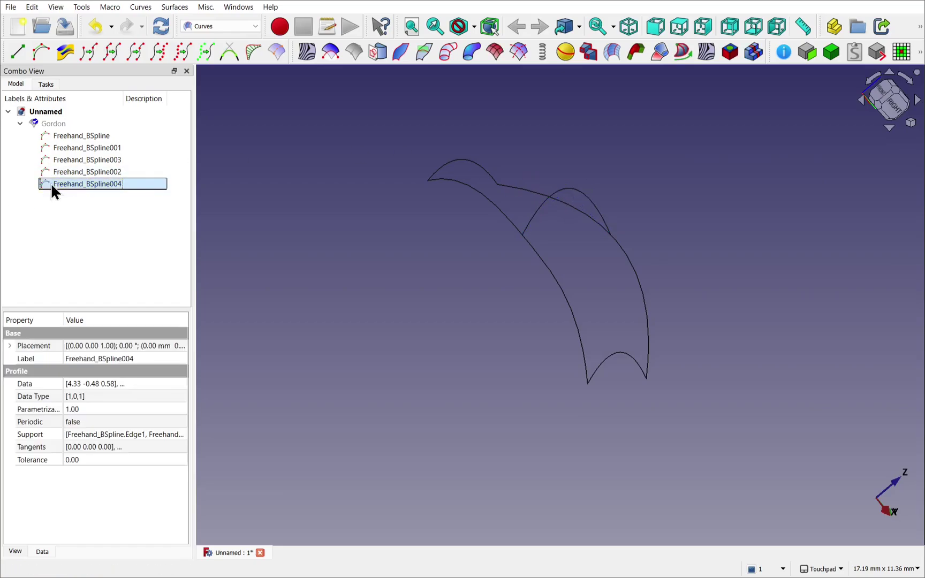
left_click(59, 124)
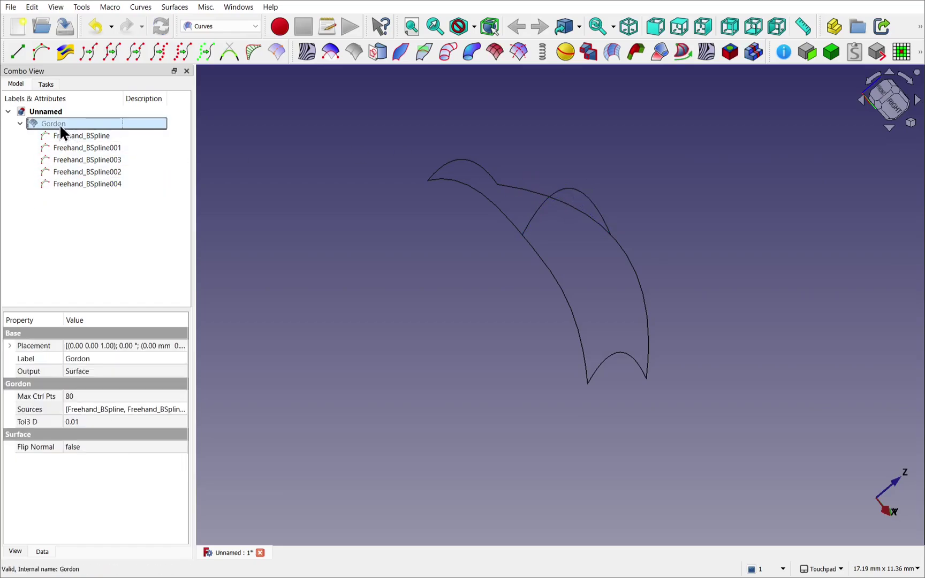
key("space")
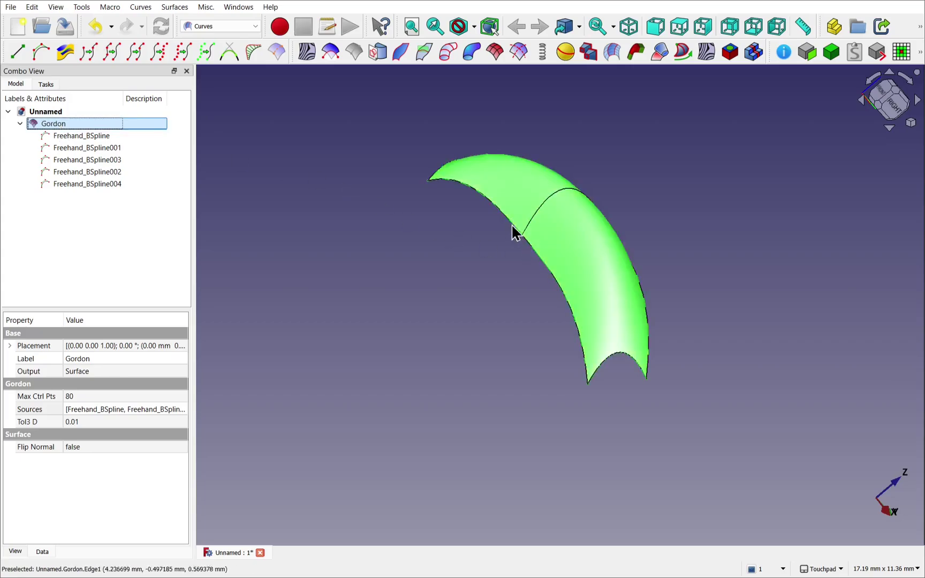
Orbit around the regenerated fender along its length and deselect the Gordon surface.
left_click_drag(510, 224, 450, 336, "alt")
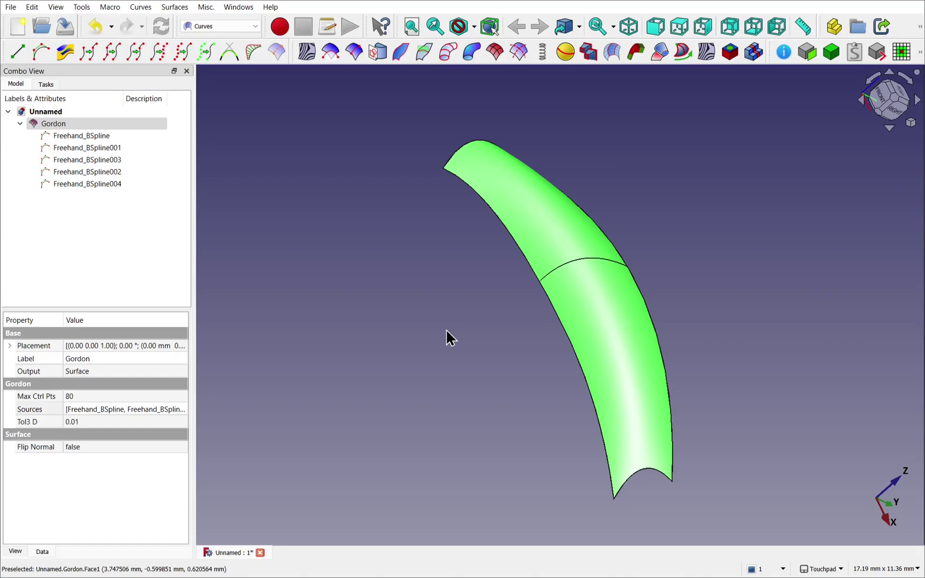
left_click(450, 338)
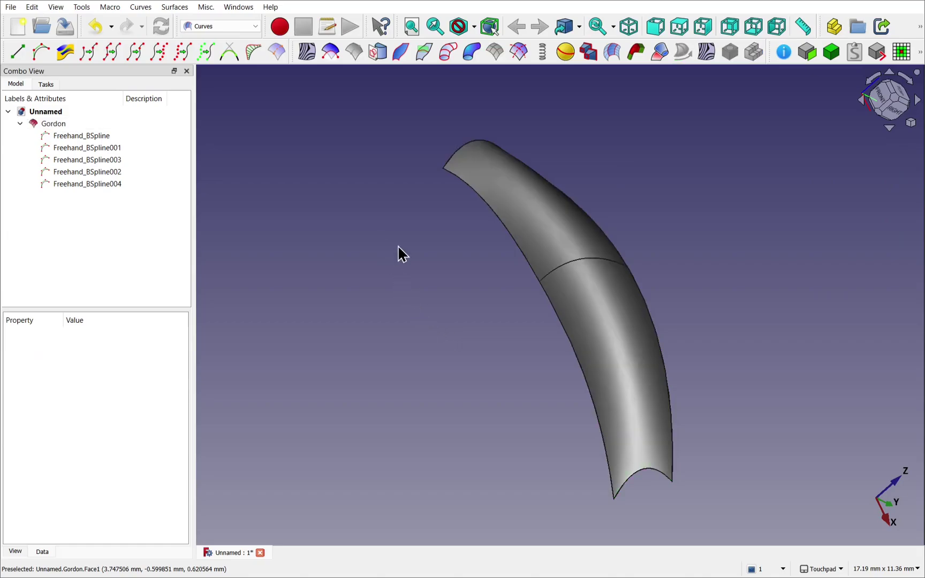
Drag Freehand_BSpline's end and upper poles down and left, widening the fender into a swept arch.
left_click(99, 136)
left_click_drag(438, 177, 350, 304)
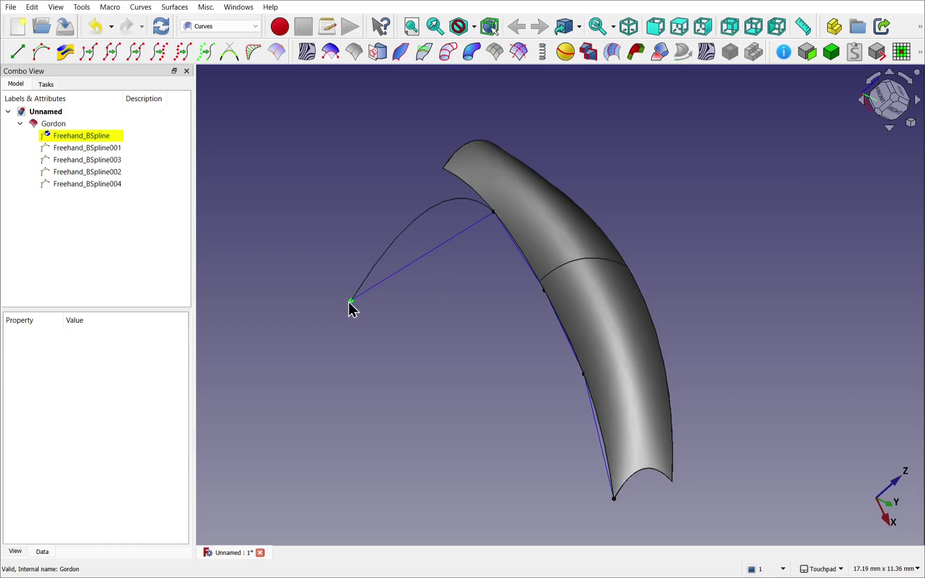
left_click_drag(492, 211, 472, 265)
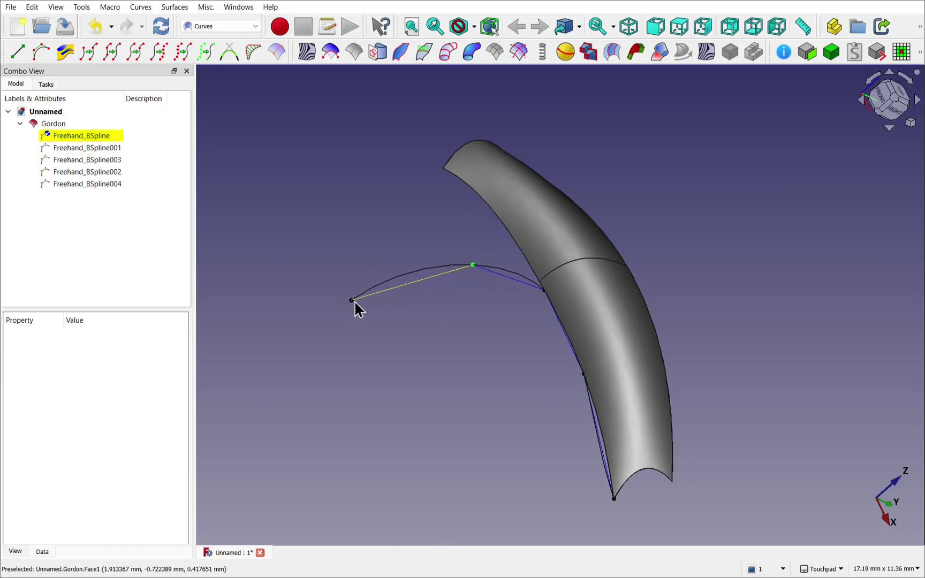
left_click_drag(354, 303, 354, 329)
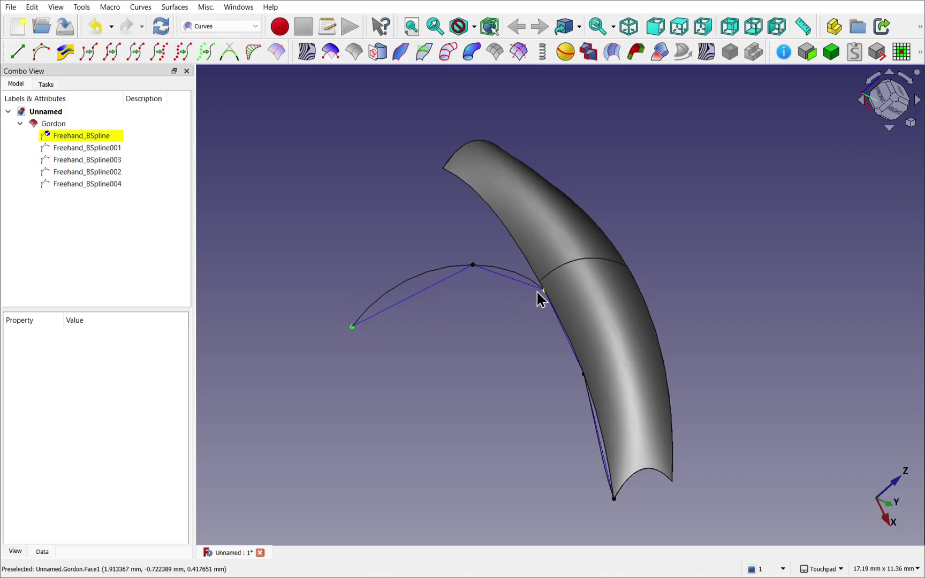
left_click_drag(542, 292, 524, 303)
double_click(60, 133)
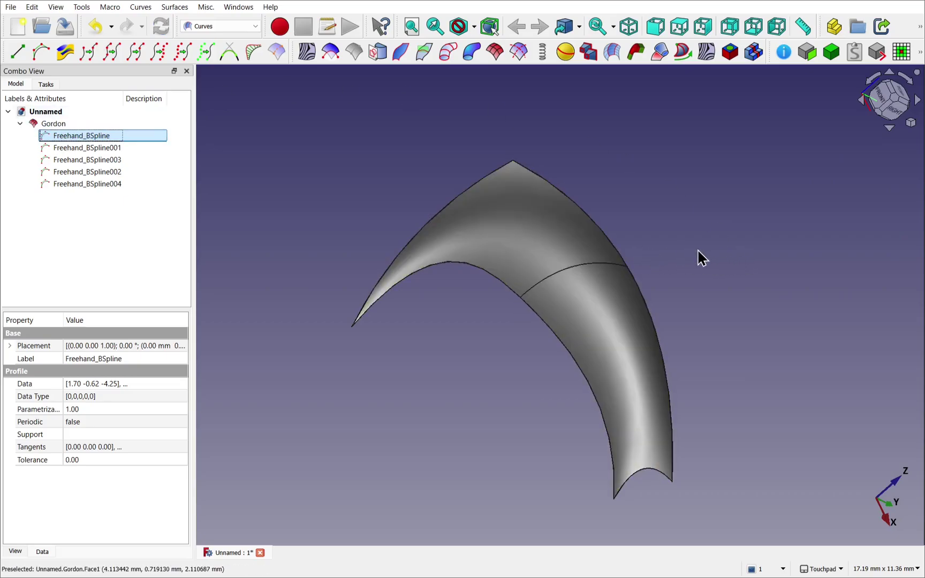
left_click_drag(690, 270, 717, 260, "alt")
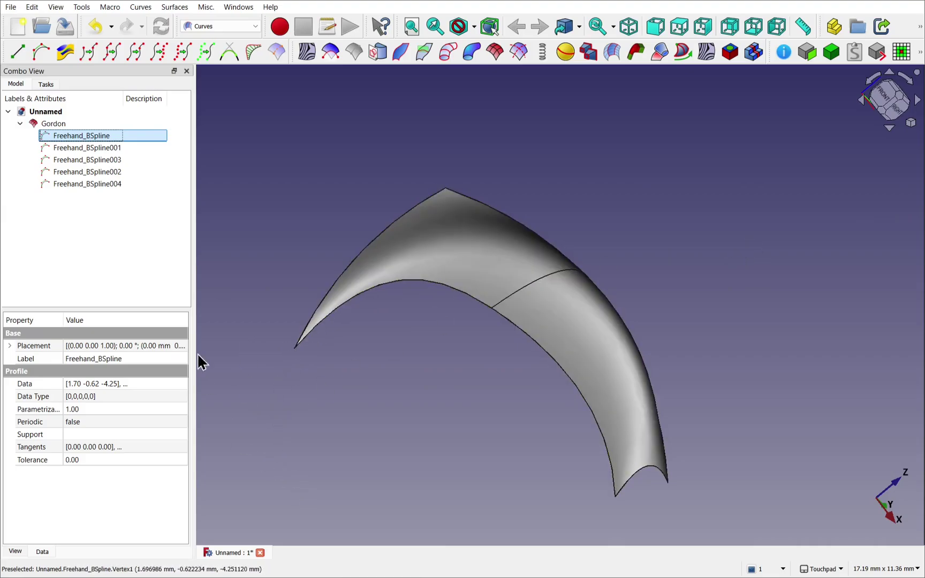
Nudge a pole of the Freehand_BSpline001 edge curve to round out the fender's outline.
left_click(76, 183)
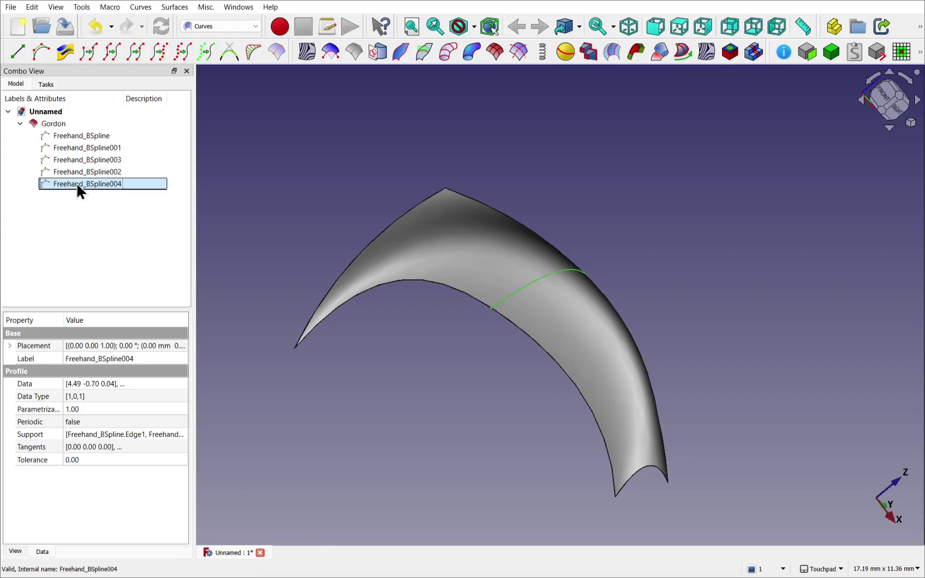
left_click(75, 148)
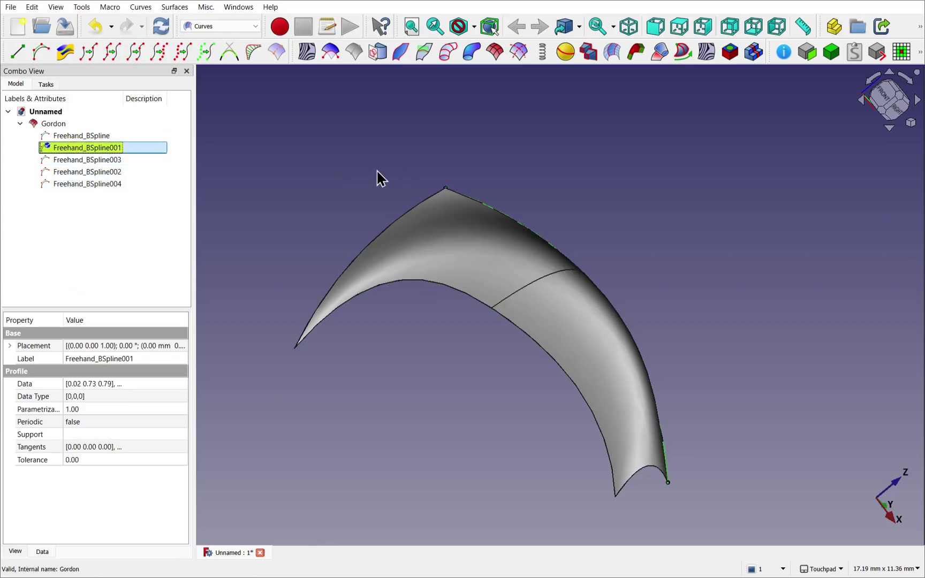
left_click_drag(407, 188, 419, 200, "alt")
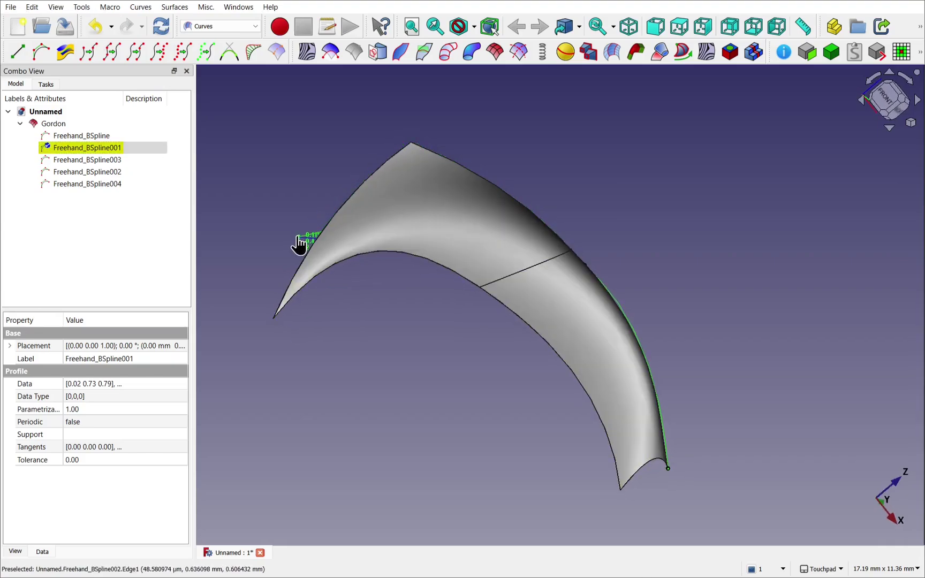
left_click(292, 252)
double_click(106, 148)
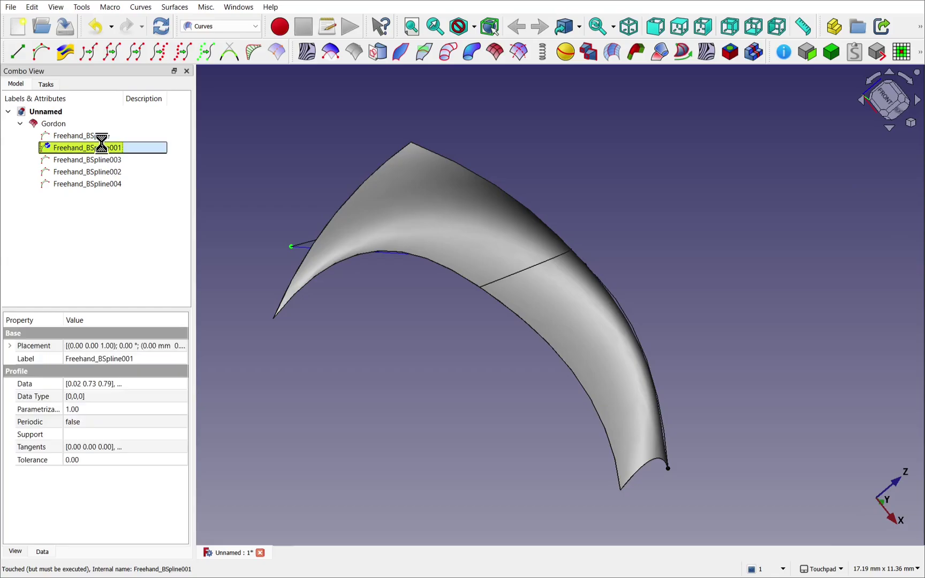
Orbit around the Gordon fender to inspect its fuller, evenly wide arch.
left_click(527, 327)
left_click_drag(527, 327, 512, 280, "alt")
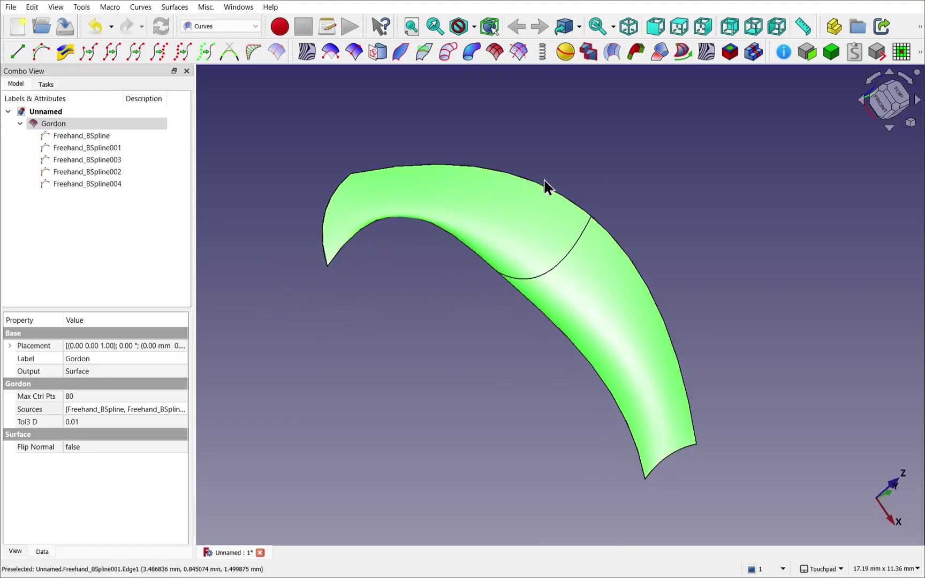
left_click_drag(593, 186, 563, 165, "alt")
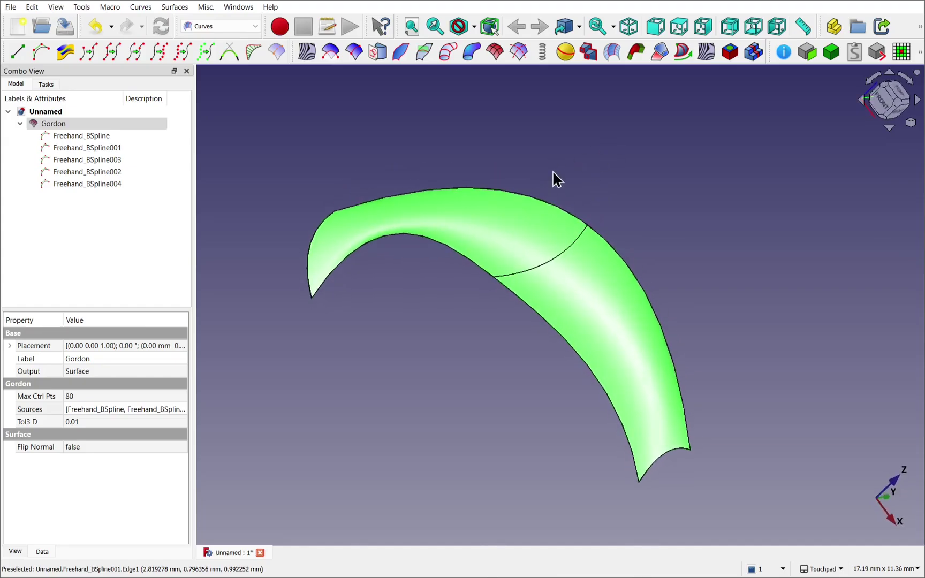
Slide Freehand_BSpline004's lower endpoint along the edge and pull its control point outward near the right end.
left_click(110, 164)
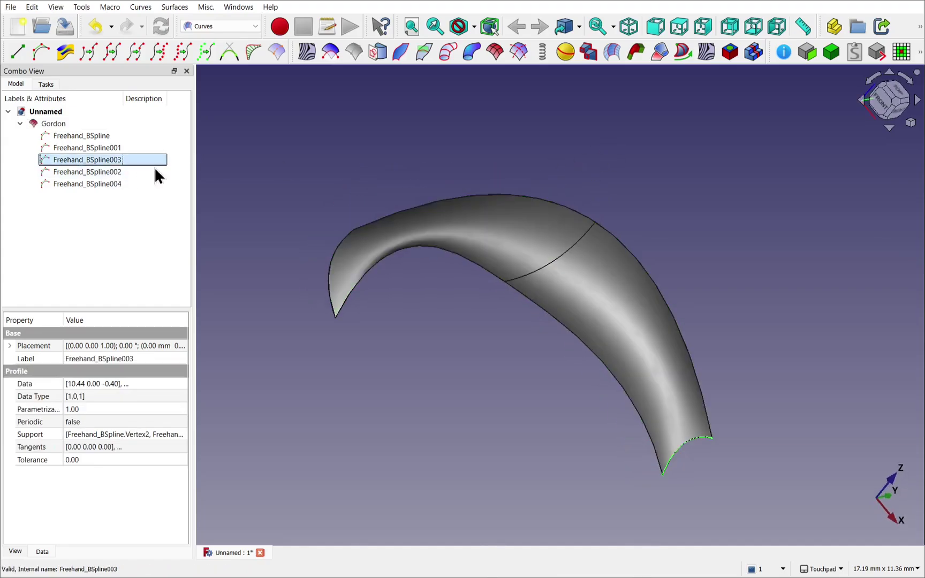
left_click(556, 259)
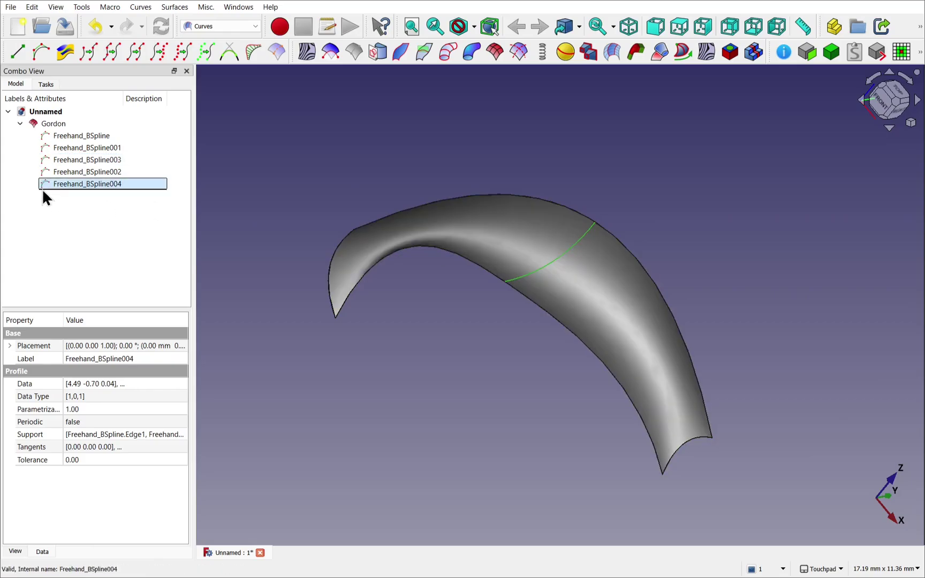
left_click(73, 185)
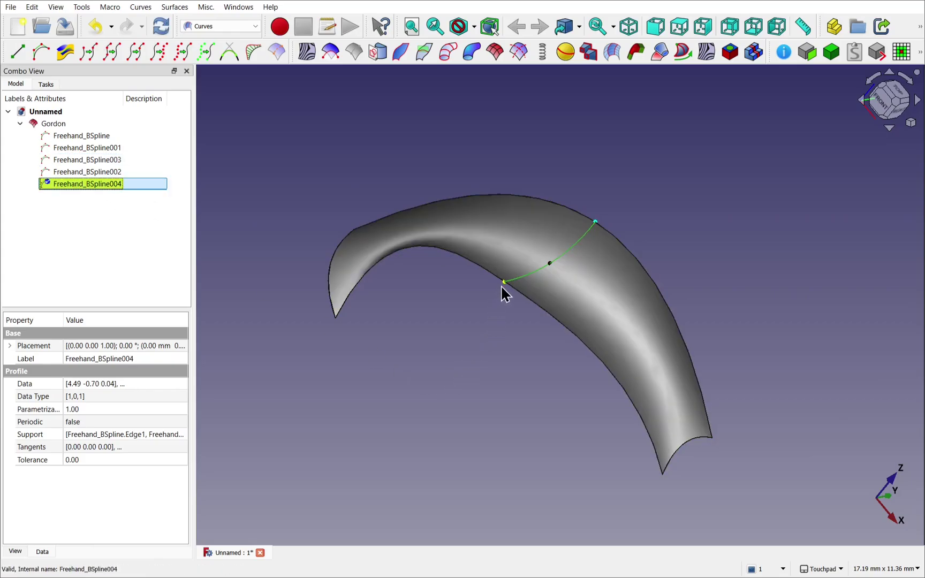
left_click_drag(503, 282, 572, 335)
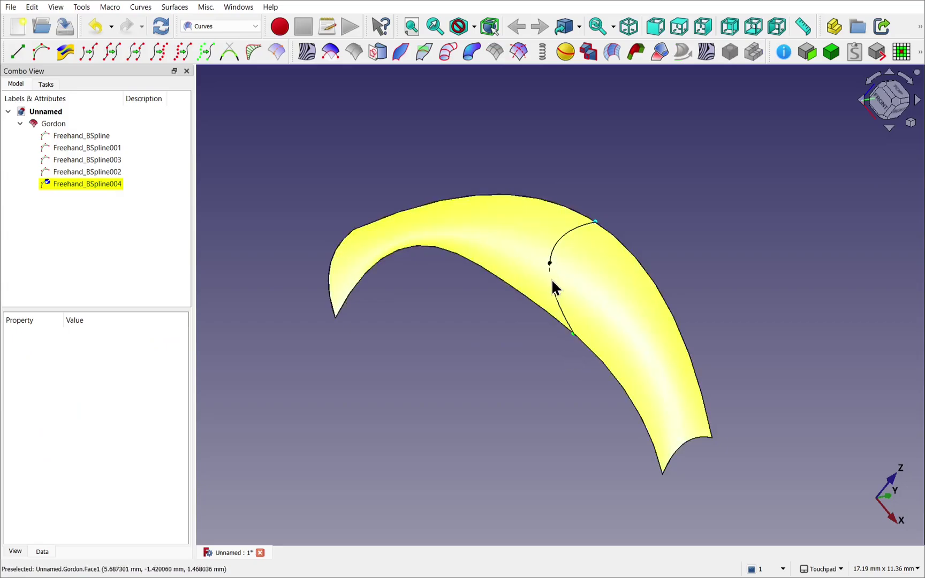
left_click(608, 298)
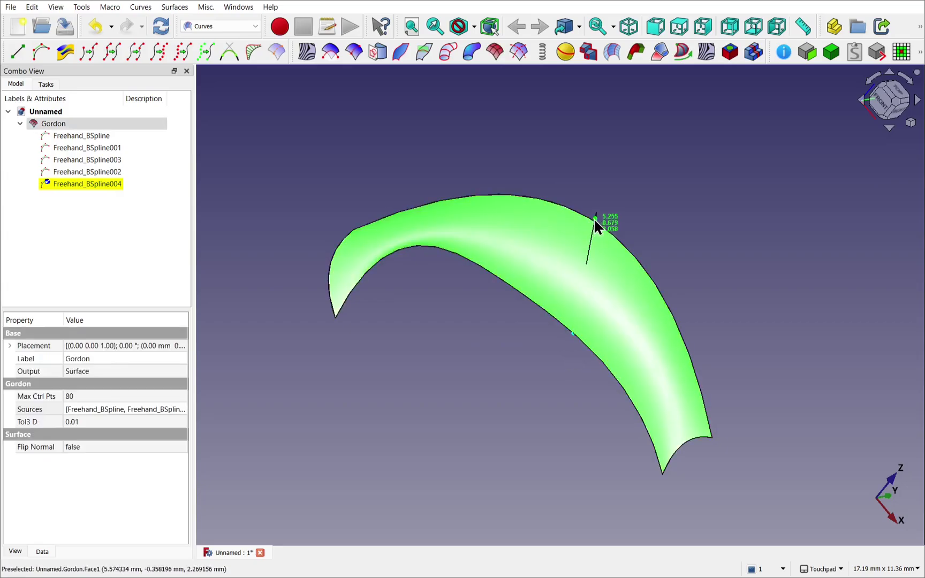
left_click_drag(617, 276, 649, 276)
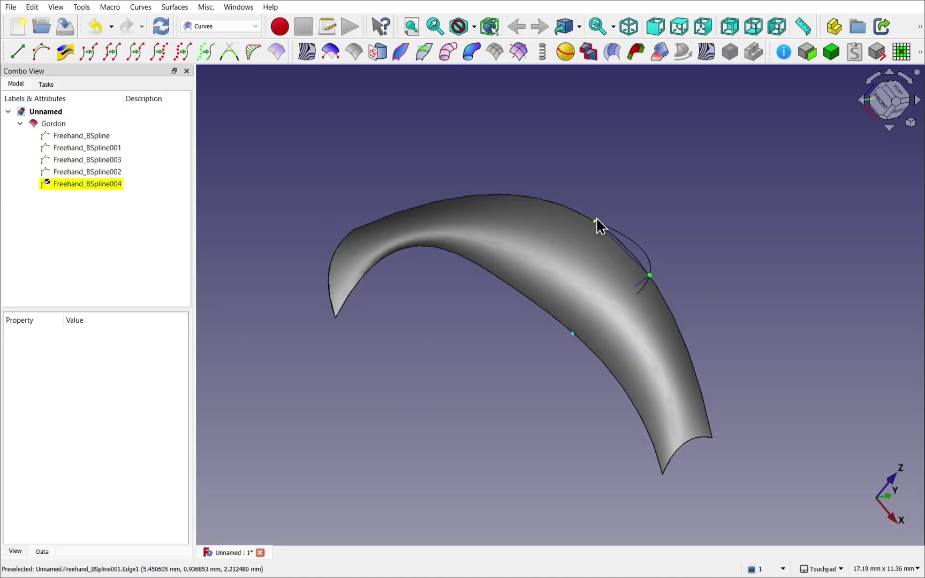
left_click_drag(598, 224, 673, 283)
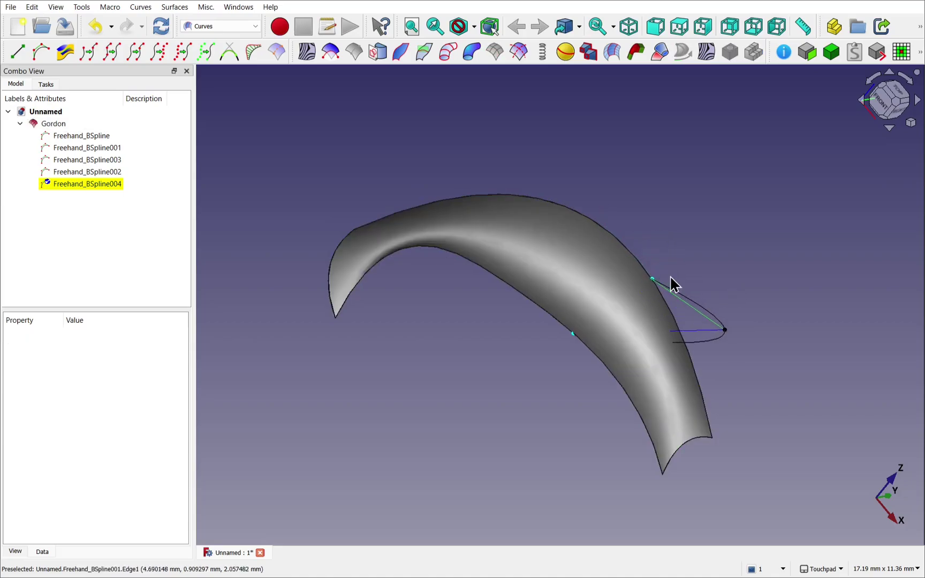
left_click(726, 332)
left_click_drag(730, 330, 672, 348)
left_click(656, 348)
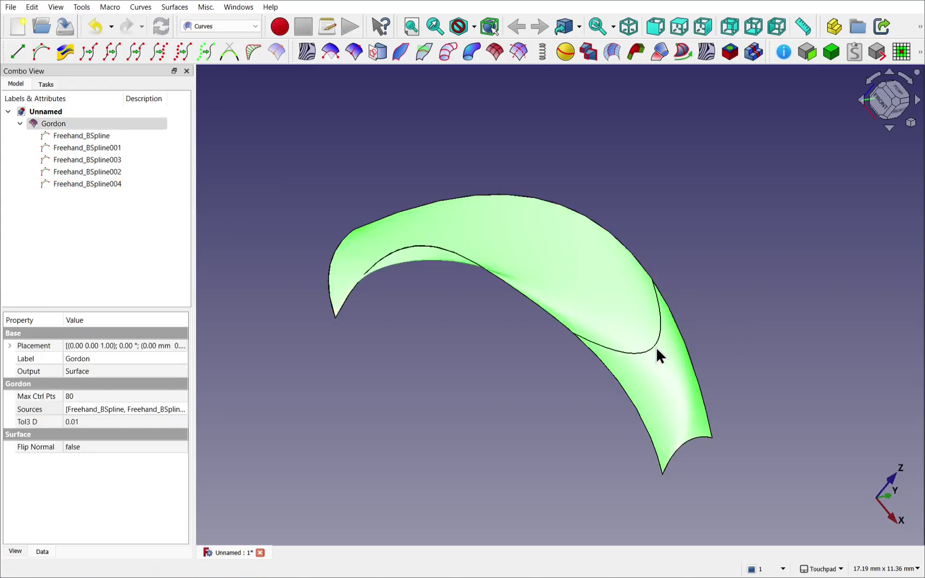
middle_click_drag(480, 302, 298, 277)
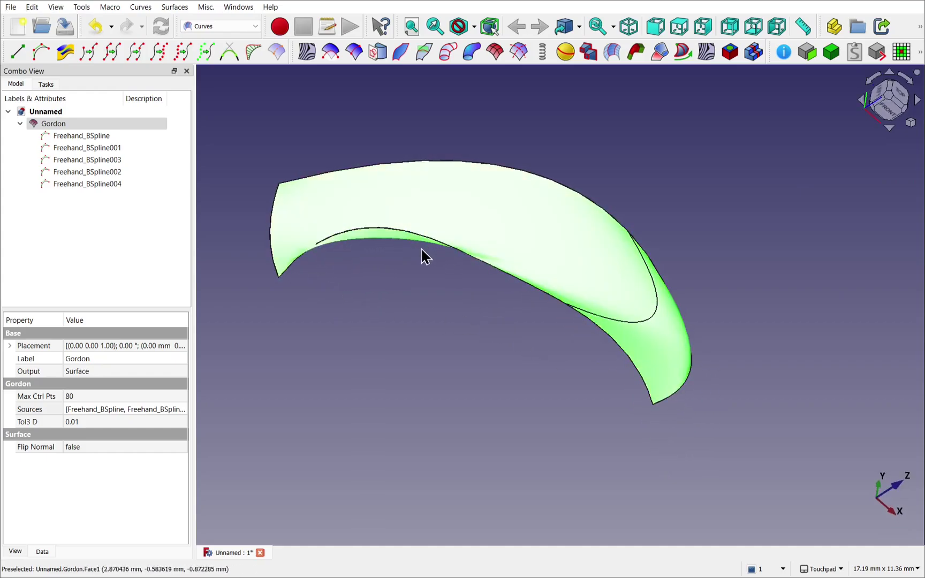
middle_click_drag(424, 254, 383, 280)
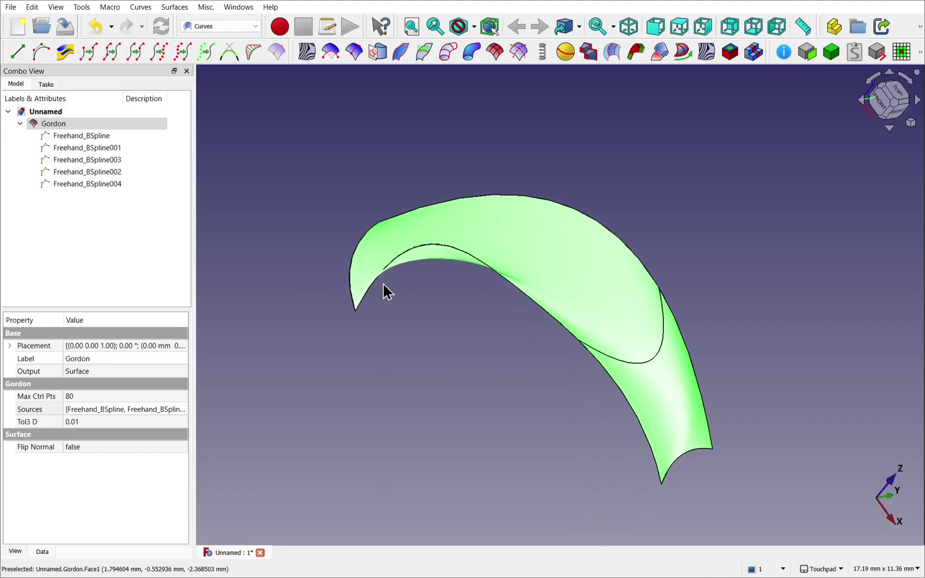
left_click(96, 146)
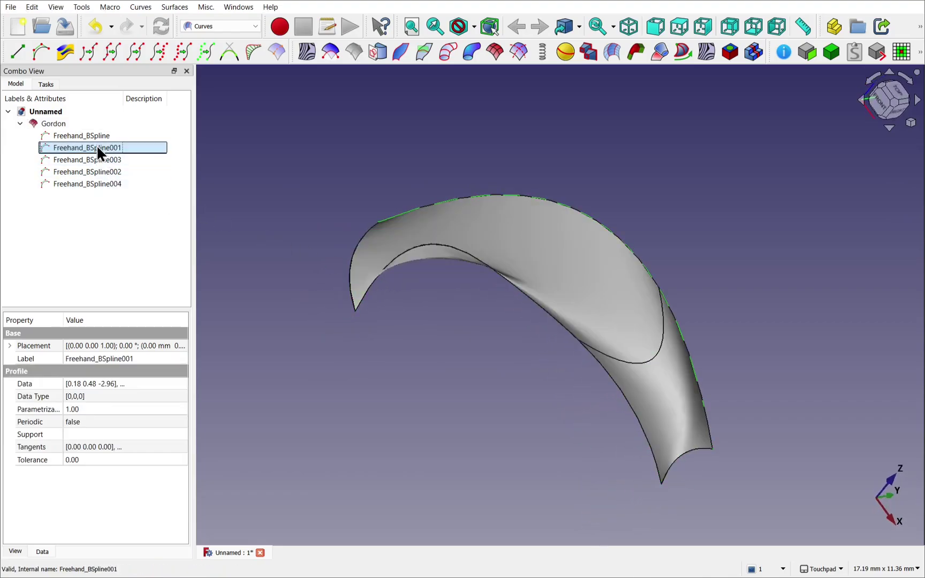
left_click(86, 136)
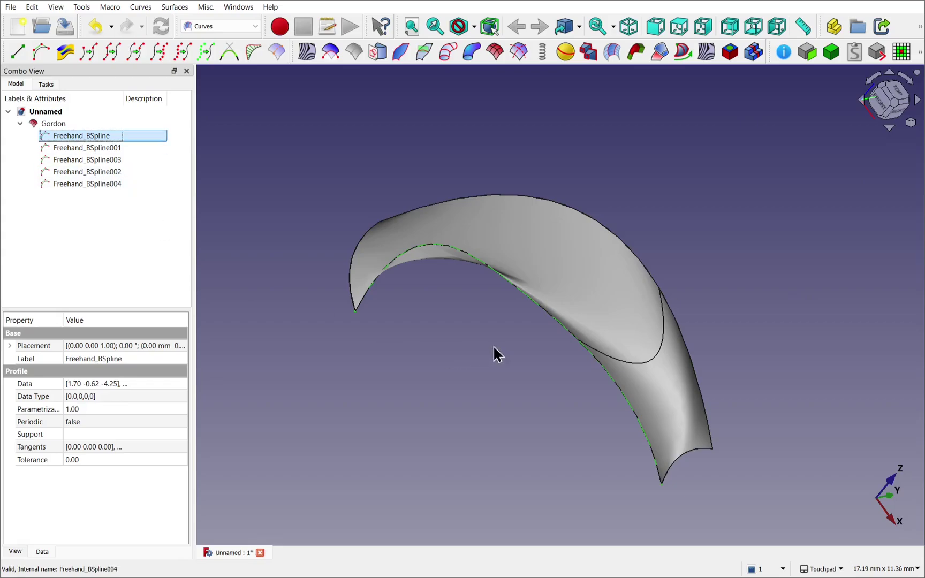
middle_click_drag(495, 355, 518, 366)
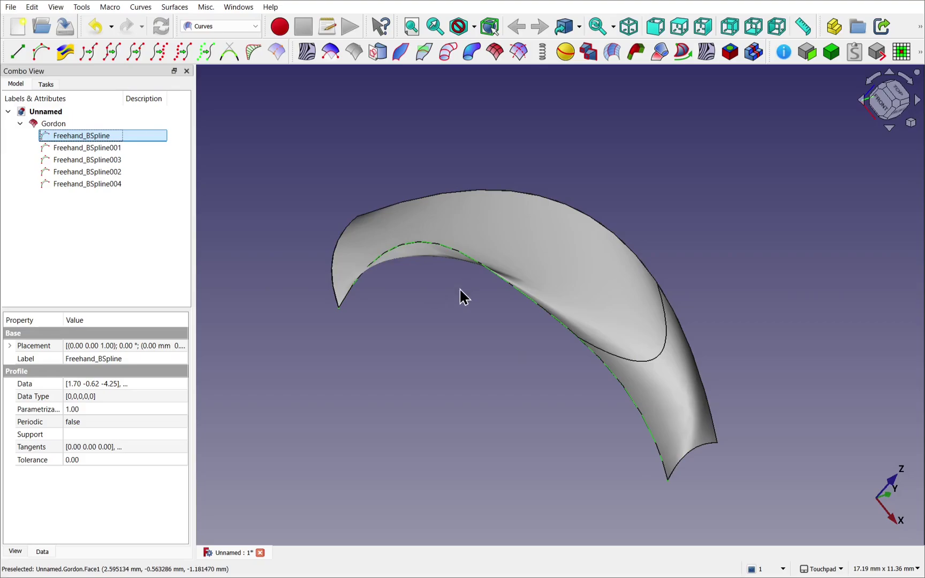
left_click(631, 359)
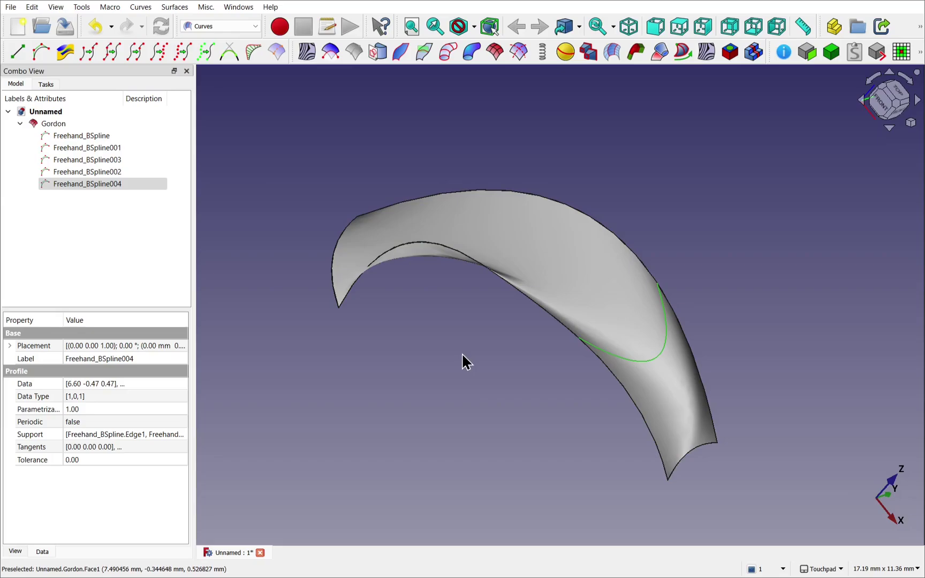
Hide the Gordon surface so only the curves remain visible.
left_click(547, 250)
key("space")
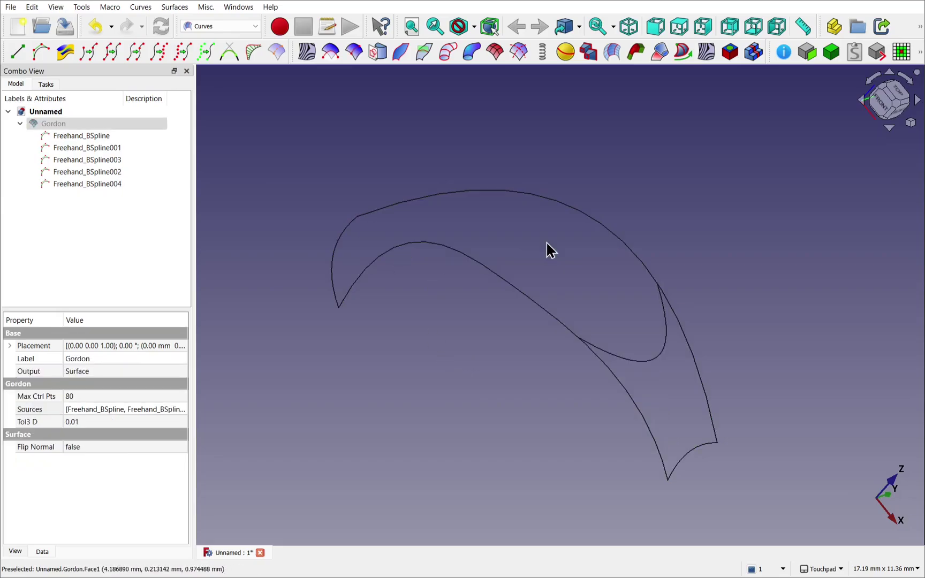
left_click(451, 270)
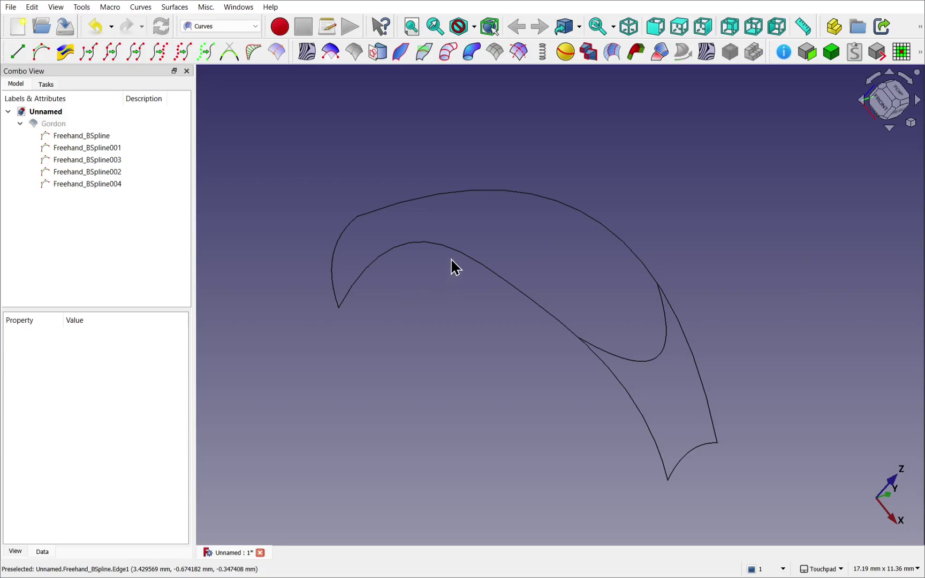
Create Freehand_BSpline005 between Freehand_BSpline and Freehand_BSpline001 and pull a pole to shape it.
left_click(456, 255)
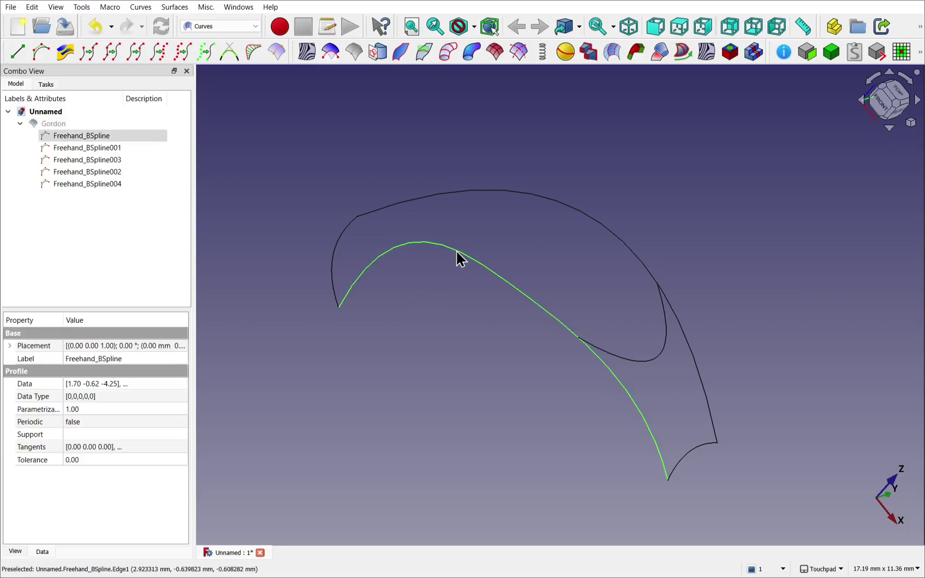
left_click(462, 194, "ctrl")
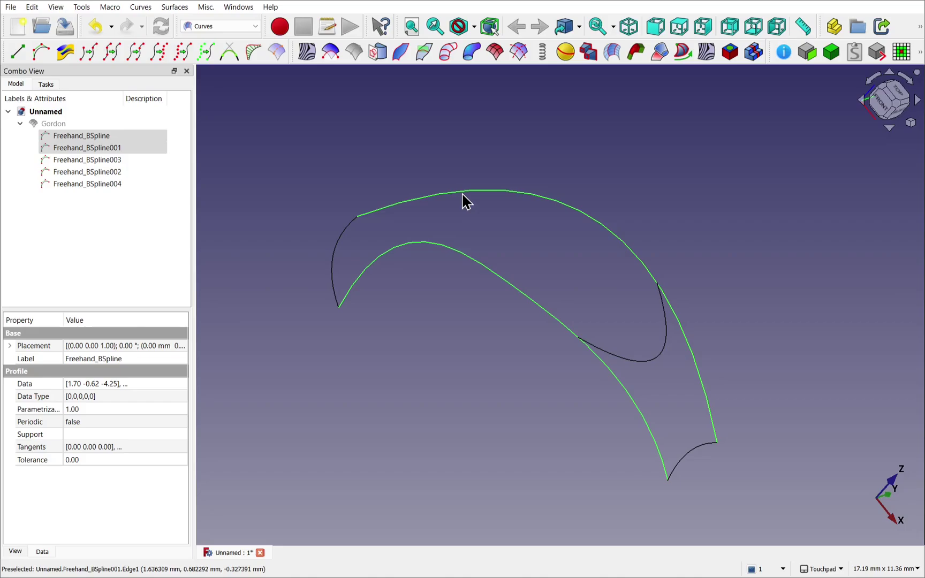
left_click(40, 52)
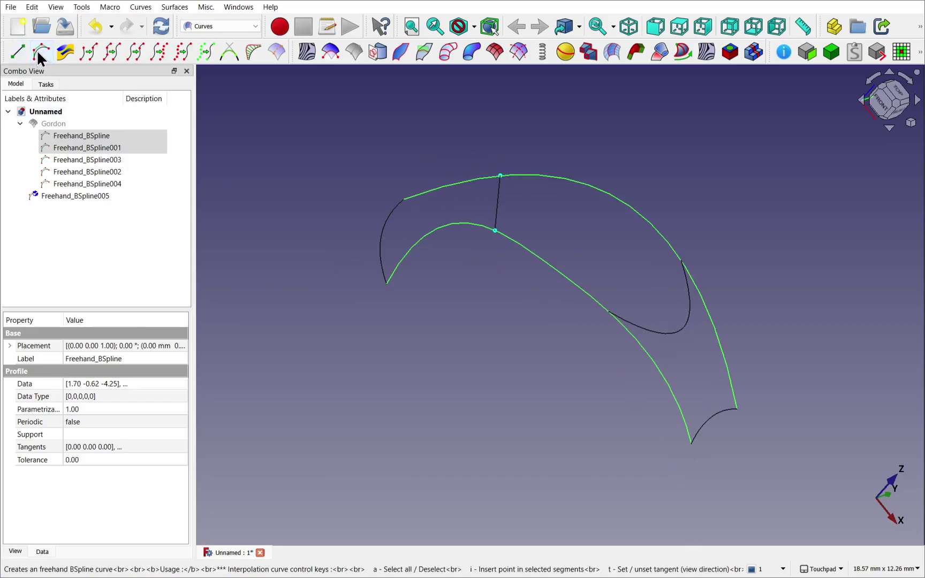
left_click(501, 217)
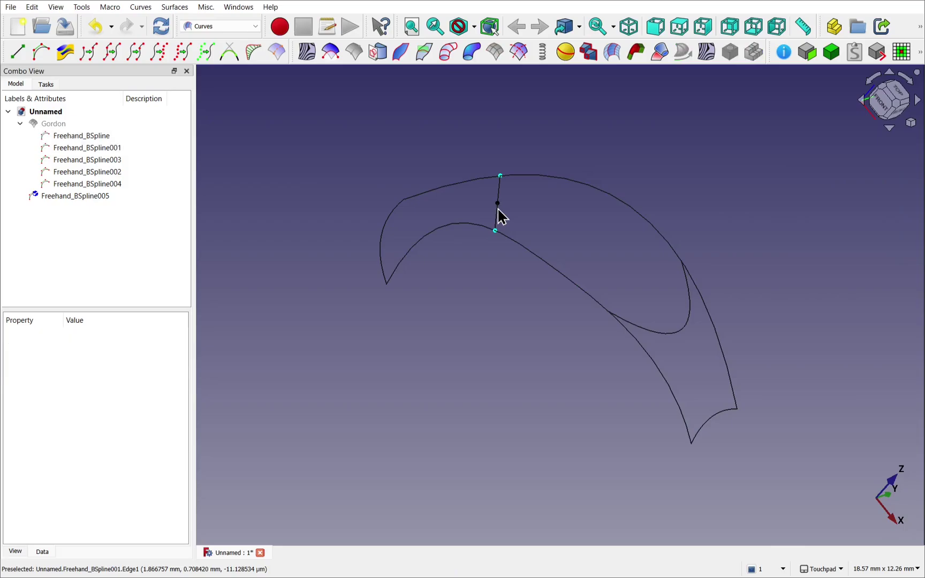
middle_click_drag(524, 250, 502, 227)
left_click_drag(513, 218, 494, 205)
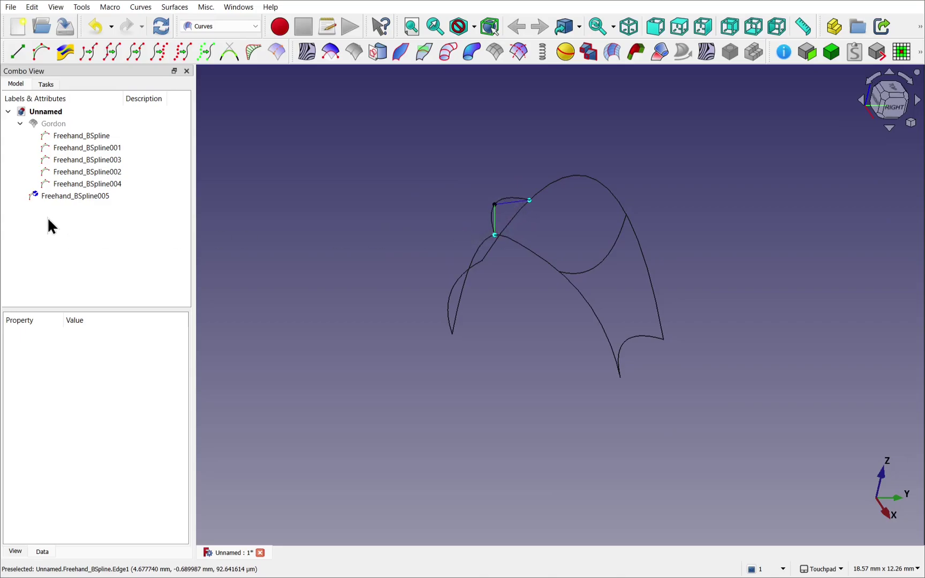
left_click(56, 198)
middle_click_drag(518, 206, 619, 274)
Show the Gordon surface again and orbit to inspect it.
left_click(72, 123)
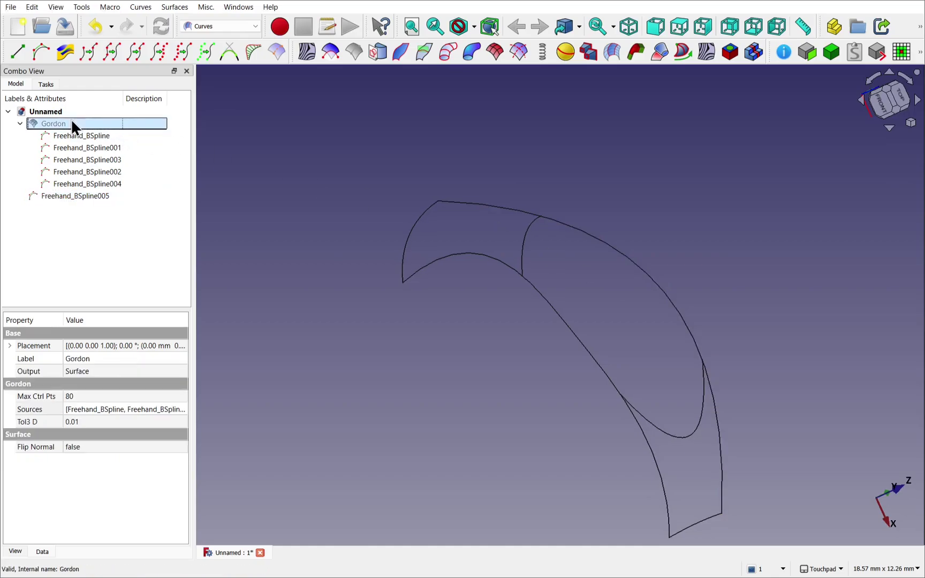
key("space")
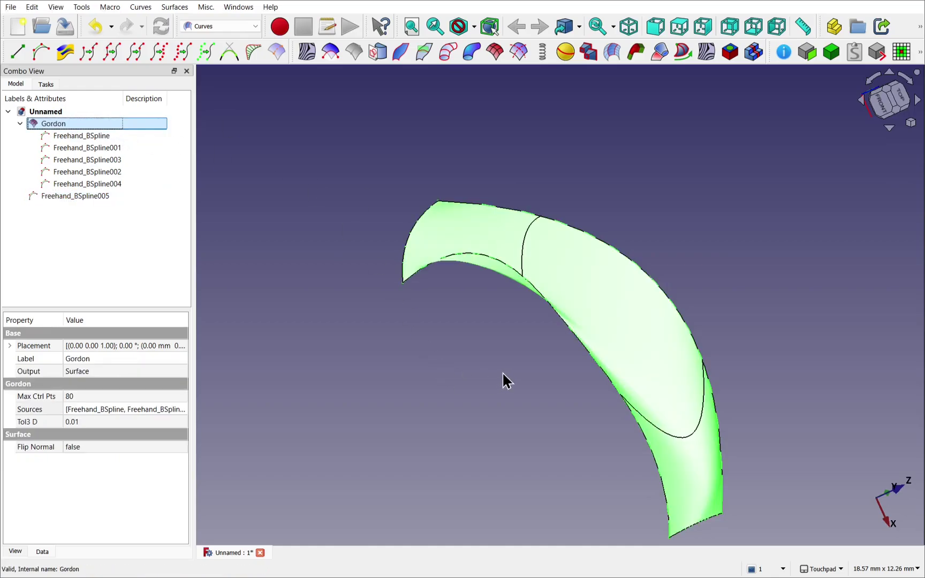
middle_click_drag(503, 373, 611, 291)
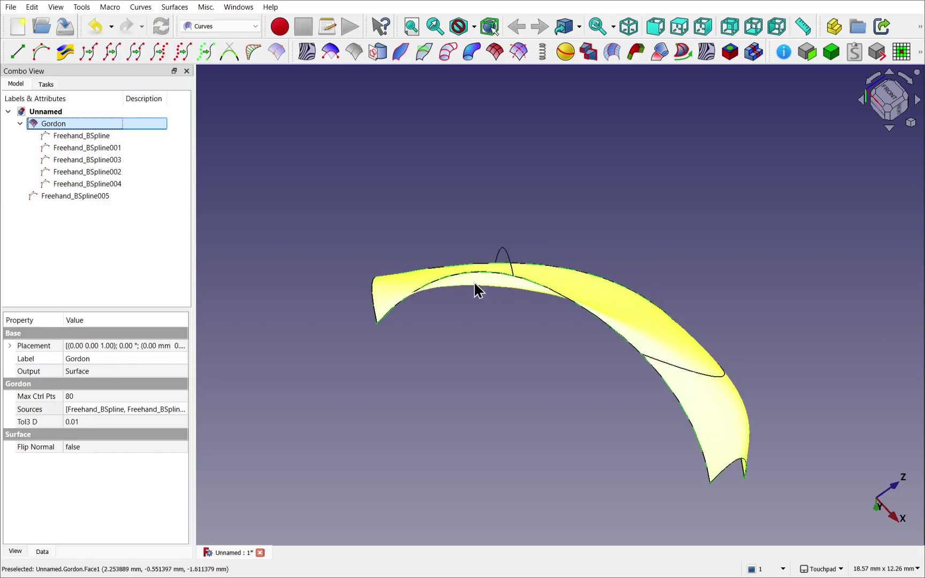
middle_click_drag(536, 300, 502, 416)
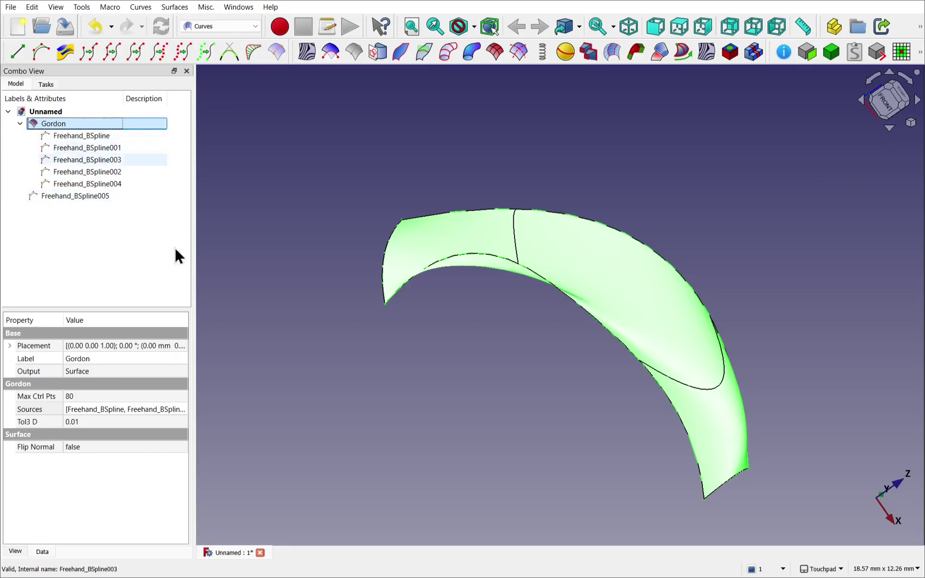
Add Freehand_BSpline005 to the Gordon surface's Sources through the Link dialog.
left_click(143, 410)
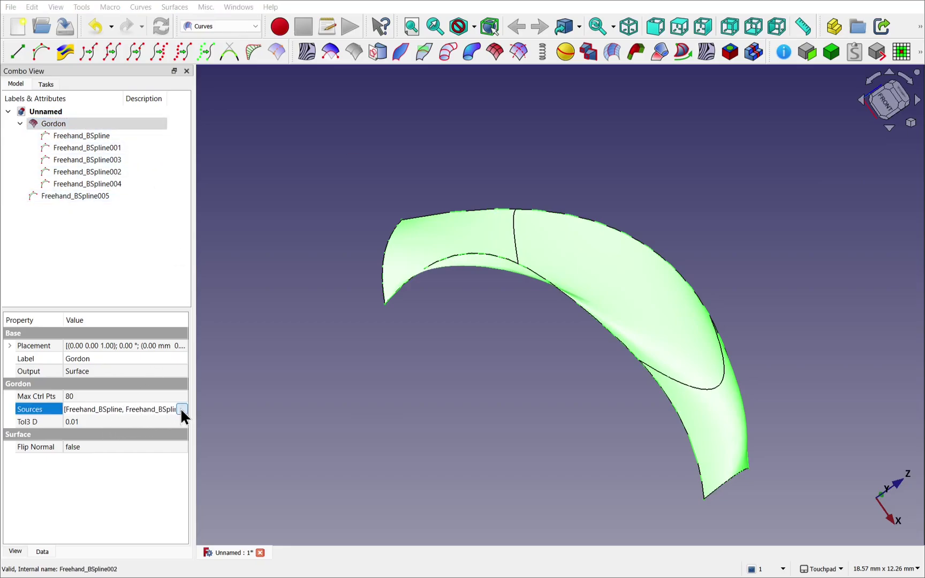
left_click(181, 409)
left_click(403, 244)
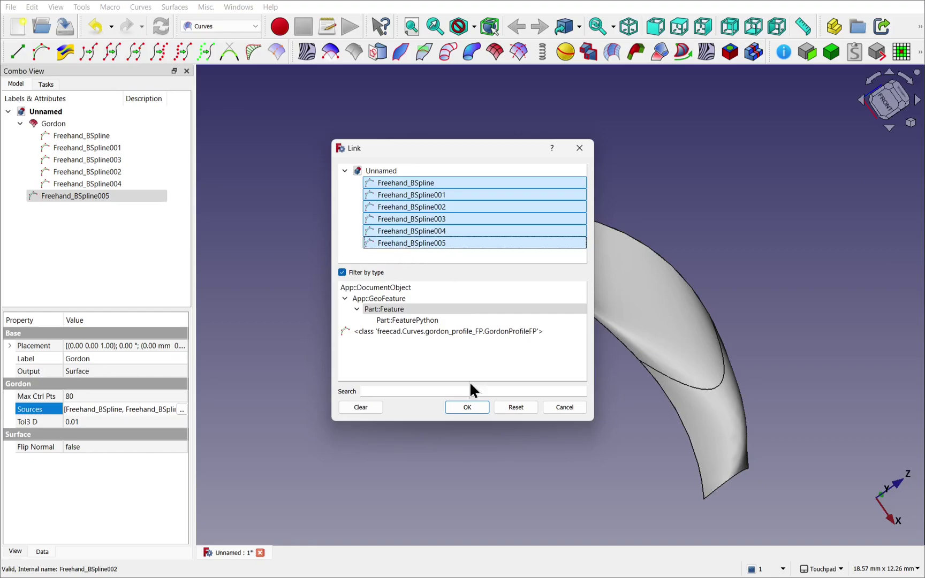
left_click(467, 407)
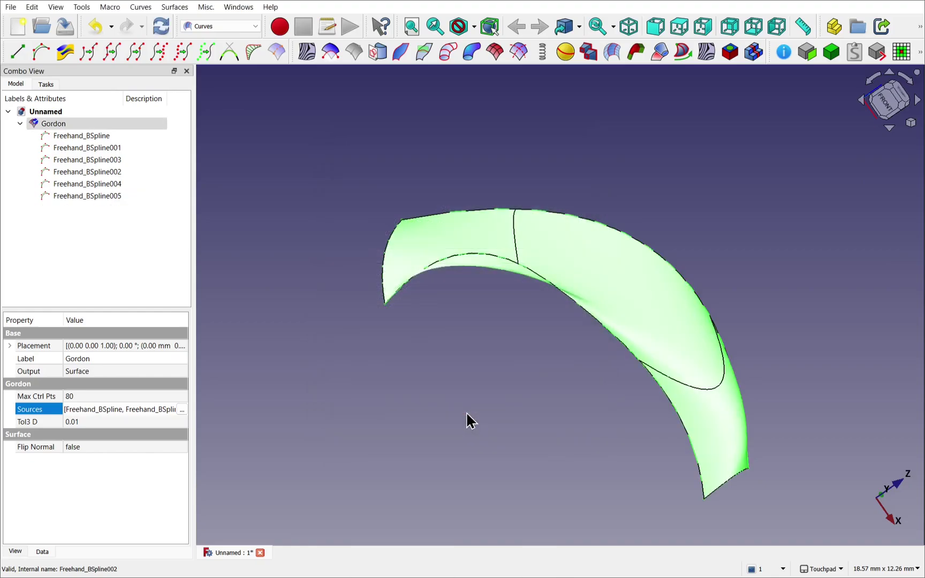
left_click(467, 413)
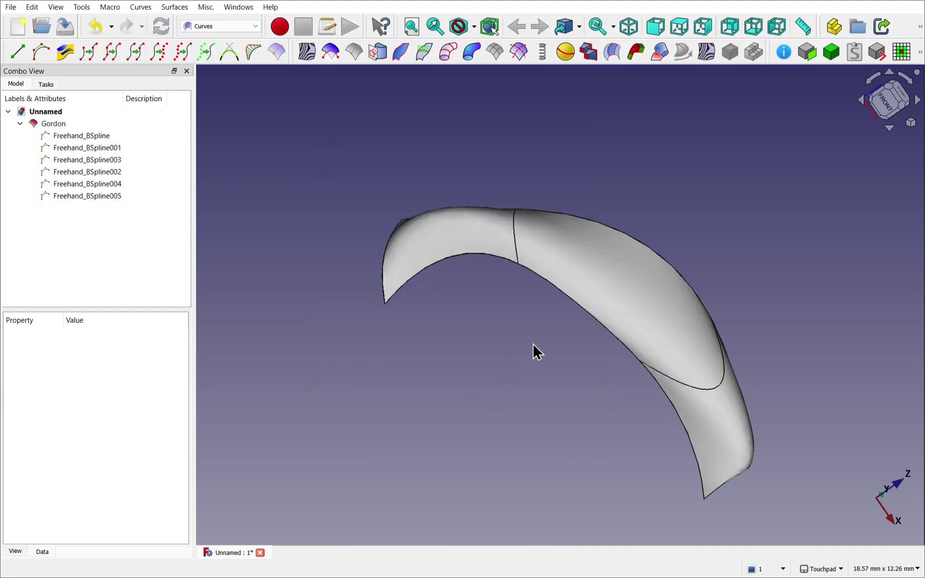
Move Freehand_BSpline004's control point across the fender so the Gordon surface flows smoothly.
left_click_drag(543, 351, 450, 296, "alt")
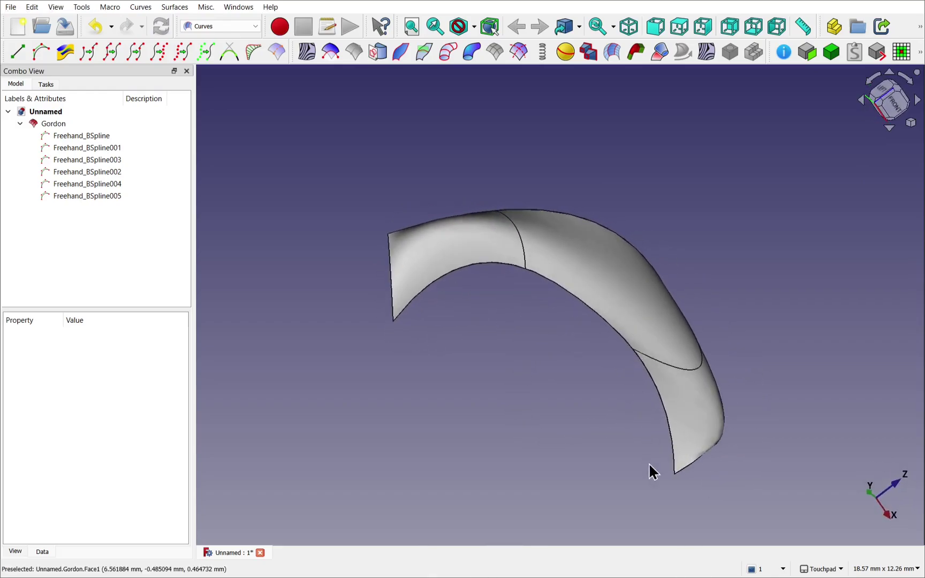
left_click_drag(514, 355, 504, 400, "alt")
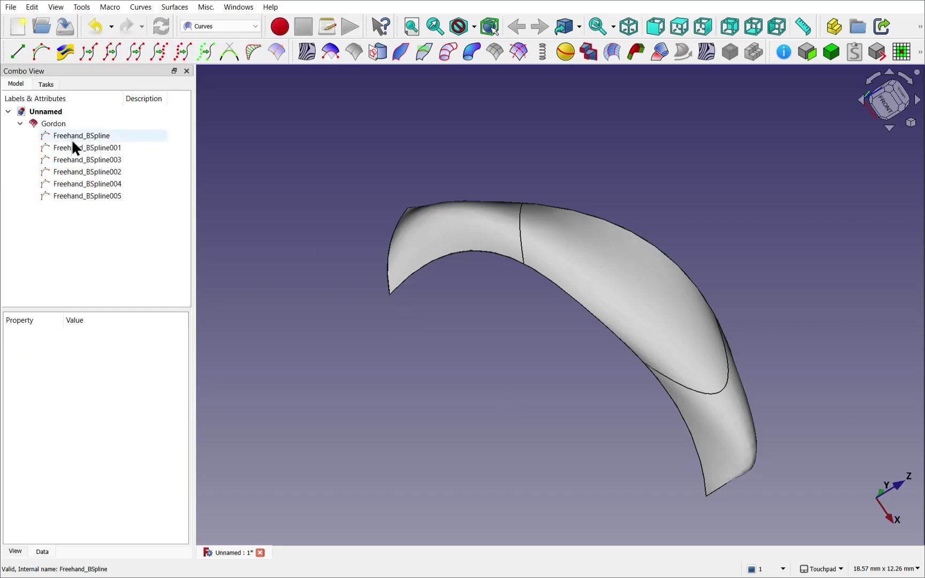
double_click(90, 183)
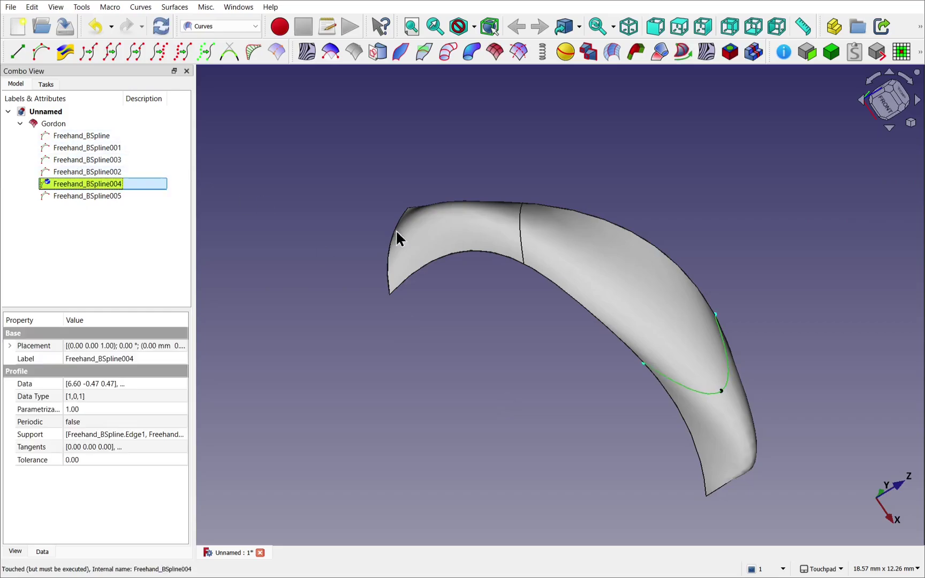
left_click_drag(720, 393, 694, 345)
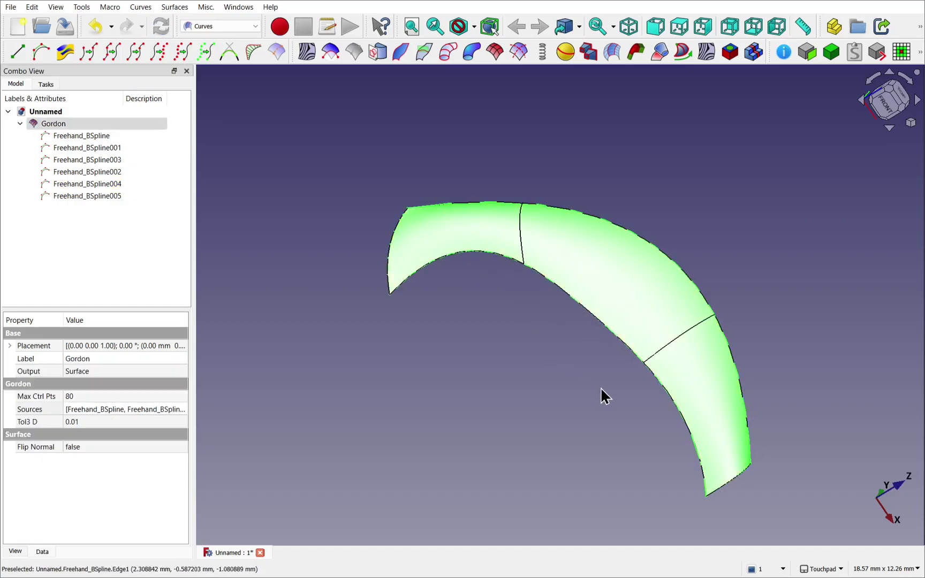
middle_click_drag(594, 387, 674, 261)
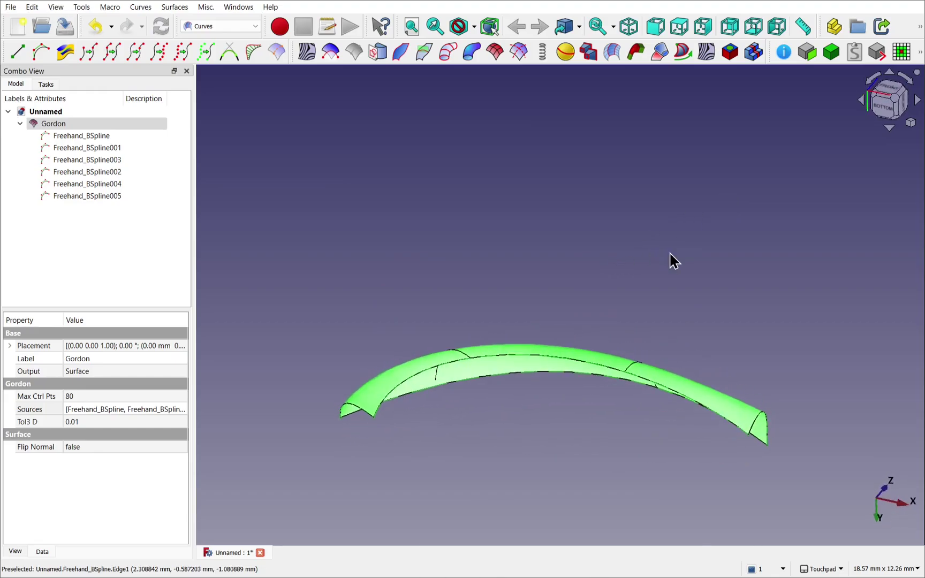
left_click(674, 261)
left_click(207, 28)
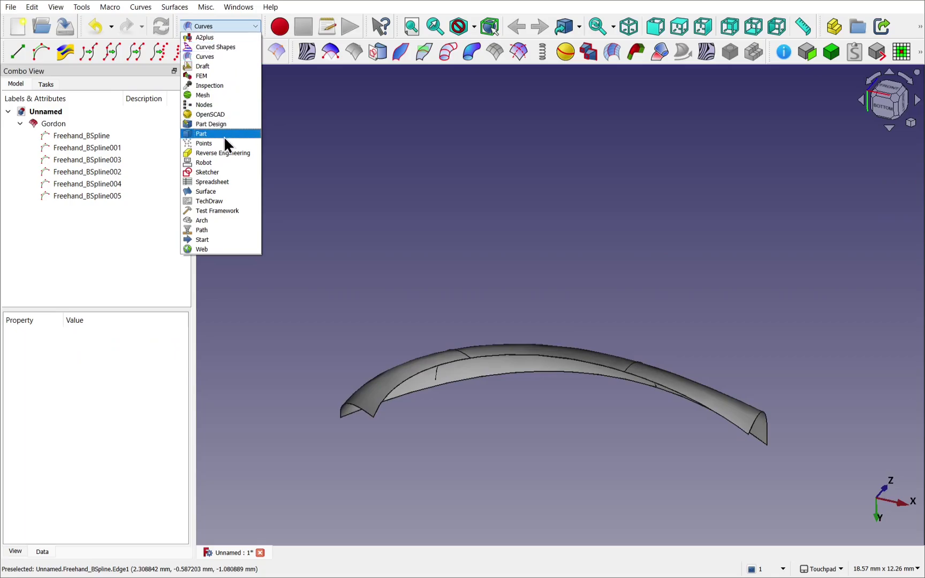
In the Part workbench, select the Gordon surface and create a Part Offset of it.
left_click(225, 136)
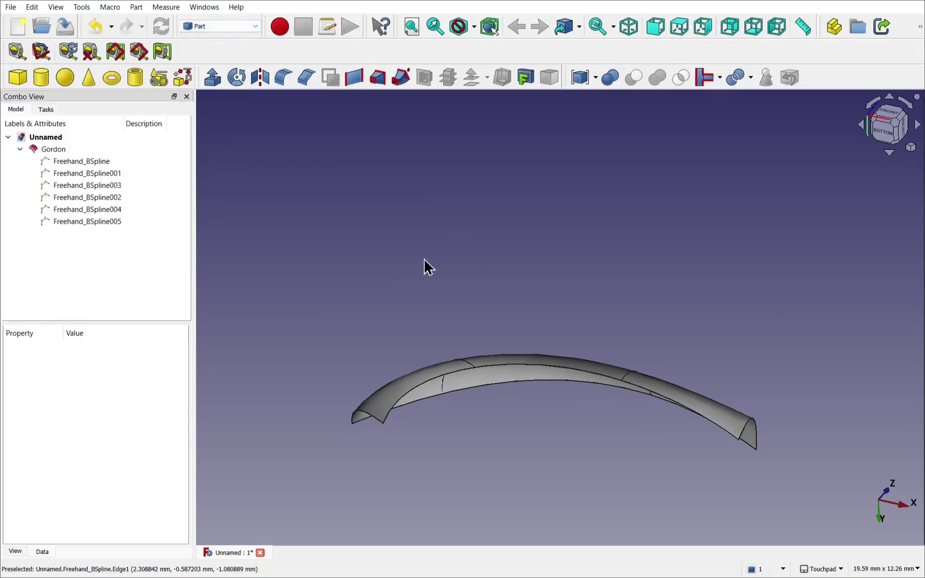
middle_click_drag(570, 274, 564, 336)
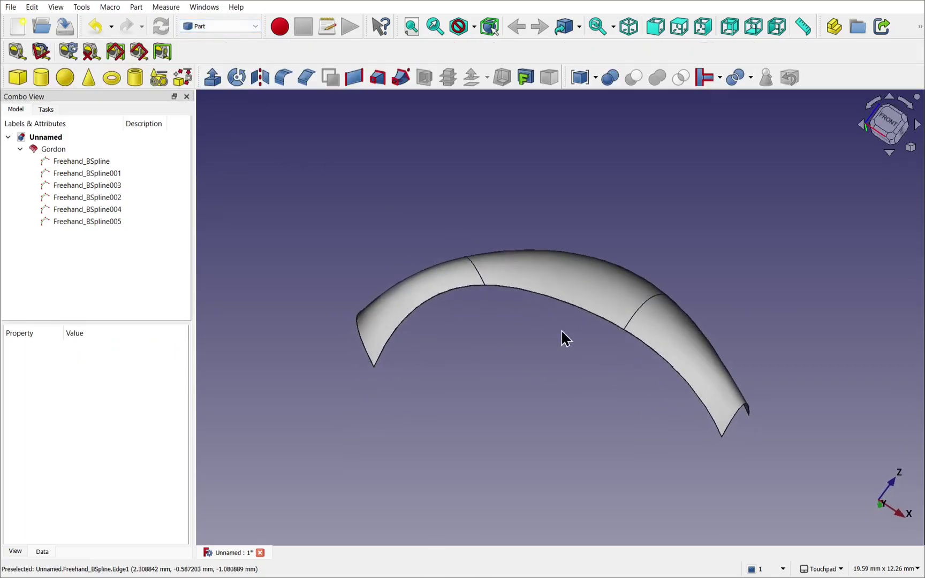
left_click(549, 278)
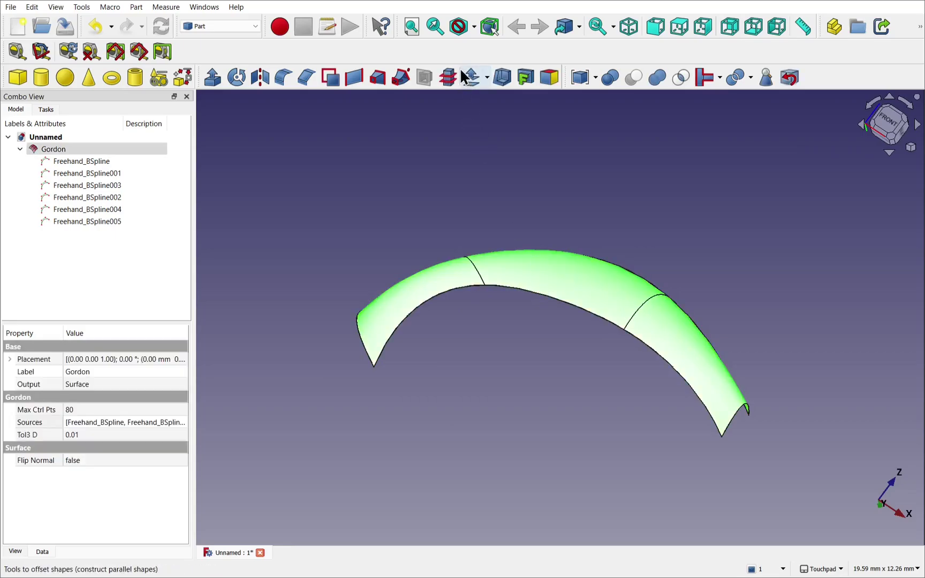
left_click(473, 85)
Raise the offset thickness to 0.30 mm and enable Fill offset so the fender becomes solid.
middle_click_drag(564, 392, 546, 304)
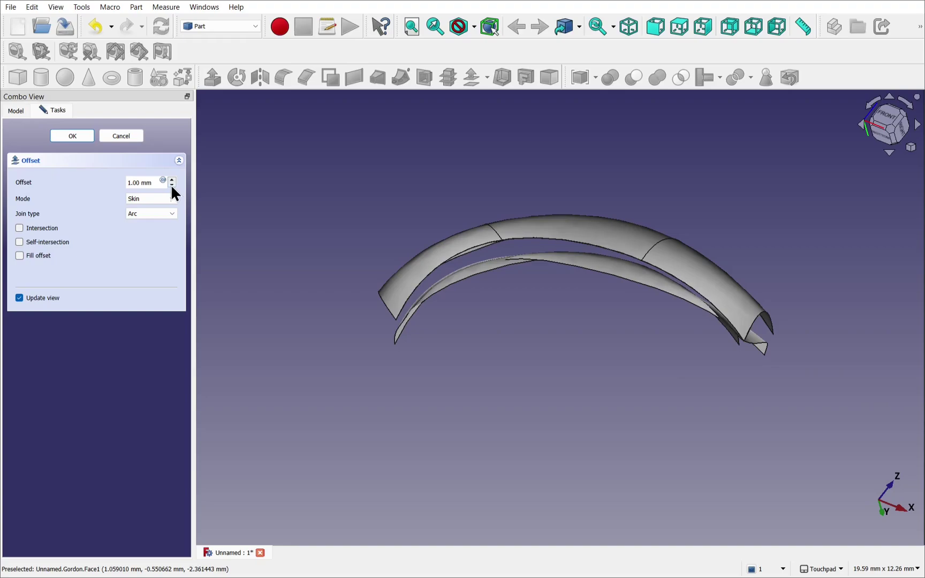
scroll(171, 184, "down", 4)
middle_click_drag(174, 194, 235, 145, "alt")
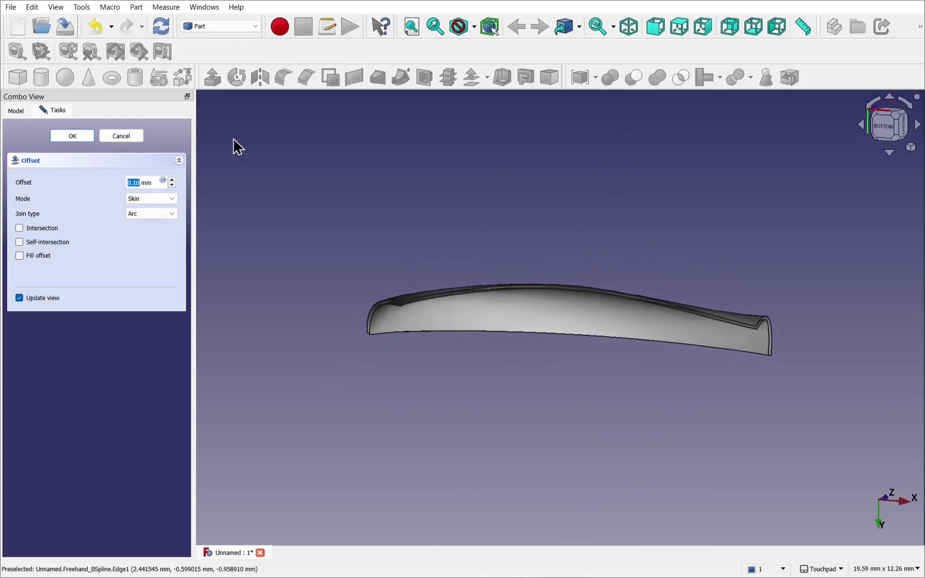
left_click(173, 180)
left_click(173, 180)
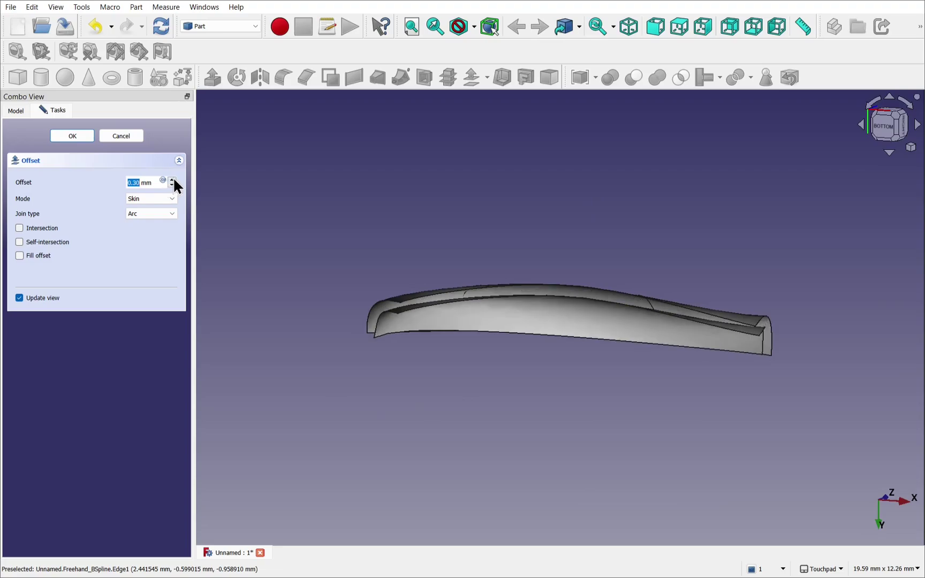
middle_click_drag(176, 186, 230, 201, "alt")
left_click(20, 256)
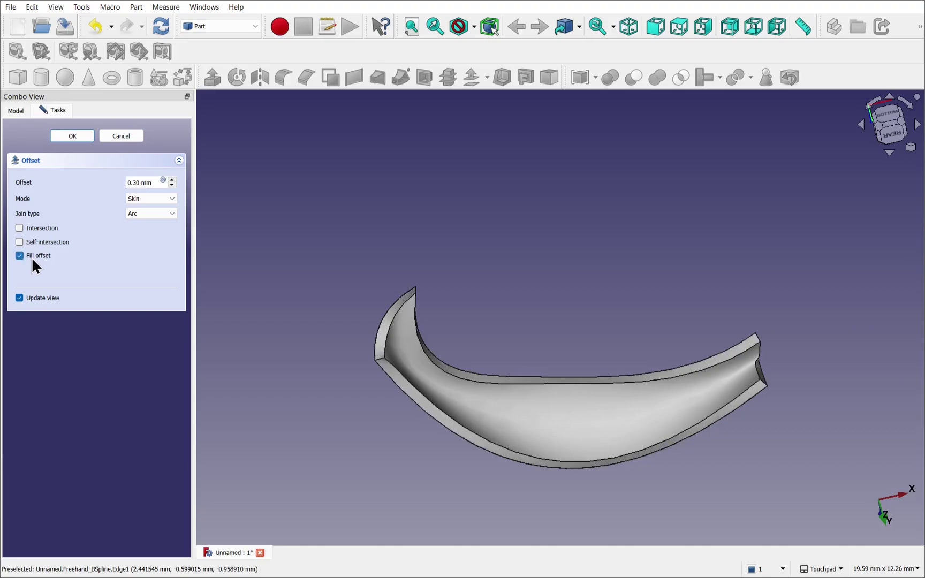
middle_click_drag(598, 268, 541, 382, "alt")
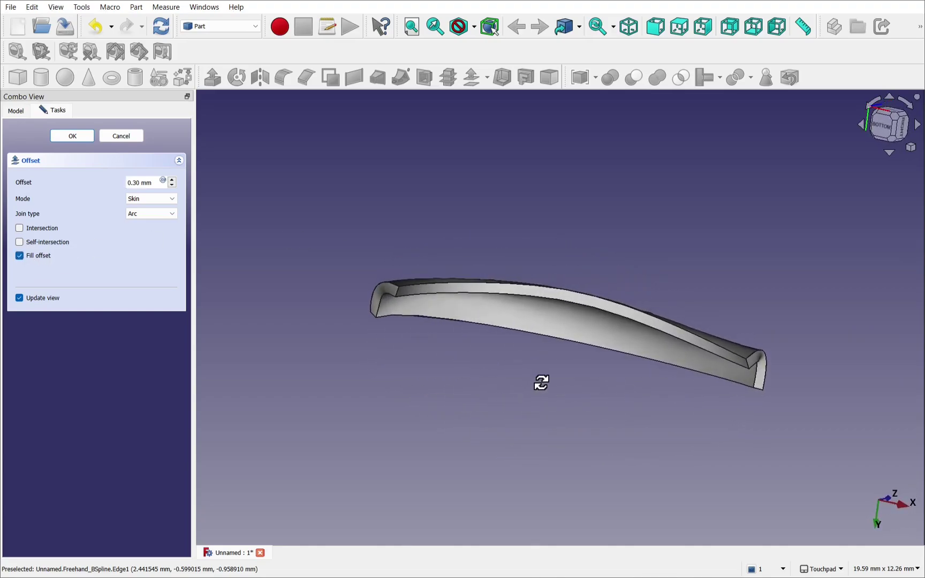
left_click(57, 134)
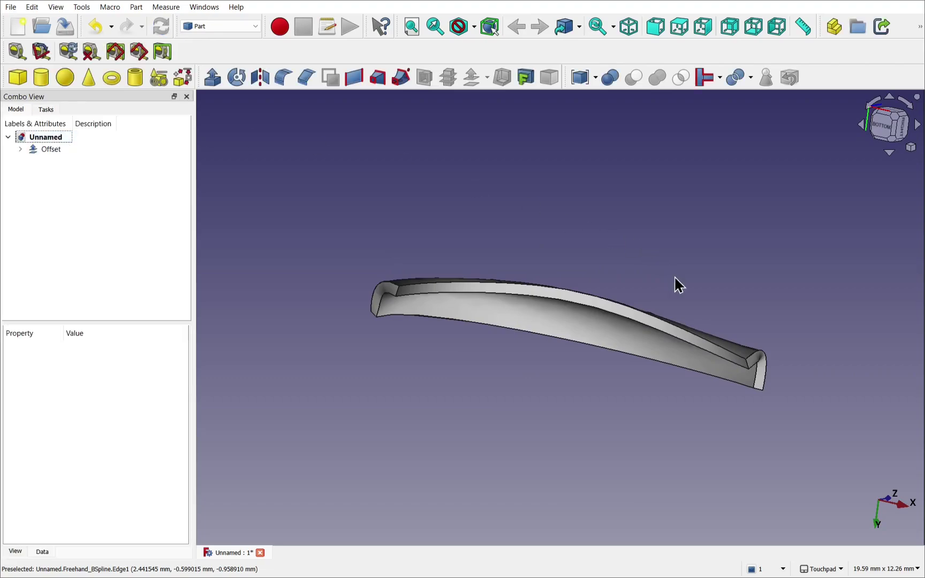
middle_click_drag(678, 284, 365, 363, "alt")
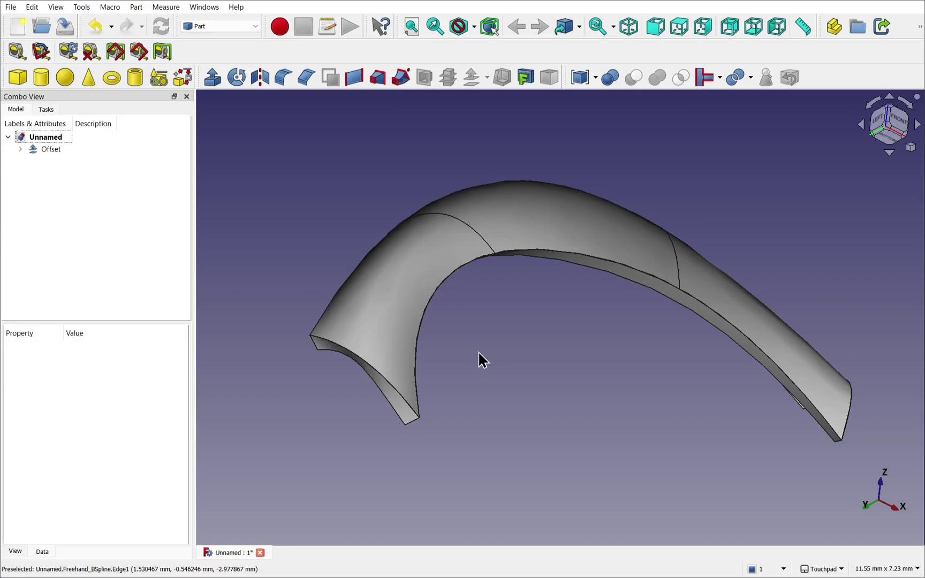
left_click(20, 150)
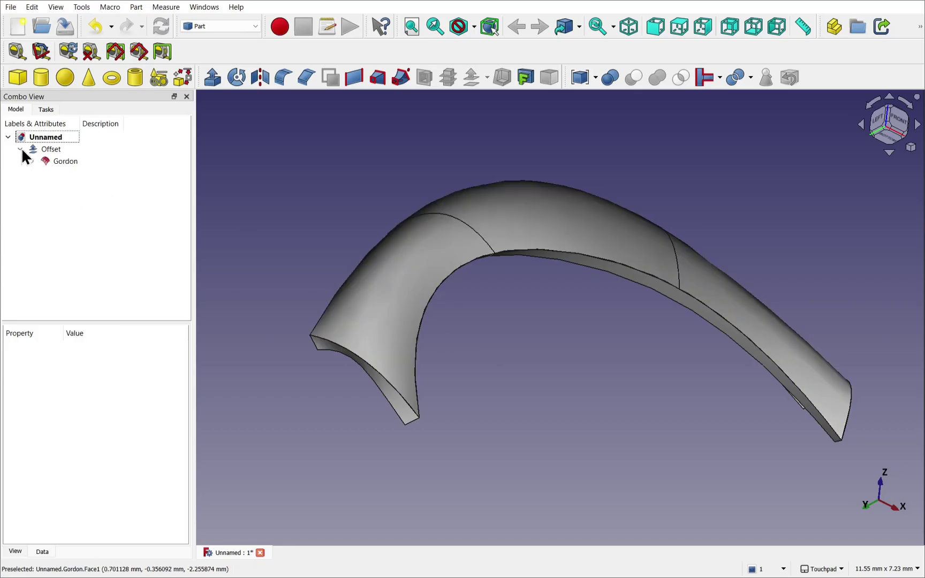
Hide the Offset solid and the Gordon surface, then switch to the Curves workbench.
left_click(48, 149)
key("space")
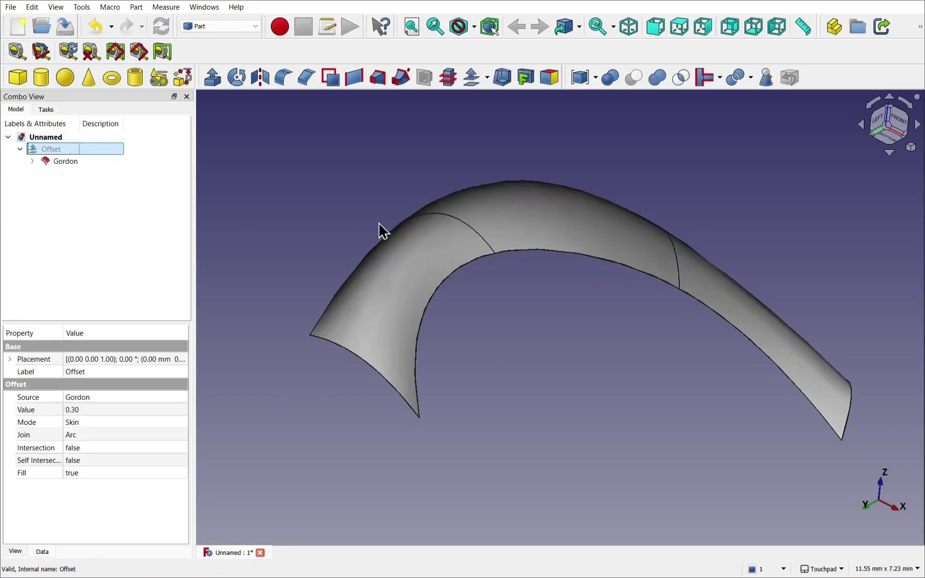
left_click(391, 269)
key("space")
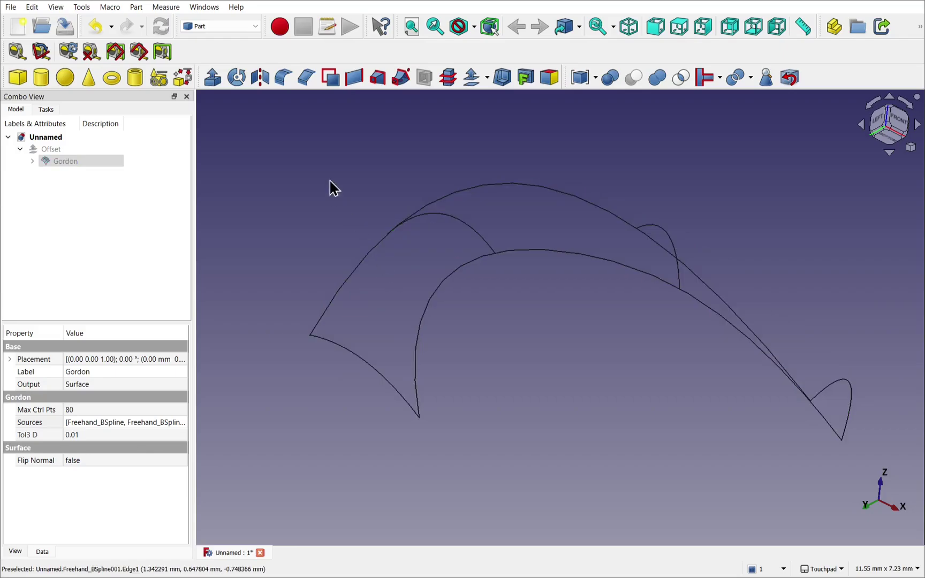
left_click(217, 26)
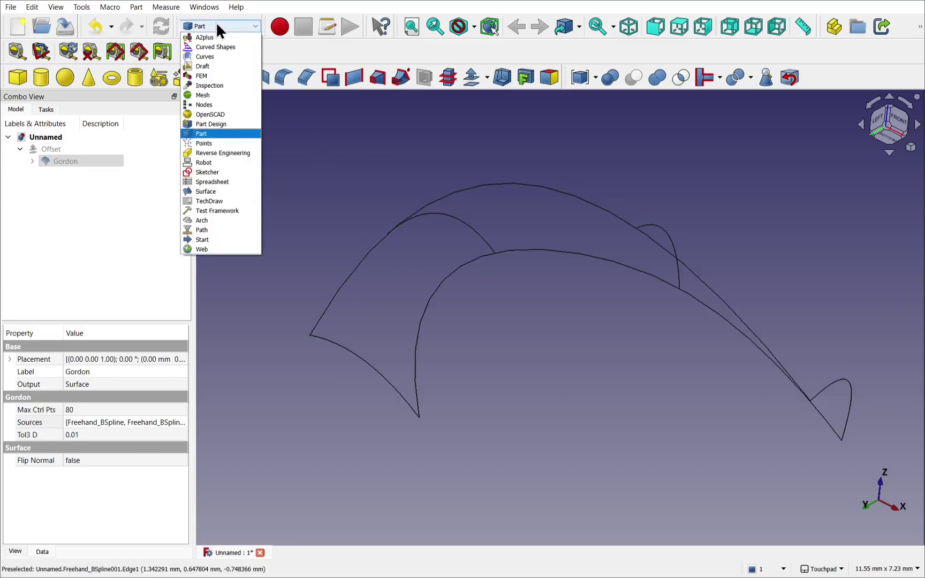
left_click(208, 56)
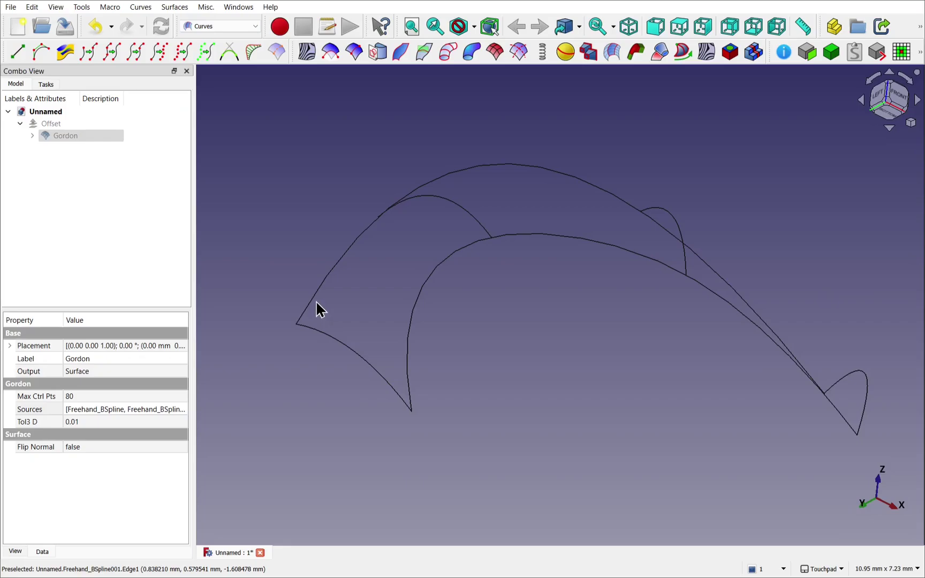
Create a Freehand BSpline between the outer and inner edge curves and lift its middle pole to bow it.
left_click(316, 304)
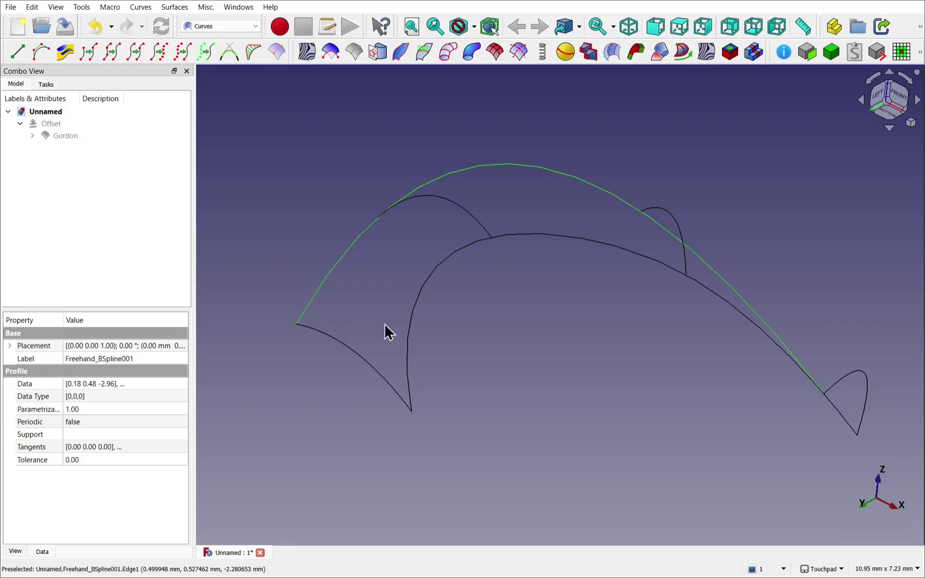
left_click(409, 367, "ctrl")
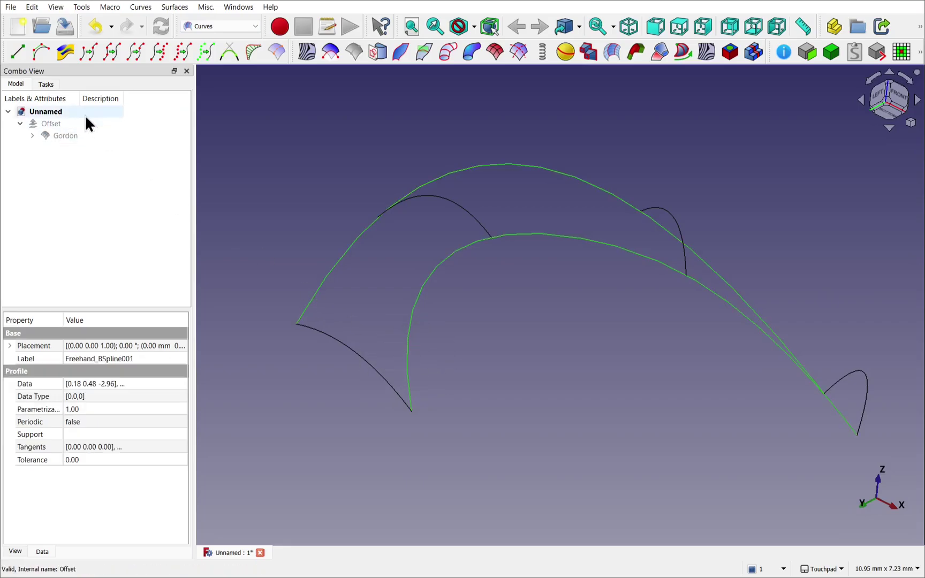
left_click(41, 52)
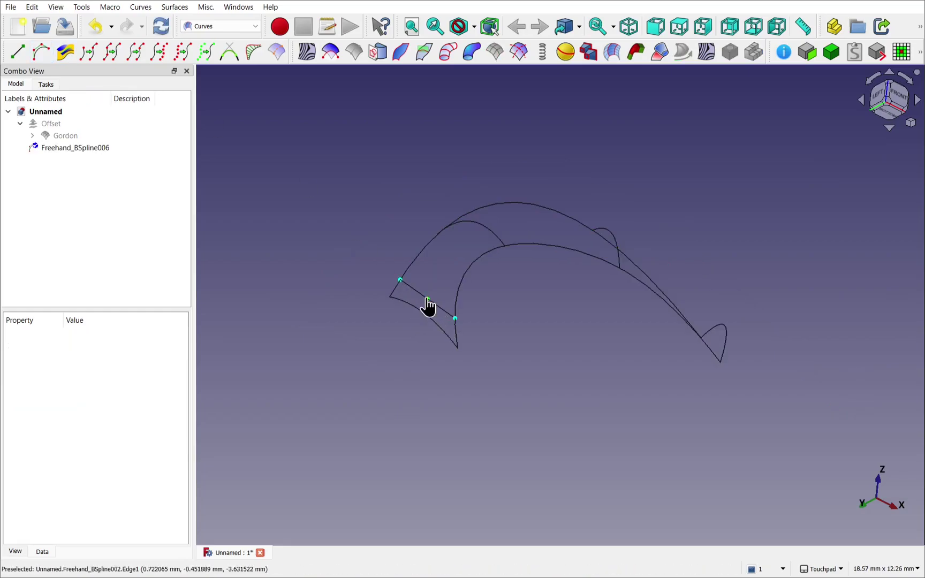
middle_click_drag(428, 306, 483, 256)
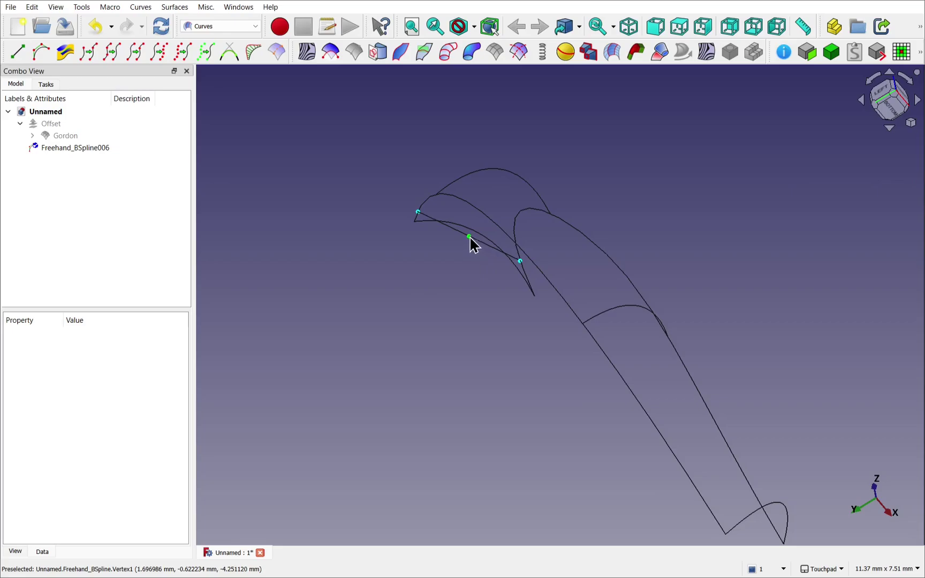
left_click_drag(471, 239, 476, 228)
middle_click_drag(476, 255, 428, 278)
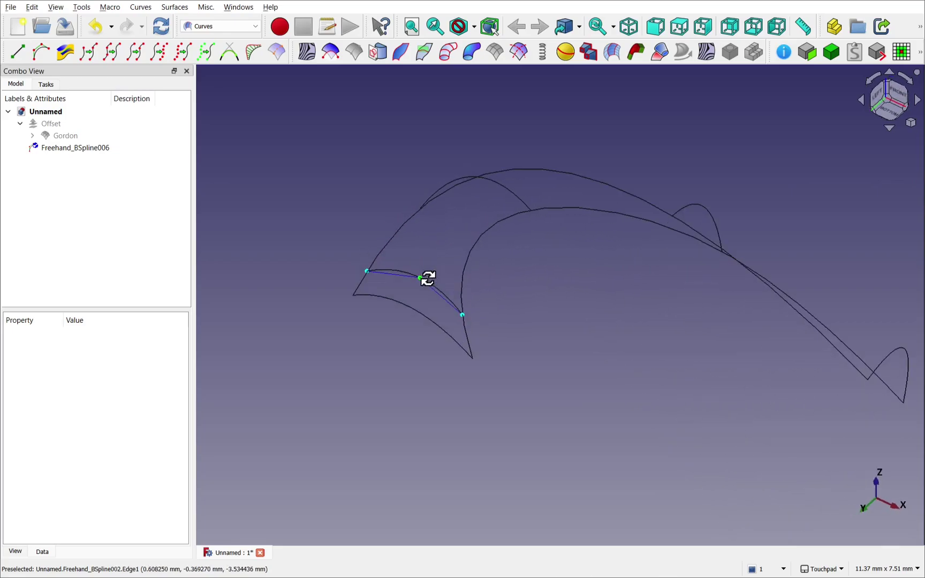
left_click(75, 147)
Add Freehand_BSpline006 to the Gordon surface's source curves and select the Offset solid.
left_click(70, 135)
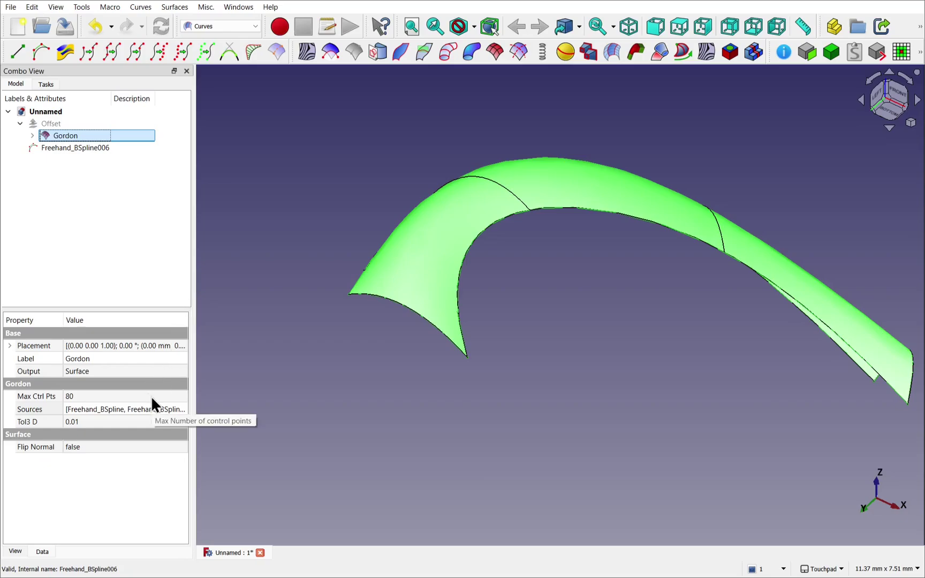
left_click(169, 411)
left_click(182, 410)
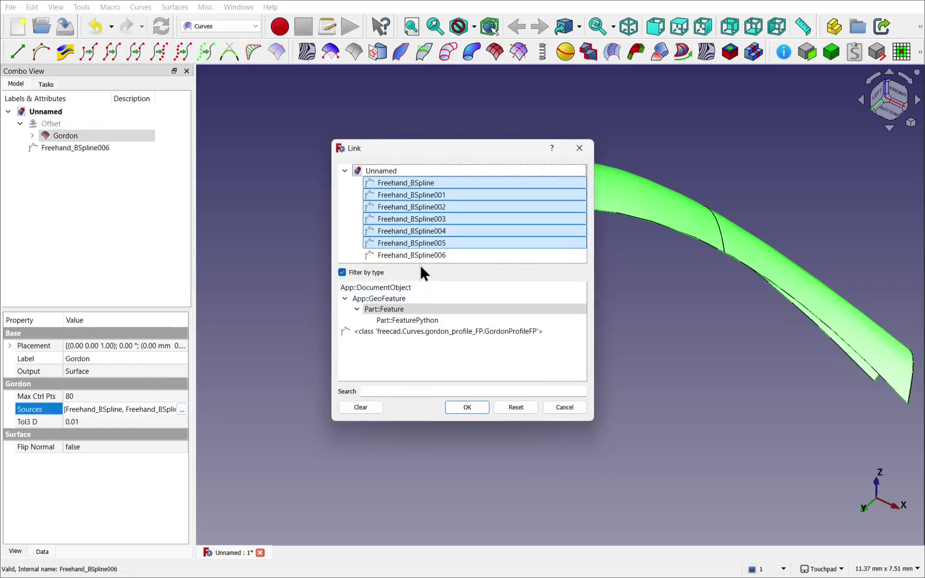
left_click(423, 255)
left_click(467, 407)
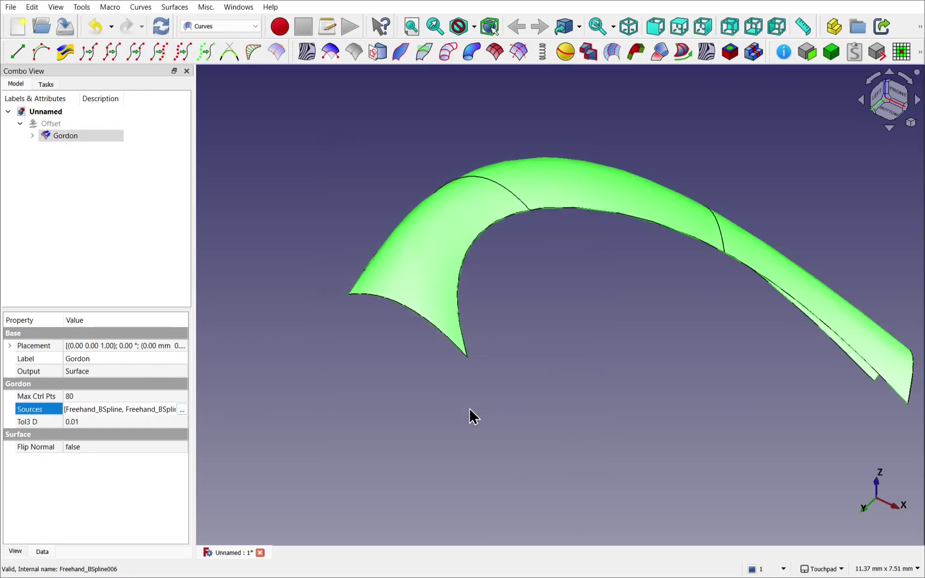
left_click(354, 334)
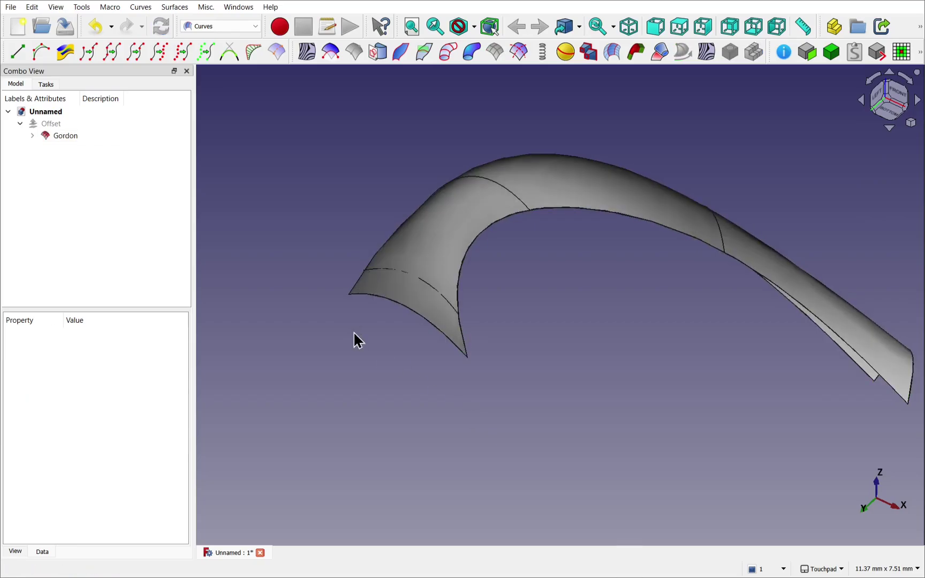
left_click(63, 125)
Hide the Gordon and Offset objects and select the front-end cross-section curve.
left_click_drag(277, 293, 536, 207, "alt")
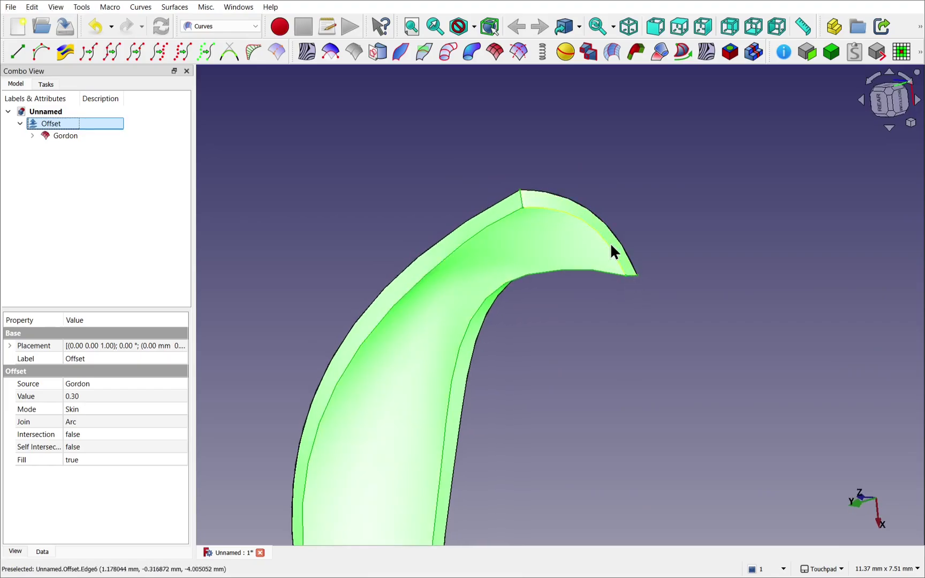
left_click_drag(613, 251, 255, 486, "alt")
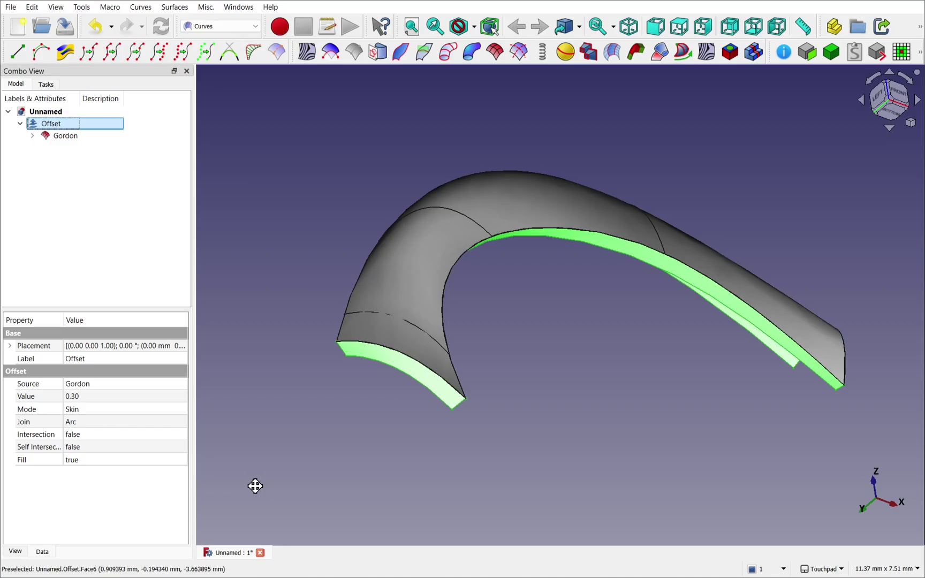
left_click(394, 285)
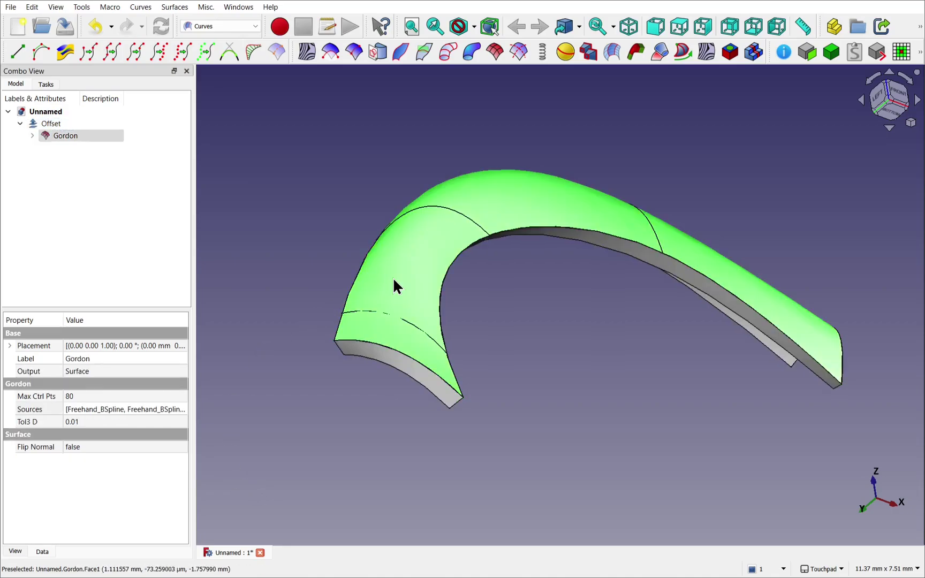
key("space")
left_click(394, 287)
key("space")
left_click_drag(395, 287, 505, 262, "alt")
left_click(394, 356)
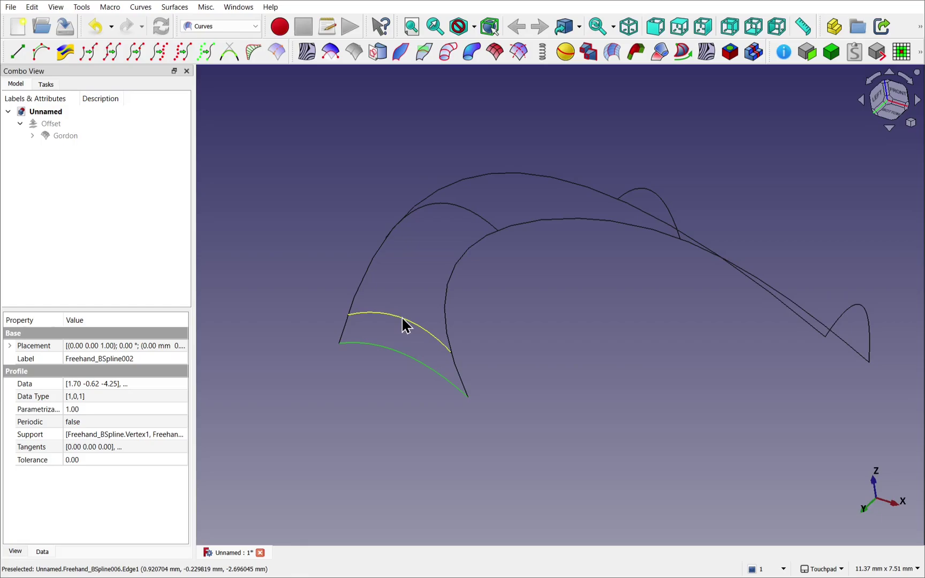
Create a lengthwise freehand curve, Freehand_BSpline007, through the front arc and the small rear arc.
left_click(463, 209, "ctrl")
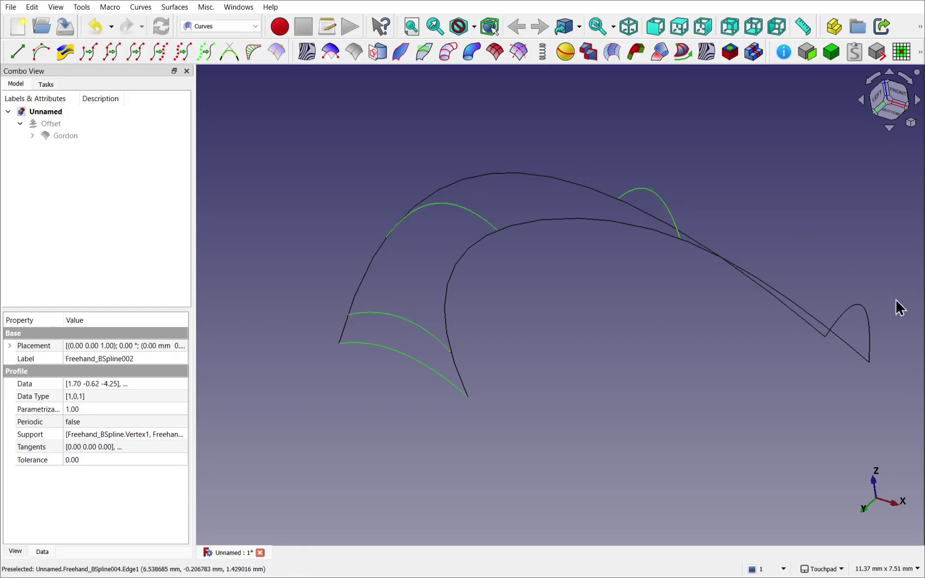
left_click(864, 310, "ctrl")
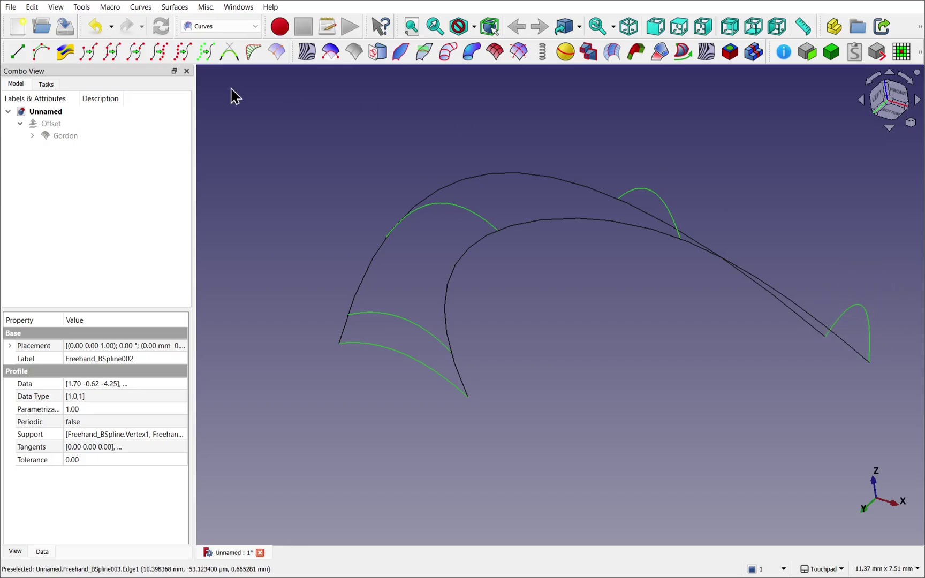
left_click(40, 51)
left_click(71, 150)
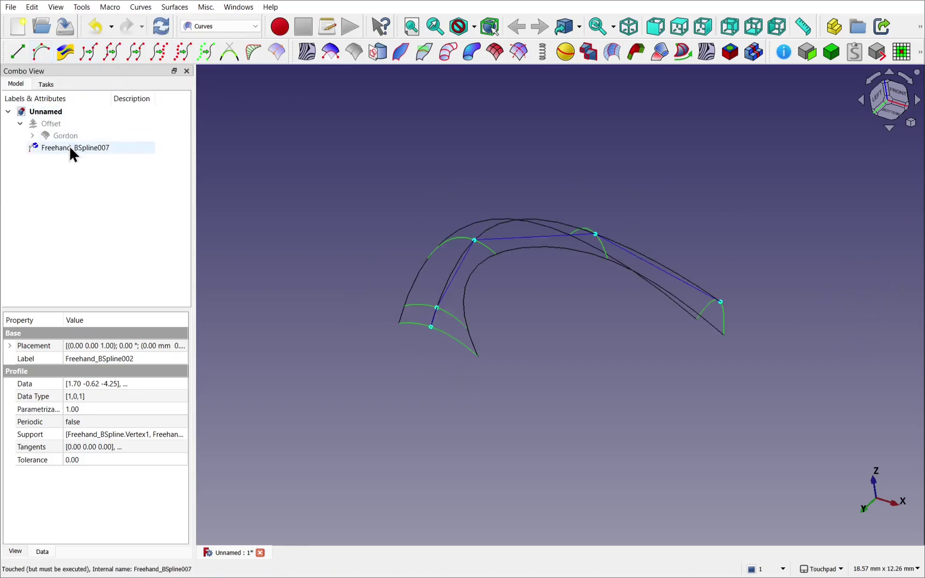
left_click_drag(553, 250, 498, 192, "shift")
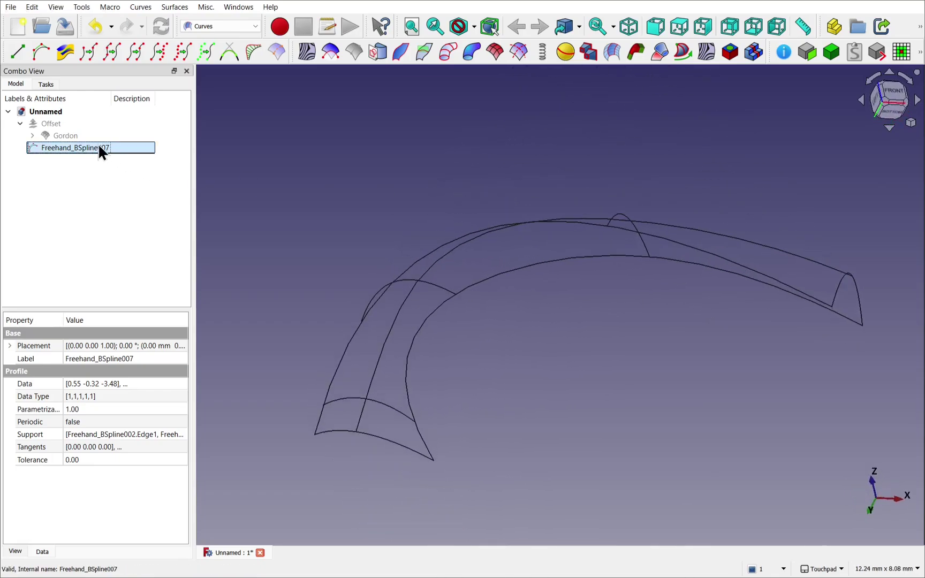
Link Freehand_BSpline007 into the Gordon surface's Sources through the Link dialog.
left_click_drag(99, 151, 75, 138)
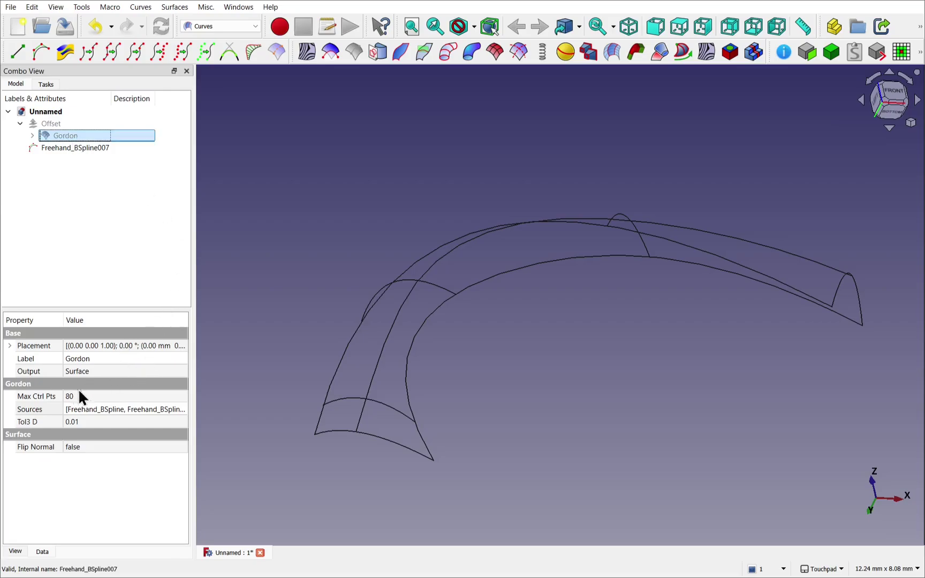
left_click(129, 410)
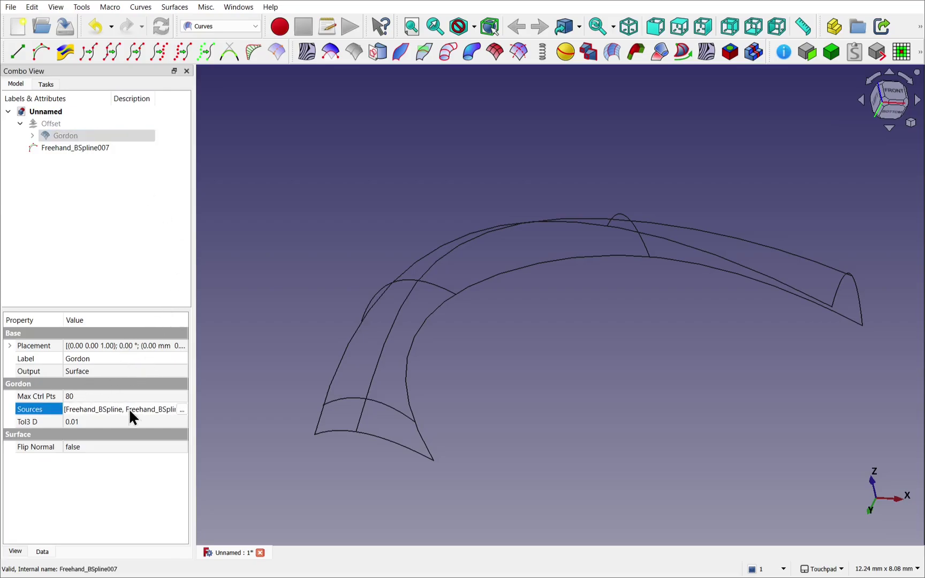
left_click(183, 410)
left_click(428, 255, "ctrl")
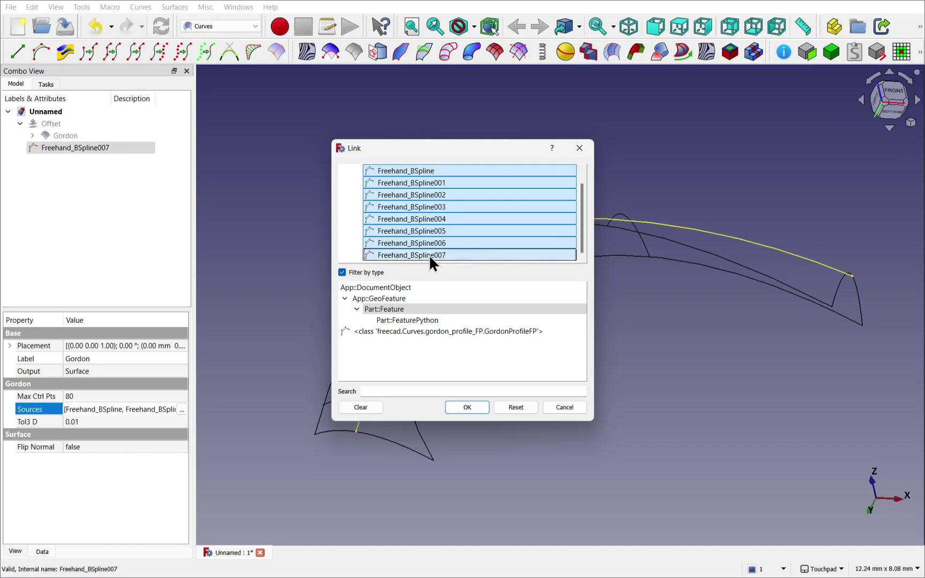
left_click(467, 407)
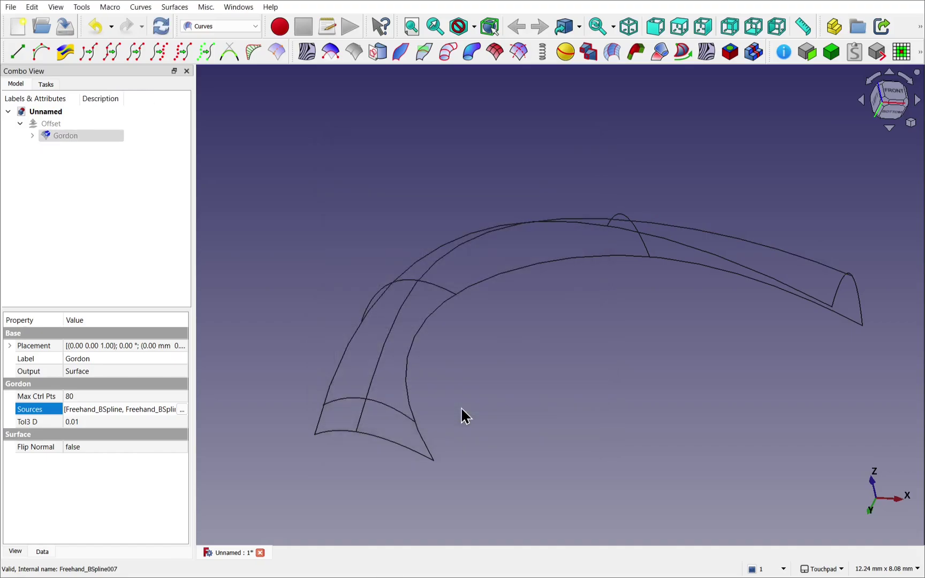
Select Freehand_BSpline007 under Gordon and hide the surface to expose its control polygon.
left_click(59, 137)
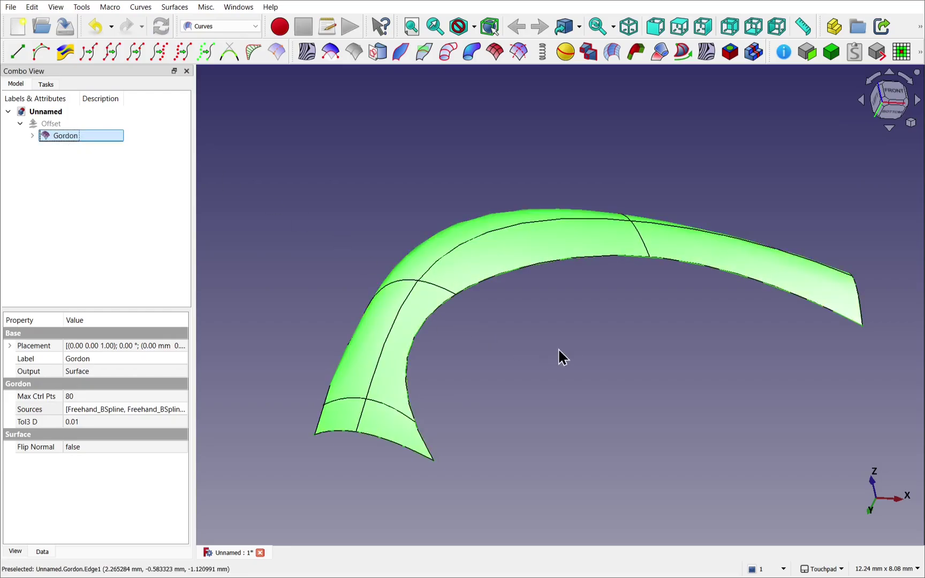
middle_click_drag(559, 355, 453, 335)
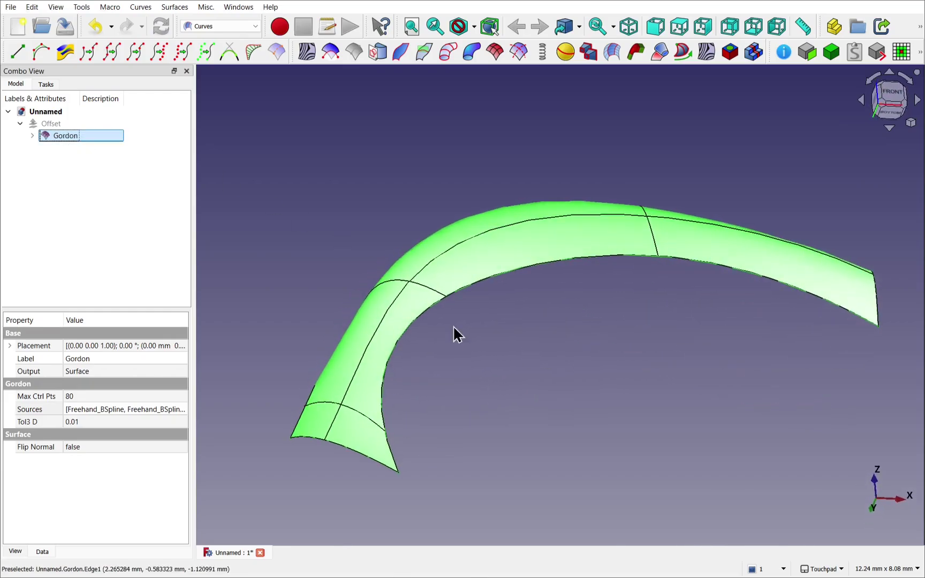
left_click(32, 137)
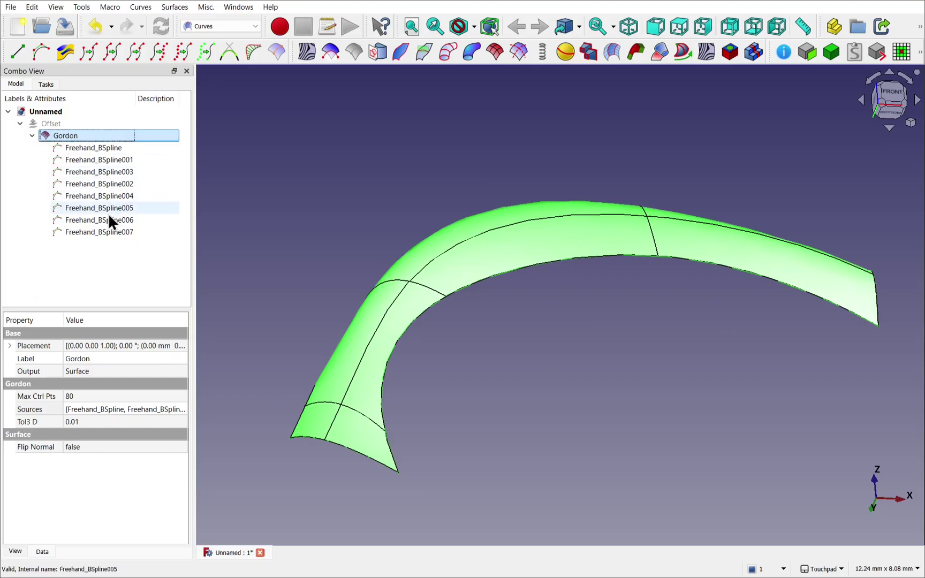
left_click(101, 233)
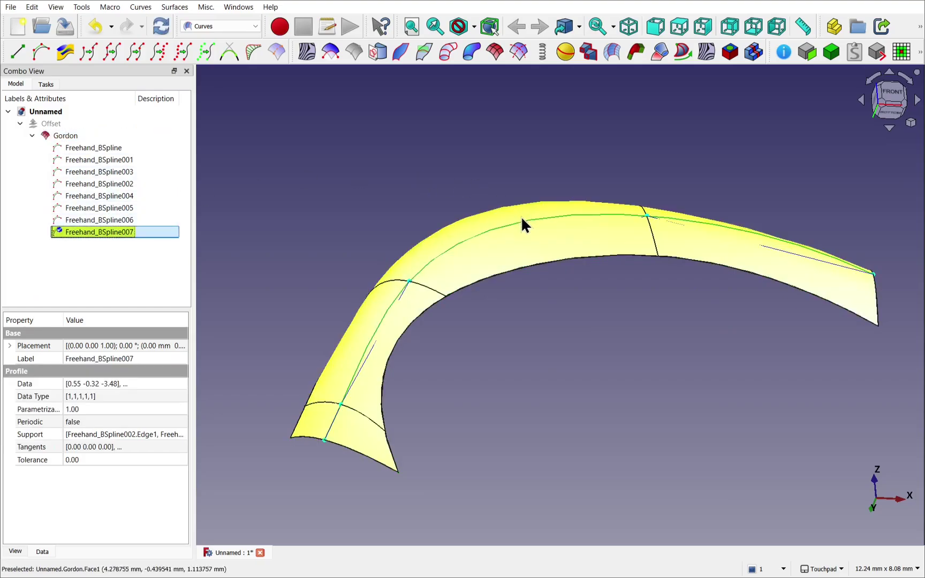
left_click(527, 233)
key("space")
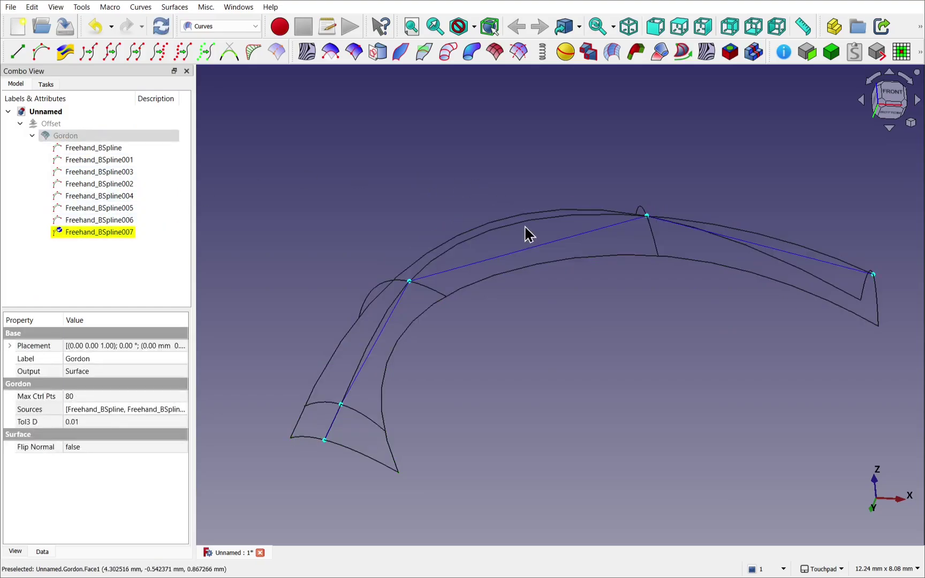
Insert two new poles on Freehand_BSpline007's control polygon and raise both to lift the curve.
left_click(534, 249)
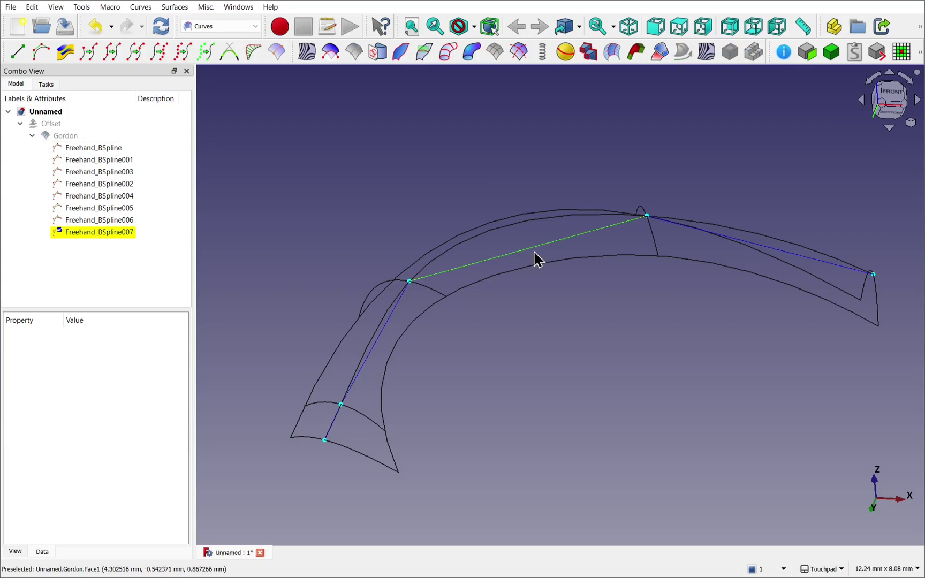
key("i")
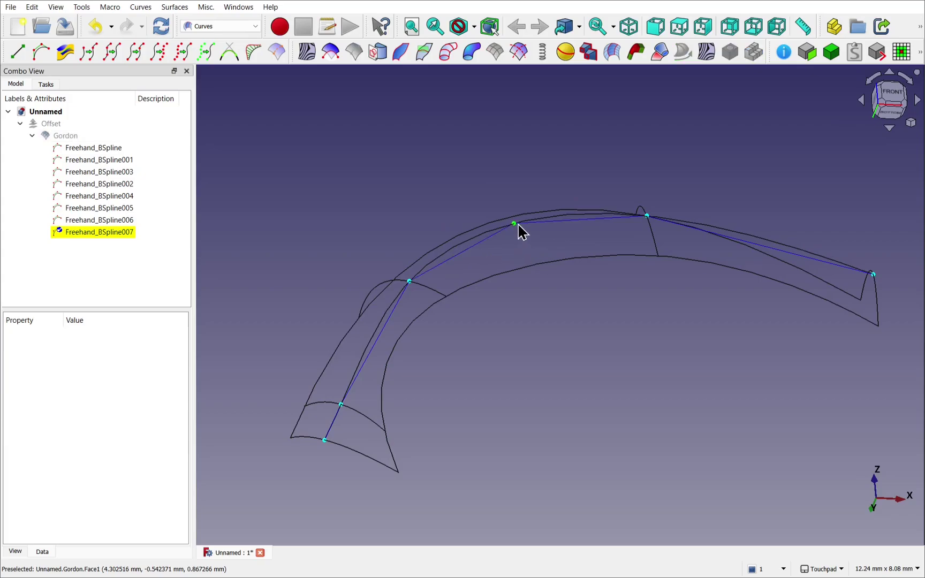
left_click_drag(518, 225, 515, 208)
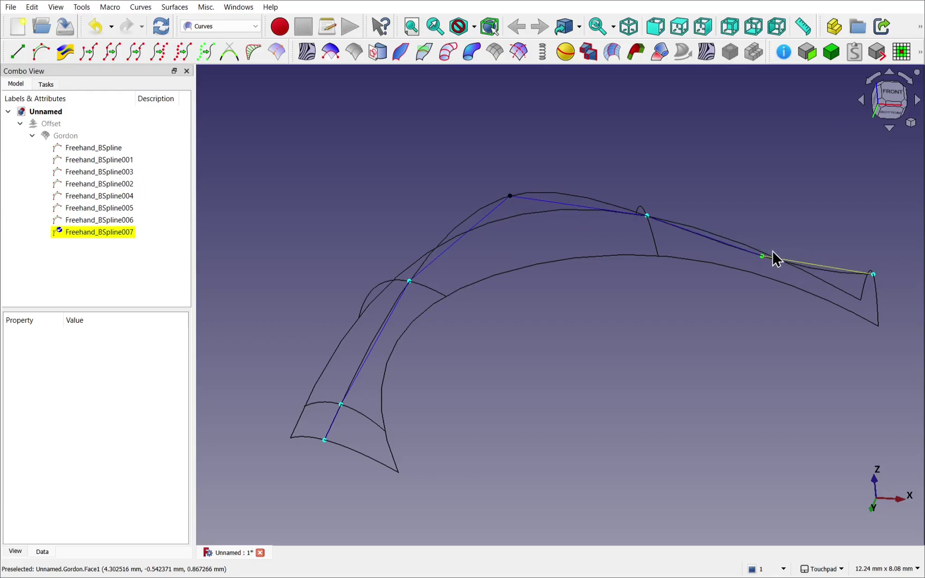
key("i")
left_click_drag(770, 245, 772, 217)
double_click(95, 233)
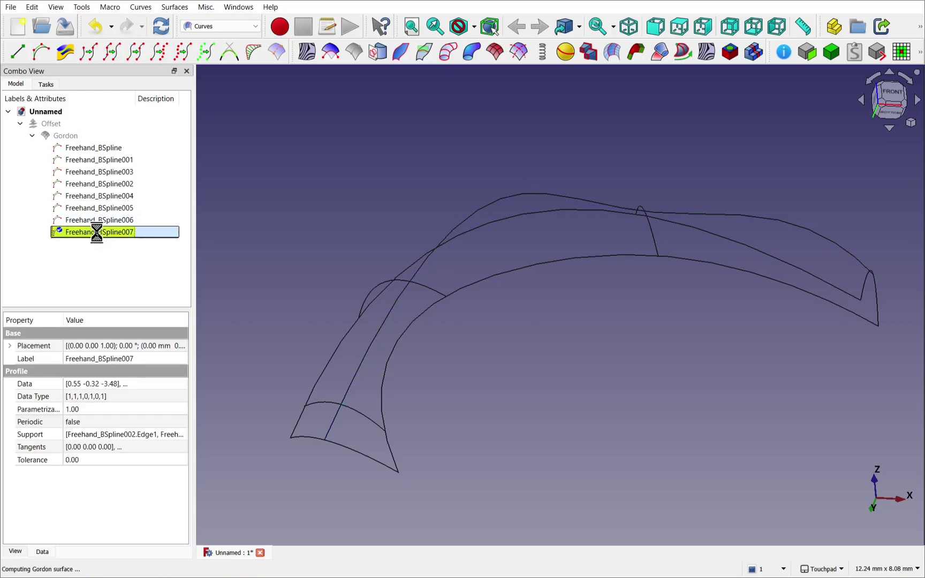
Show the regenerated Gordon surface to inspect the higher bulge, then hide it again.
left_click(433, 239)
middle_click_drag(434, 233, 552, 188)
left_click(52, 138)
key("space")
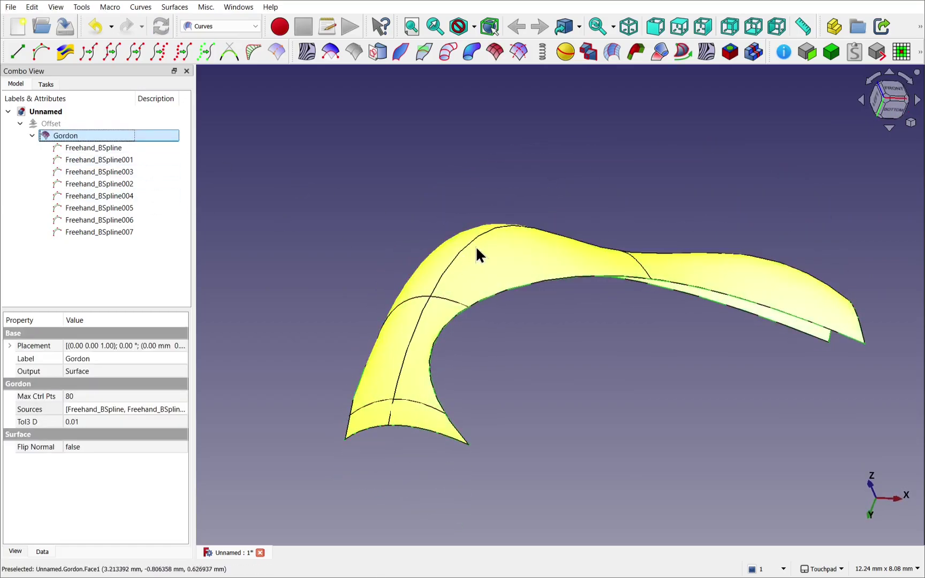
middle_click_drag(478, 255, 602, 165)
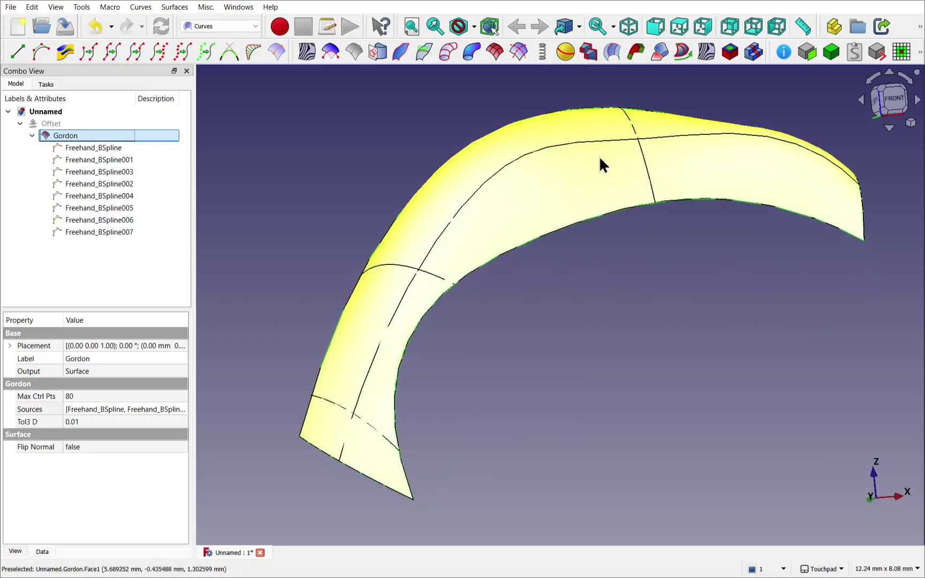
middle_click_drag(785, 181, 671, 167)
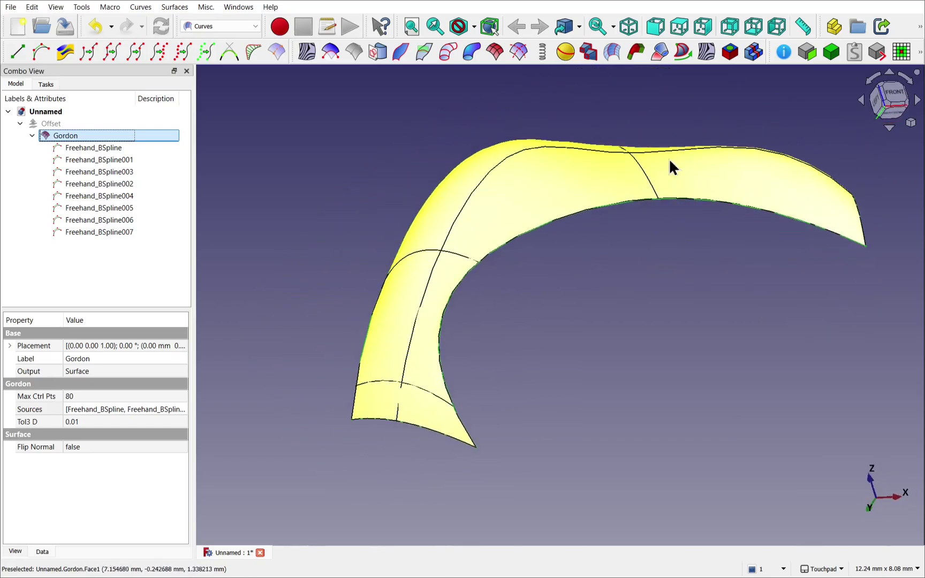
left_click(552, 191)
key("space")
mouse_move(551, 192)
middle_mouse_down()
mouse_move(671, 248)
mouse_move(782, 275)
mouse_move(652, 293)
mouse_move(554, 194)
middle_mouse_up()
Show the Gordon surface again and zoom in for a side-on view of the fender.
key("space")
left_click(308, 267)
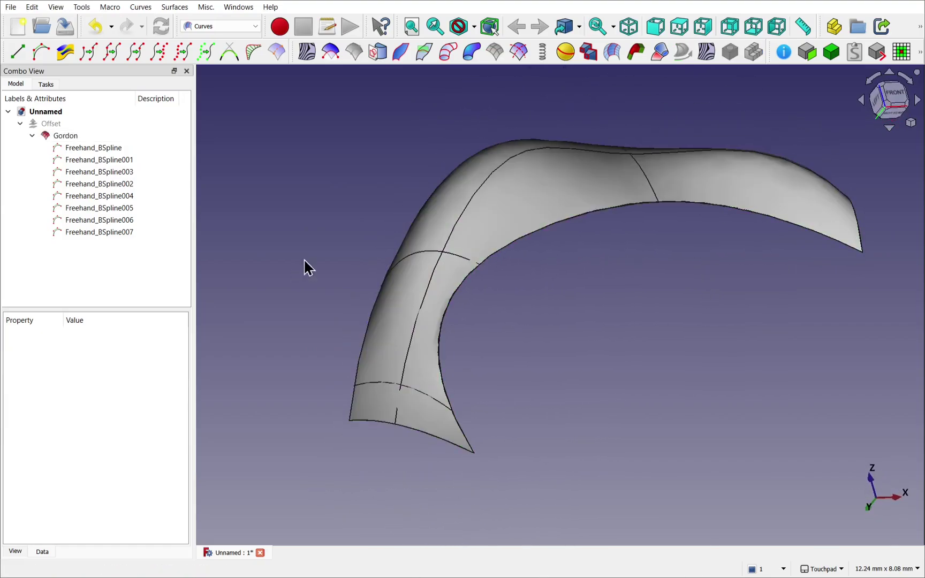
middle_click_drag(307, 268, 438, 264)
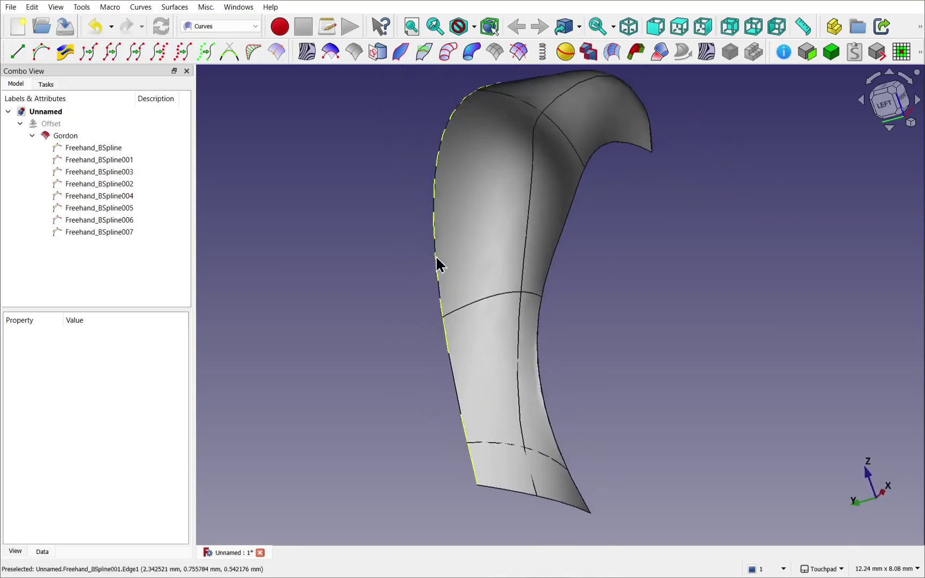
scroll(489, 219, "up", 3)
middle_click_drag(317, 235, 236, 183)
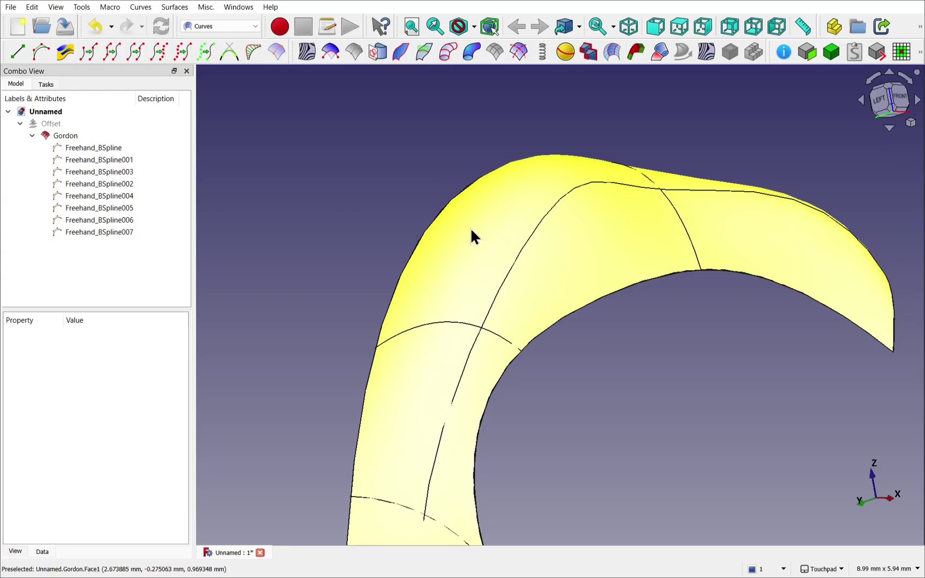
Set the Gordon surface's View Deviation from 0.50 to 0.1.
left_click(471, 231)
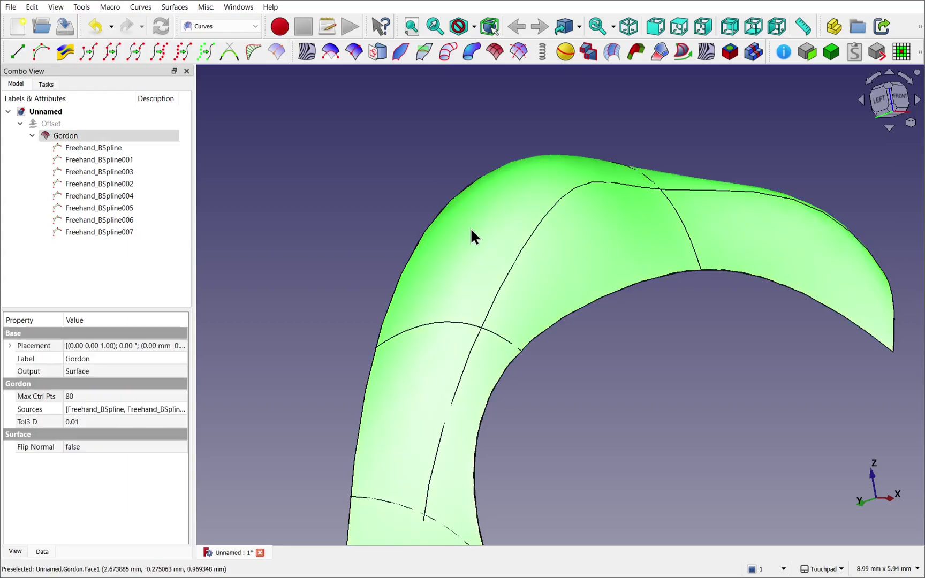
left_click(15, 551)
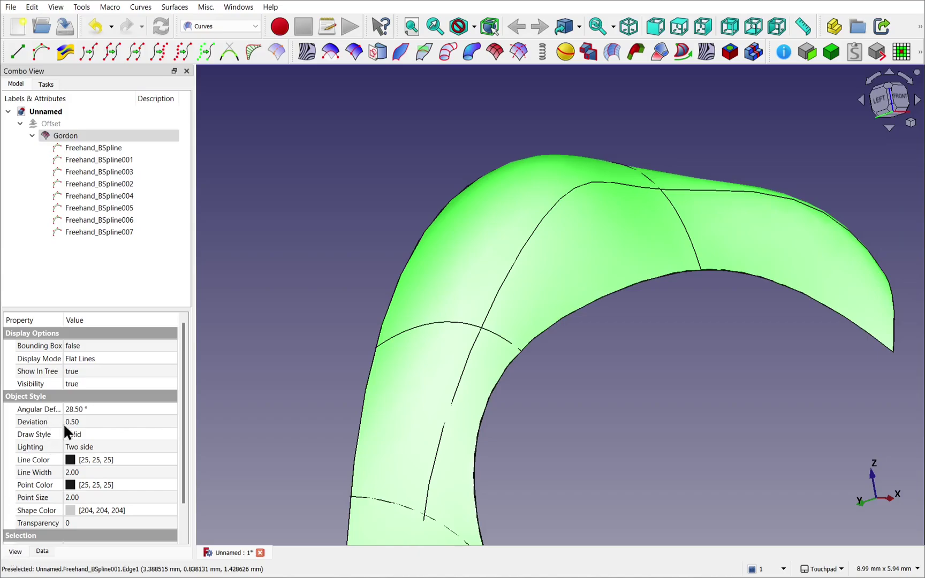
left_click(94, 423)
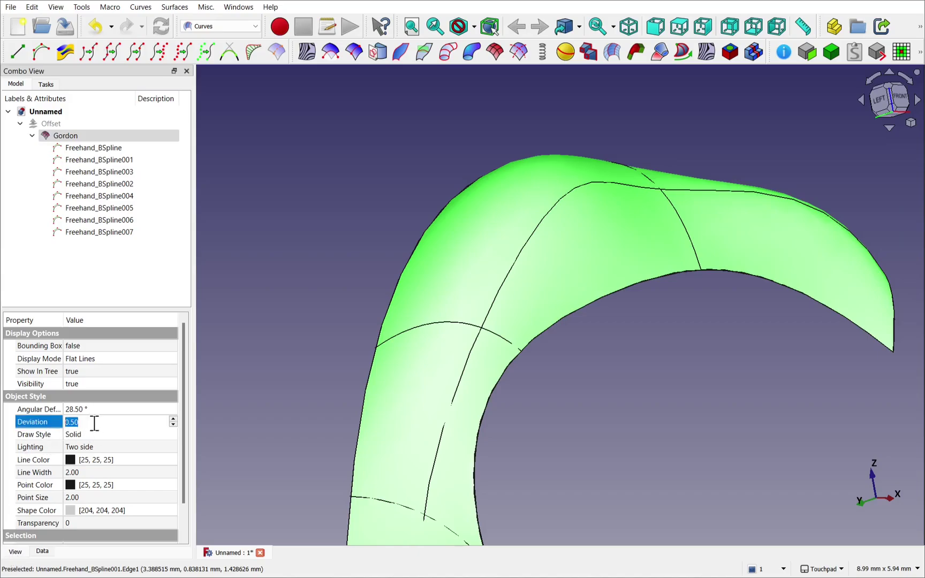
type("0.1")
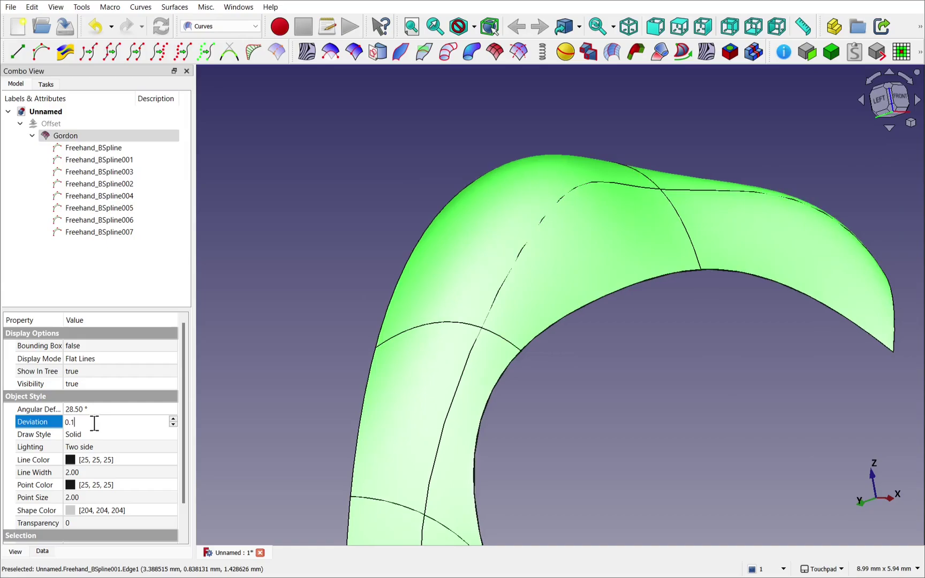
left_click(363, 278)
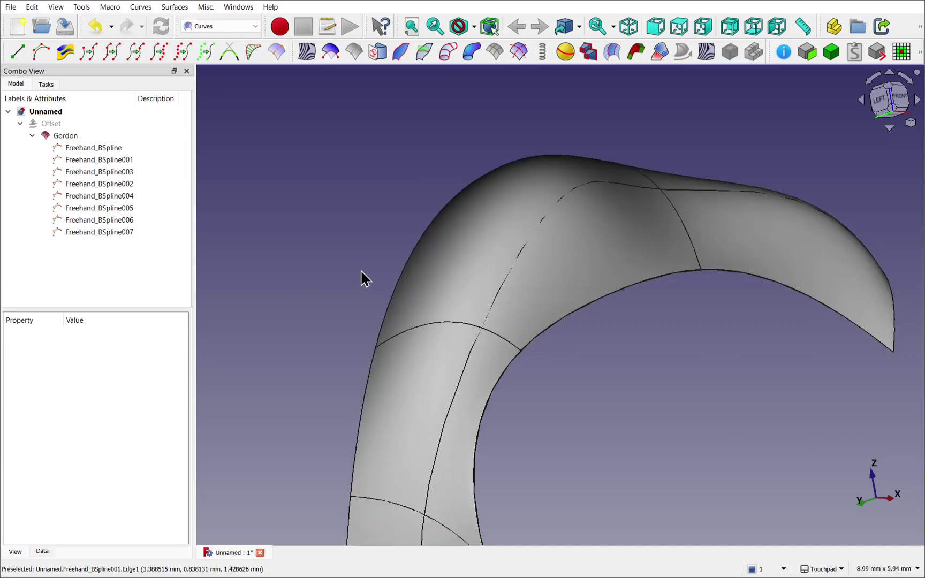
middle_click_drag(363, 278, 495, 228)
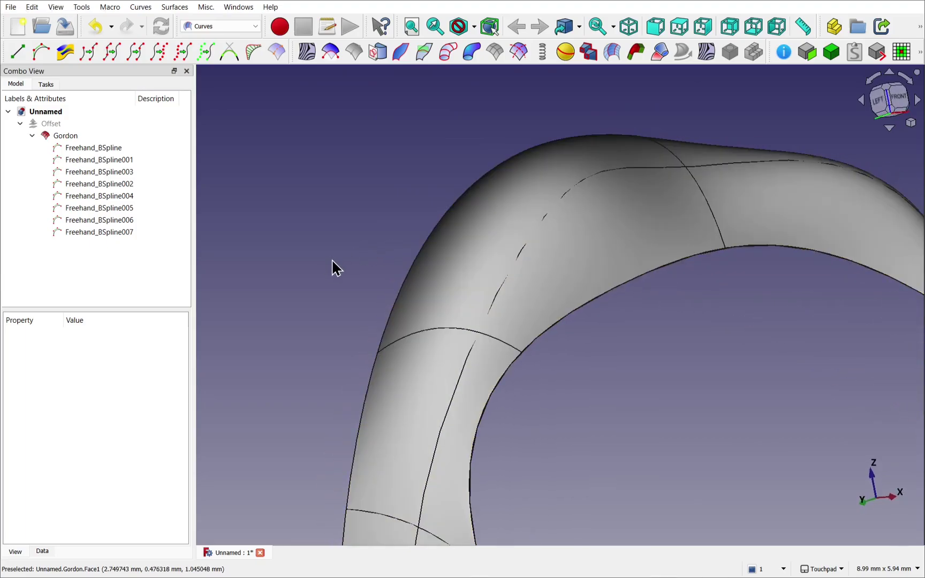
middle_click_drag(432, 221, 342, 233)
middle_click_drag(523, 310, 545, 339)
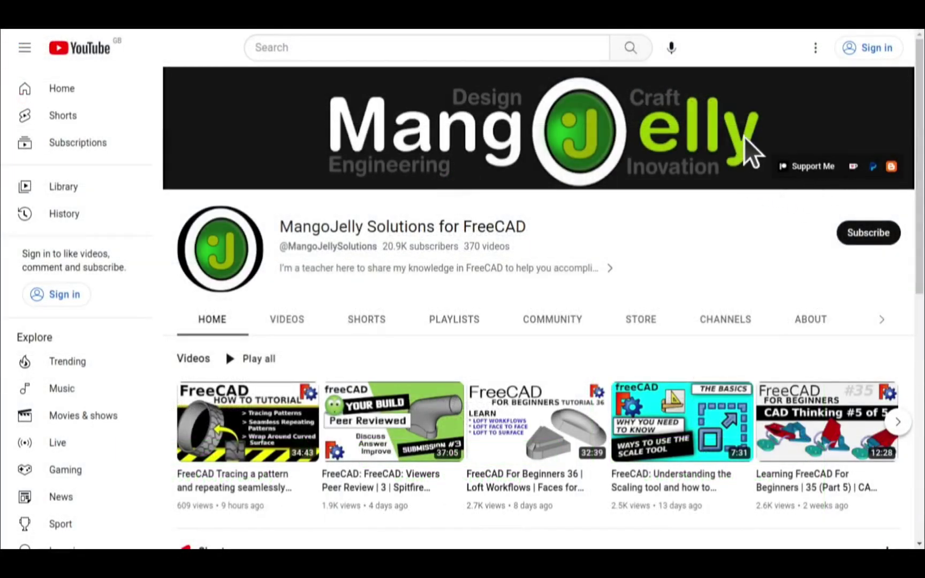
Open the MangoJelly Solutions About tab and highlight the PayPal, Ko-fi and Patreon donation links.
left_click(810, 323)
scroll(199, 426, "down", 3)
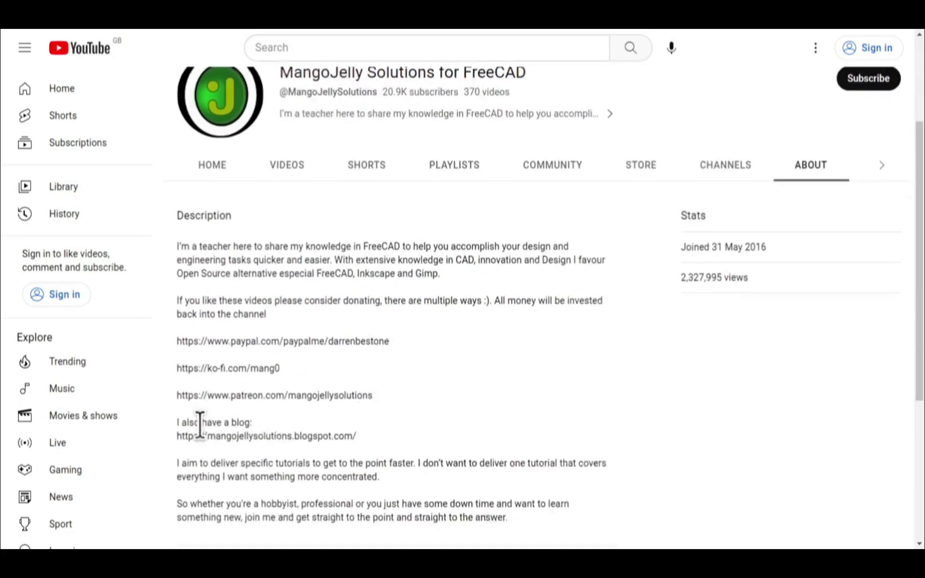
left_click_drag(387, 394, 178, 329)
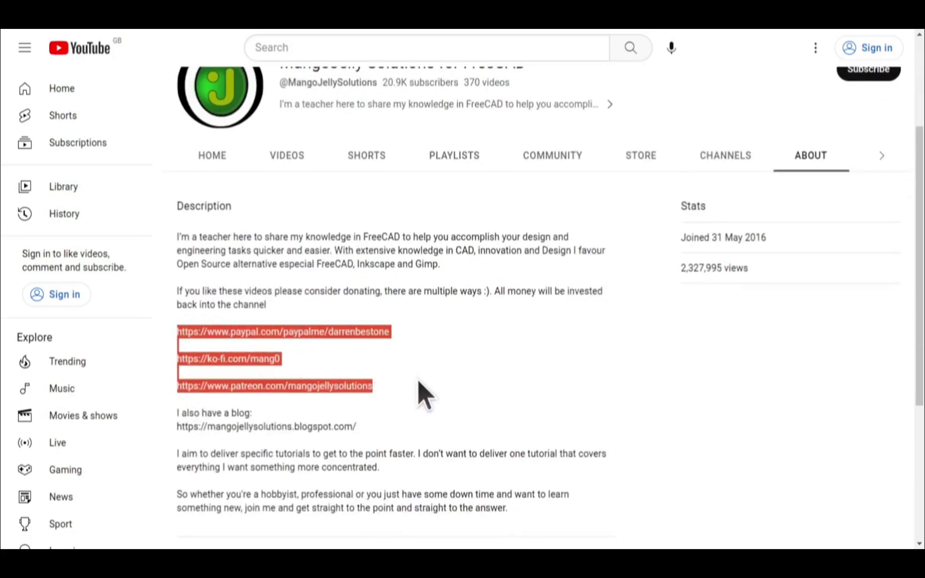